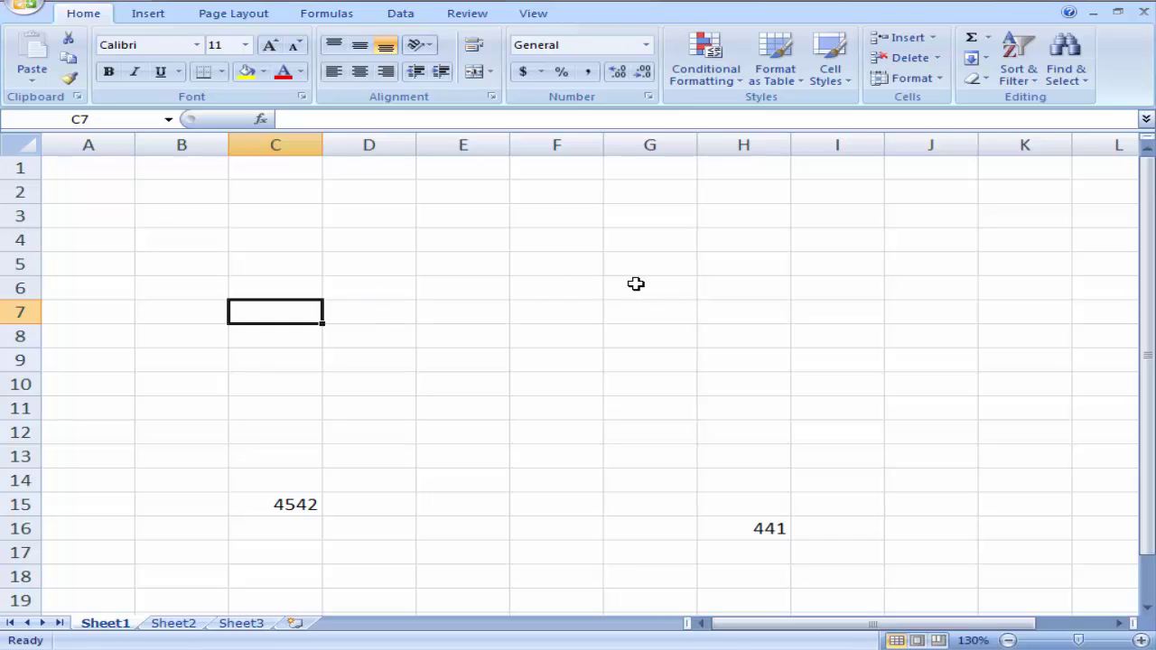
Step: Enter 454, 212 and 787 in E3:E5, with first values 987654 and 5645 in E6:E7
click(470, 235)
click(496, 218)
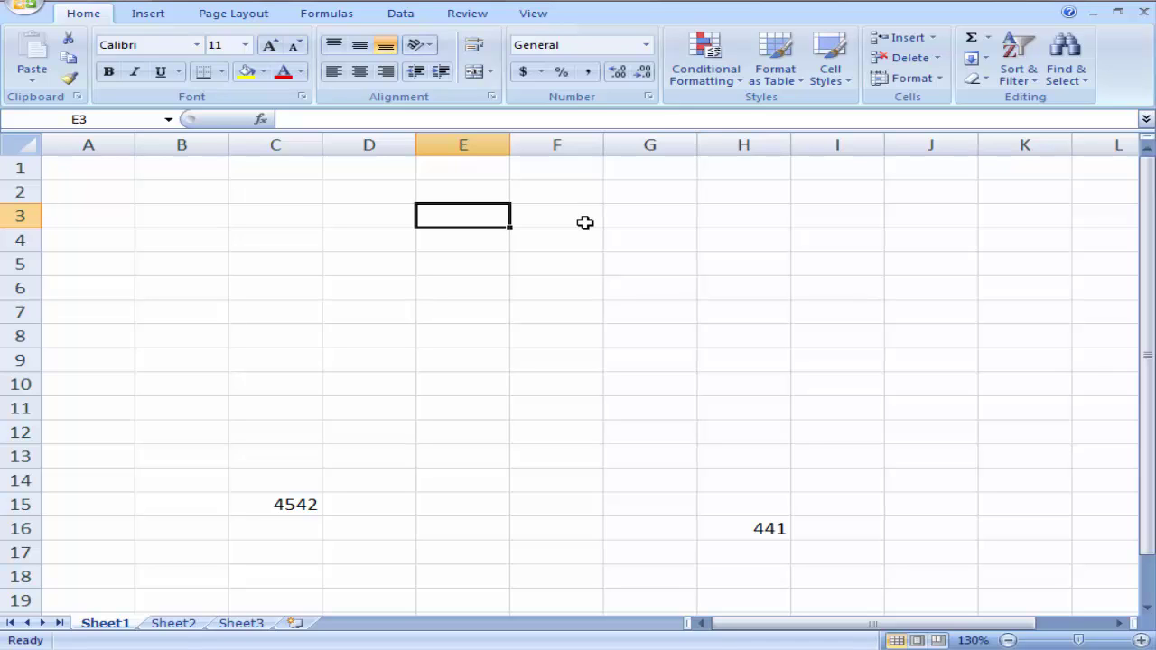
text(454)
key(Return)
text(212)
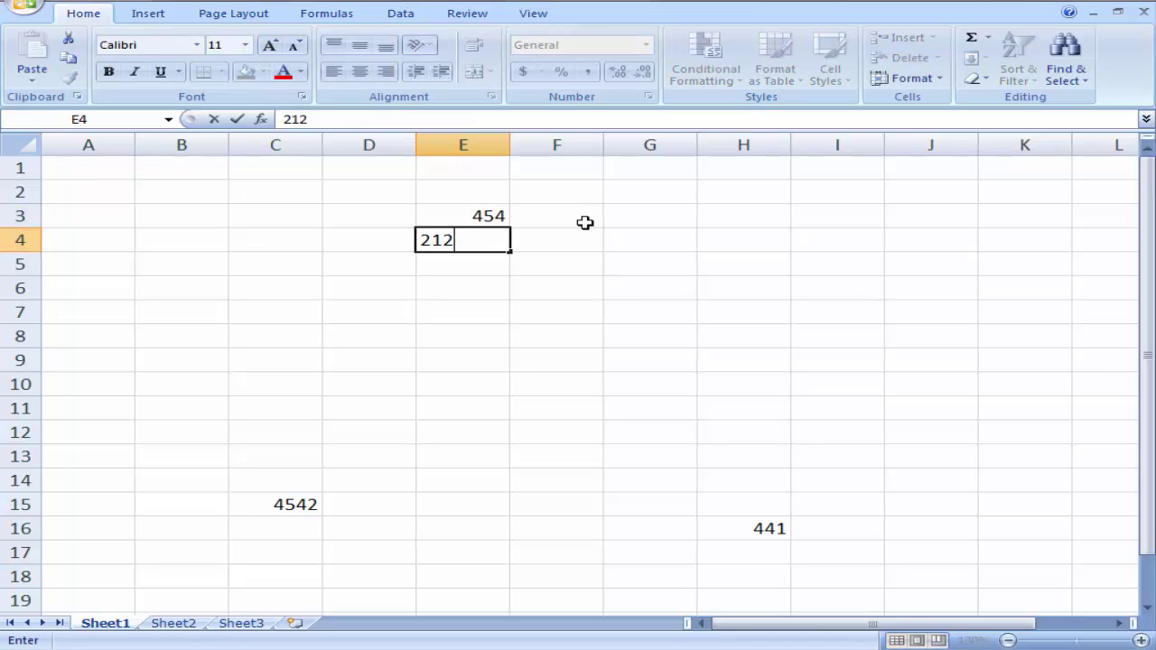
key(Return)
text(787)
key(Return)
text(987654)
key(Return)
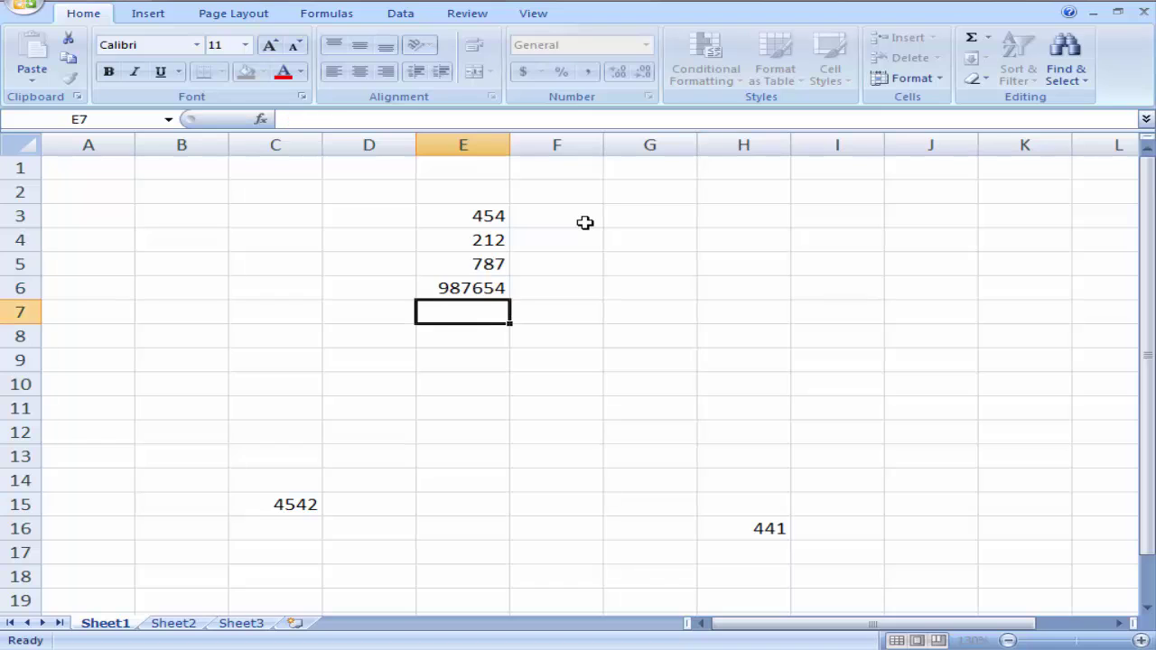
text(5645)
key(Return)
Step: Correct E6 to 855 and E7 to 211
key(Up)
key(Up)
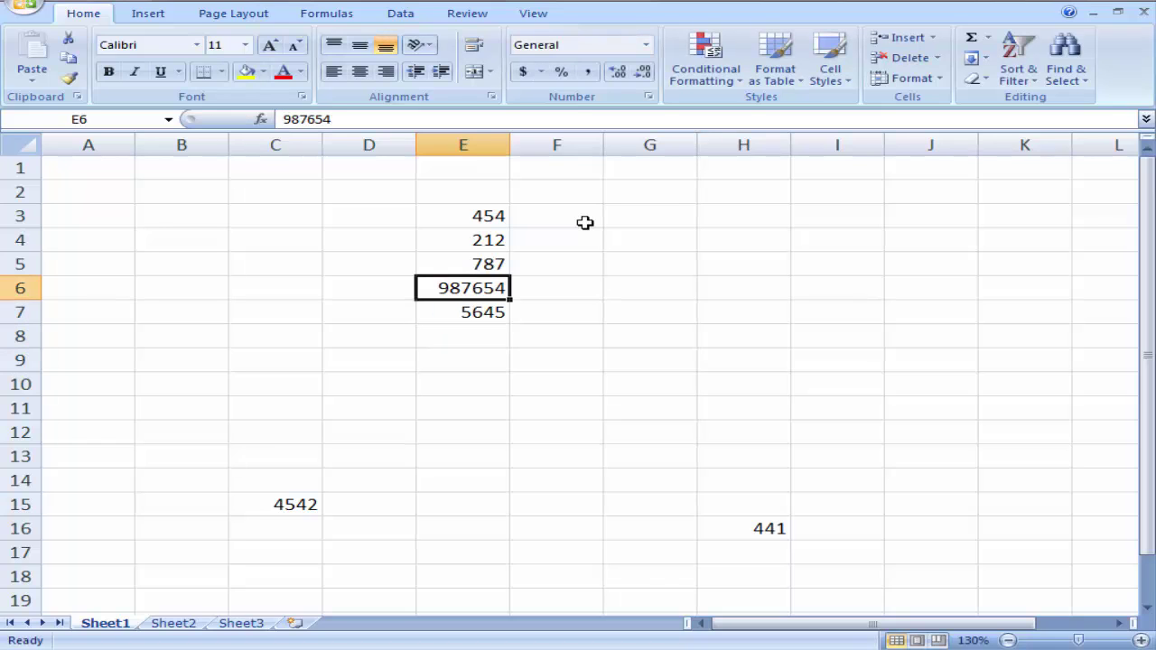
text(855)
key(Return)
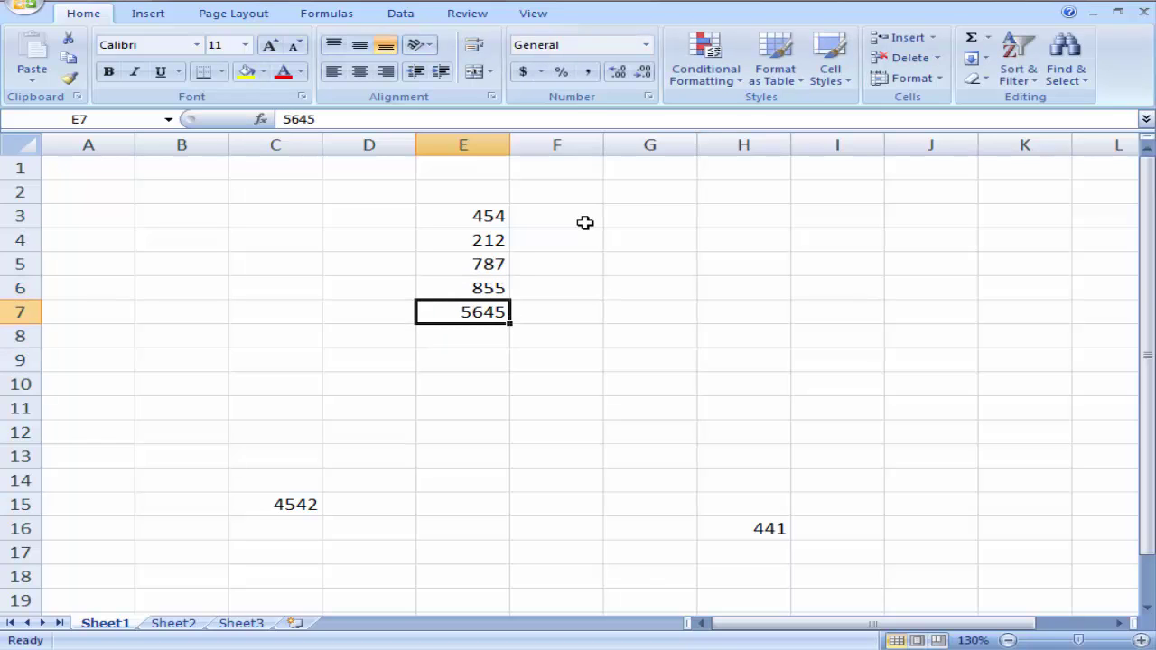
text(211)
key(Return)
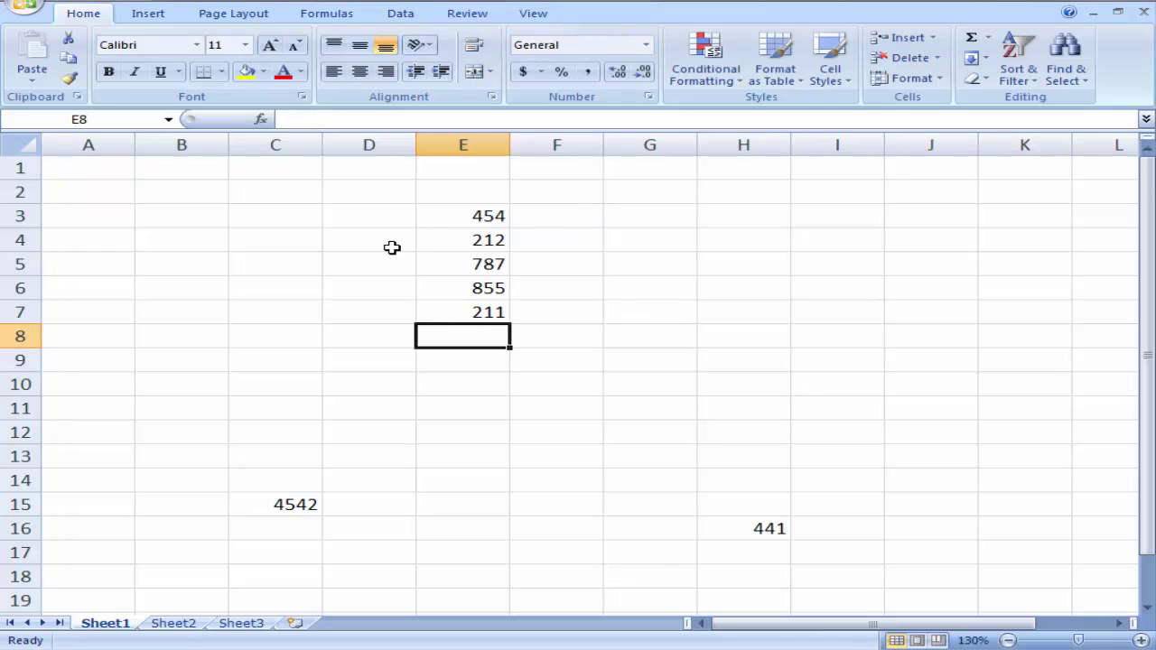
Step: Copy the five numbers in E3:E7 and pick G3 as the paste target
click(488, 215)
drag(488, 215, 480, 307)
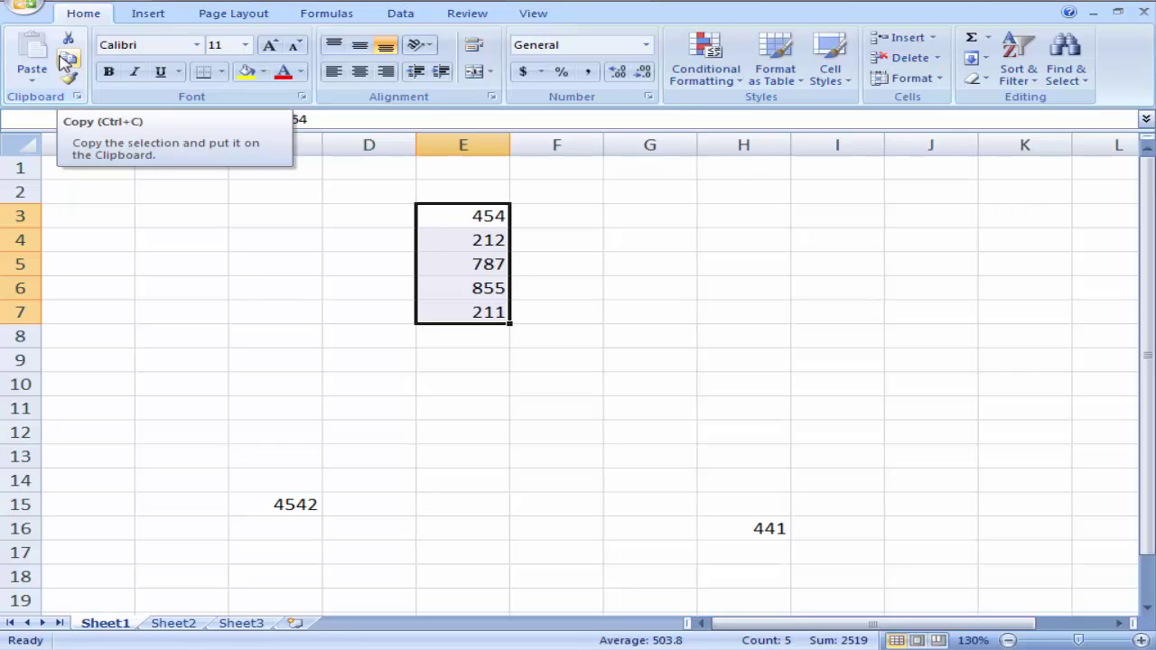
click(68, 60)
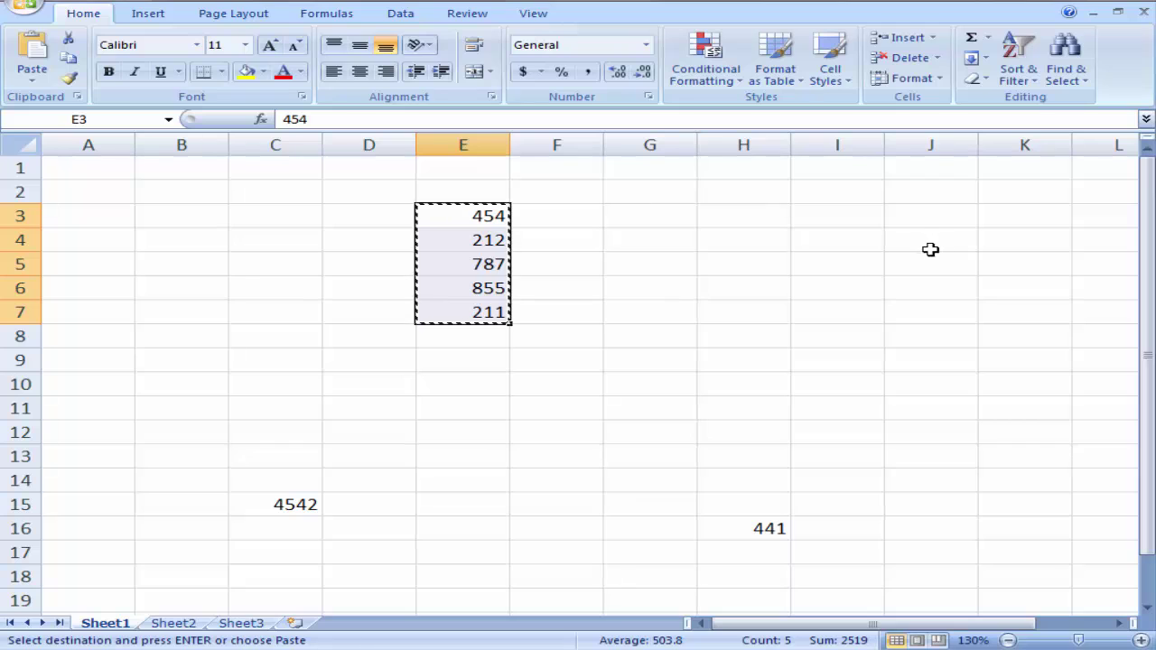
click(659, 213)
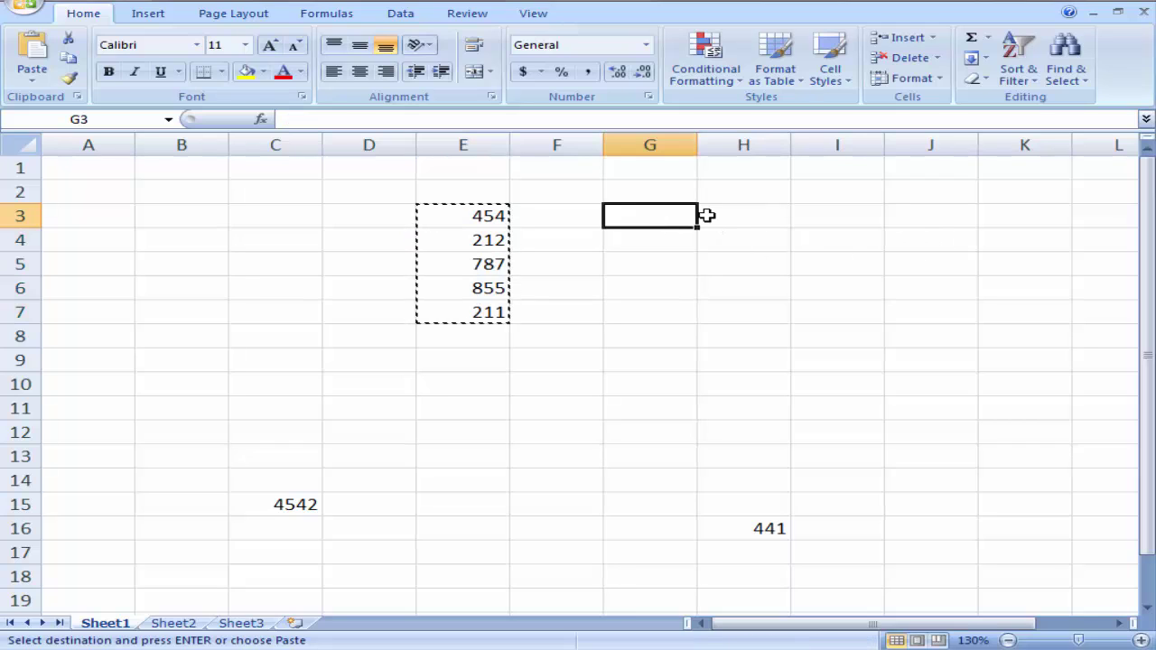
Step: Paste the numbers into G3:G7, F10:F14, I3:J7 and B8:B12, then select E4:E5
click(30, 56)
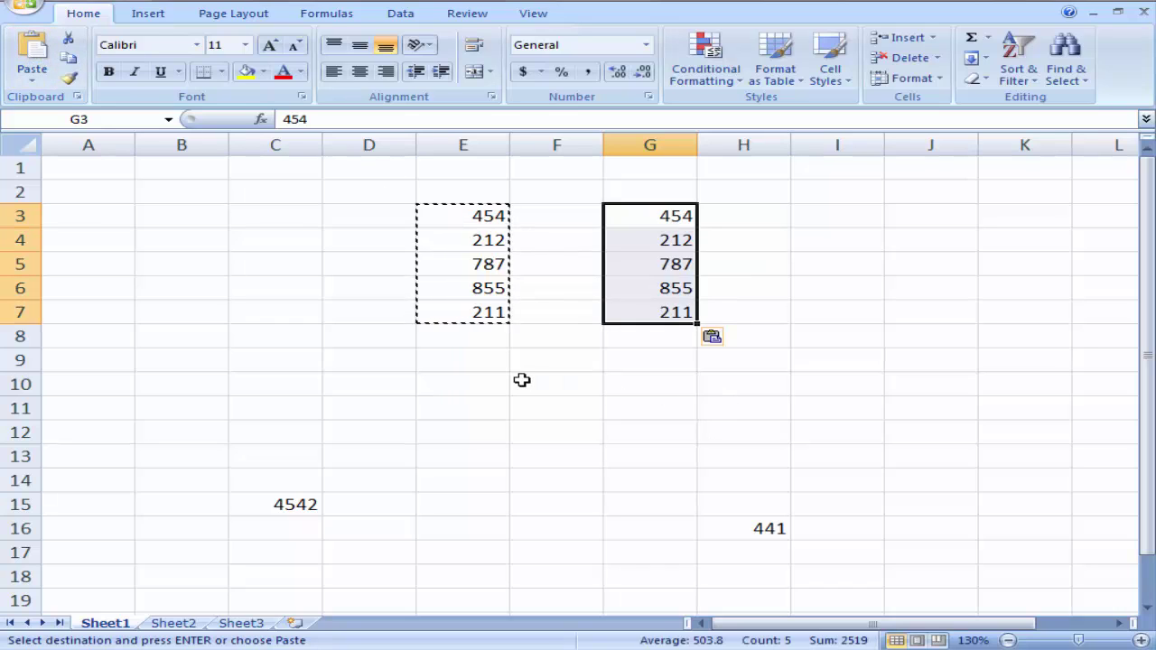
click(522, 380)
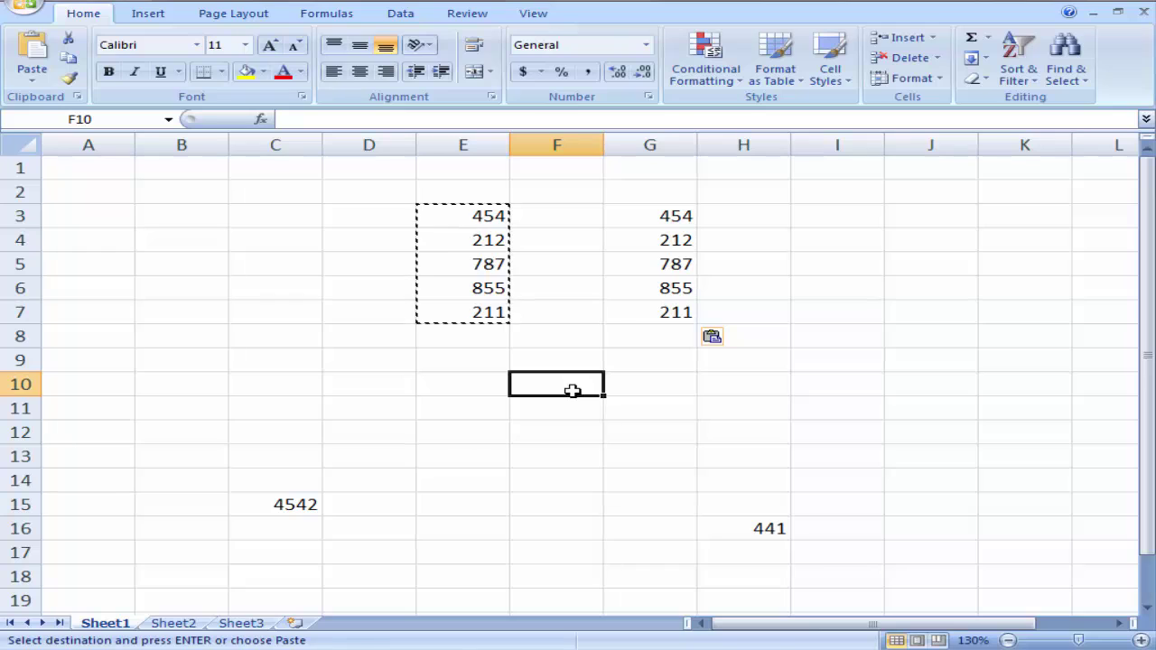
key(ctrl+v)
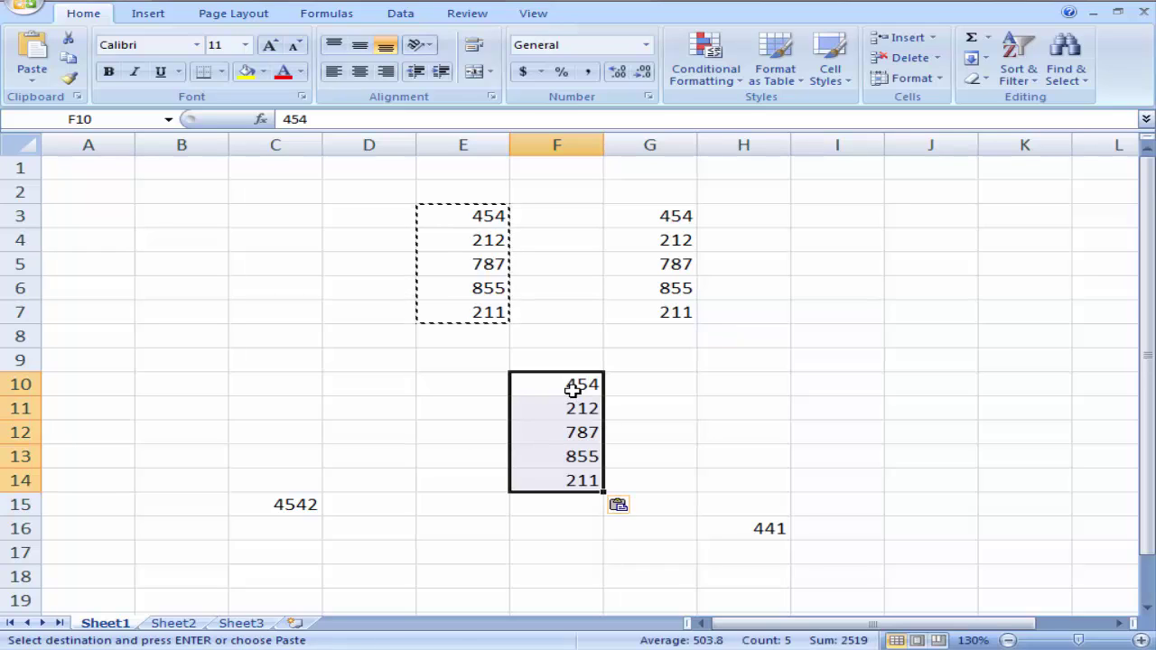
drag(816, 220, 913, 214)
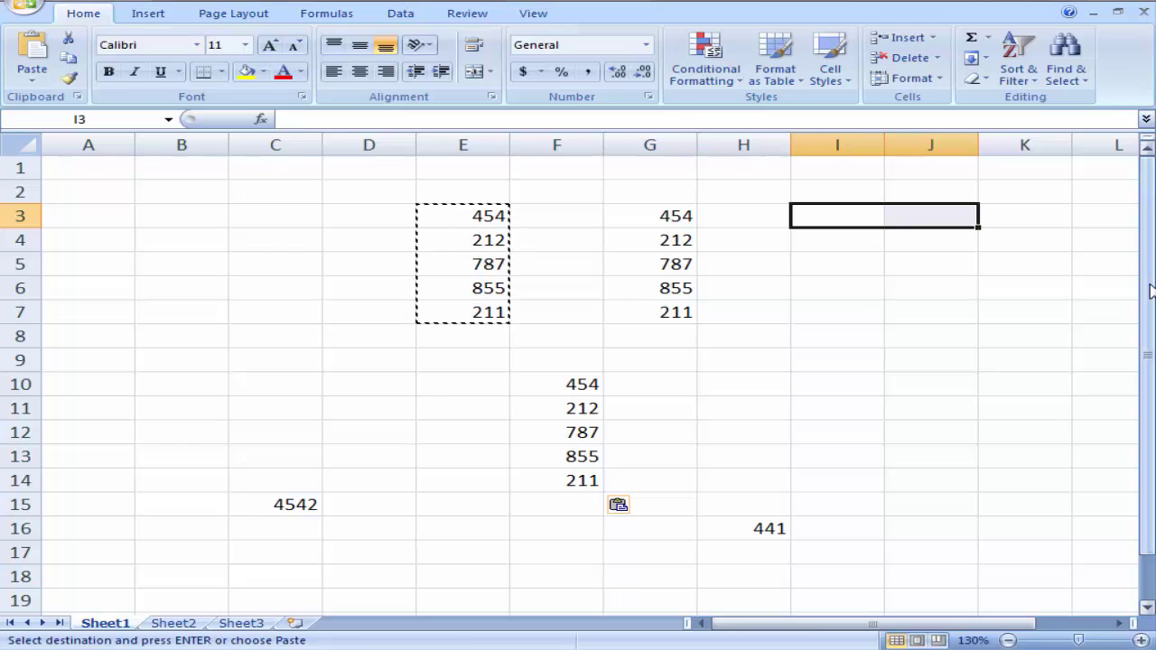
key(ctrl+v)
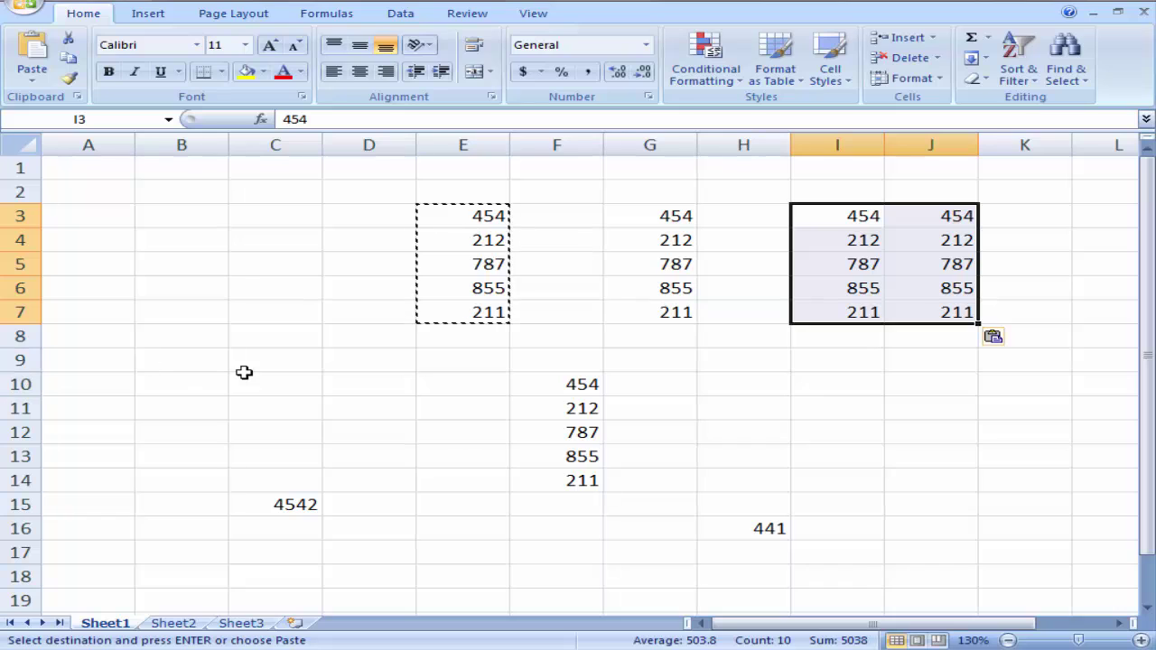
click(181, 359)
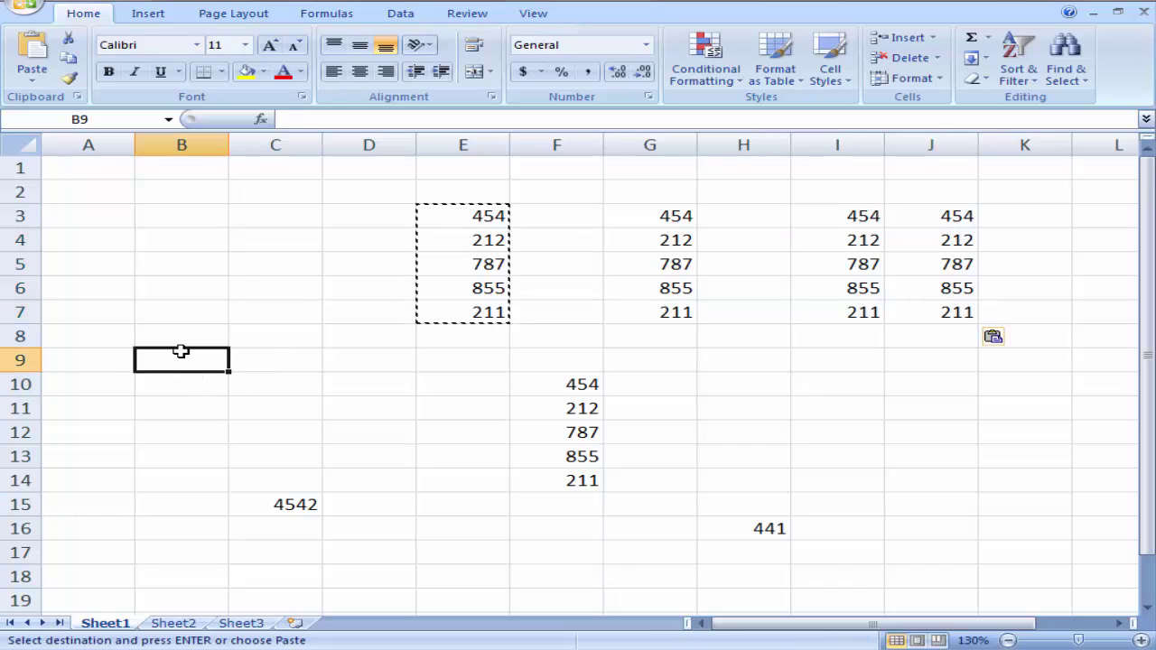
click(191, 336)
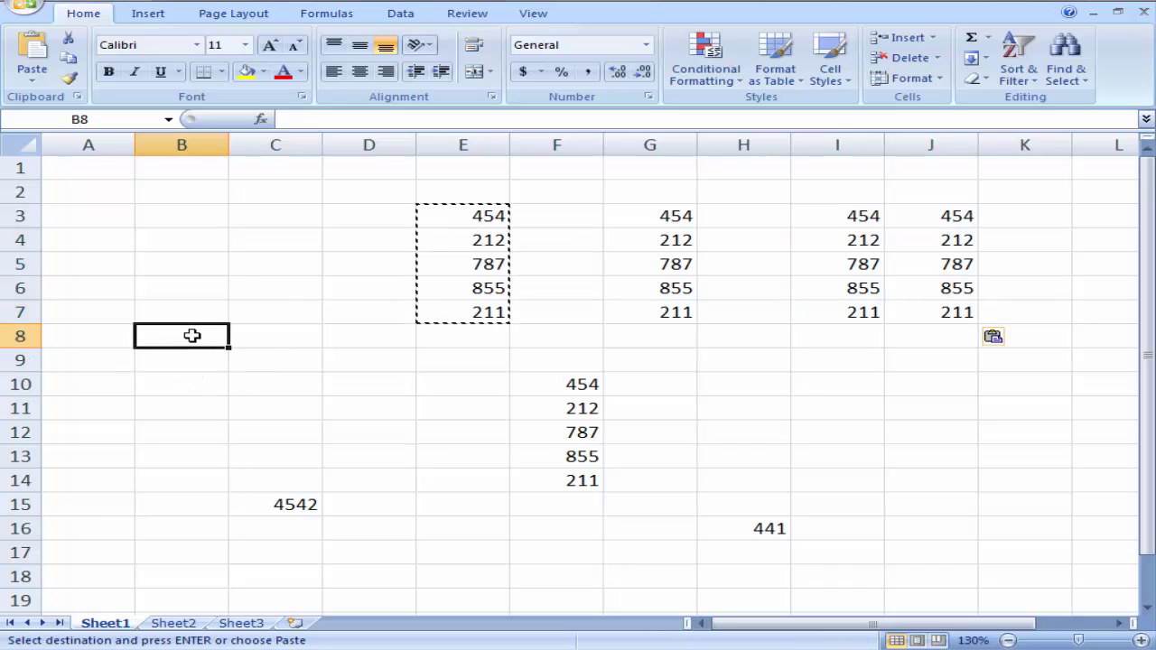
key(Return)
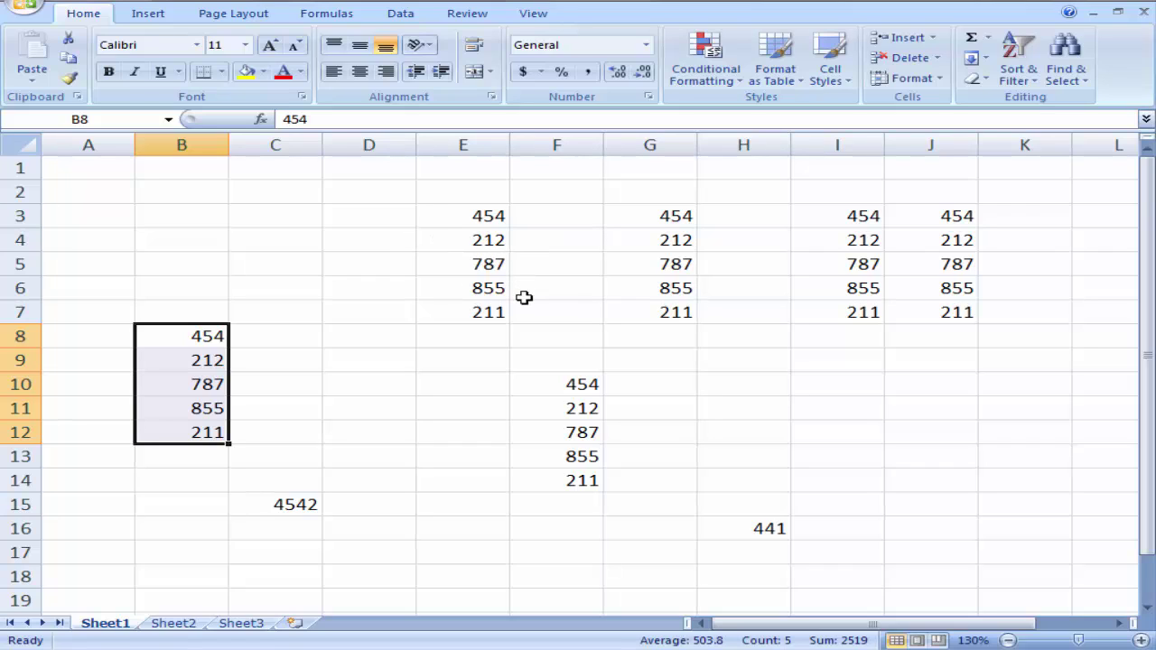
drag(482, 241, 486, 263)
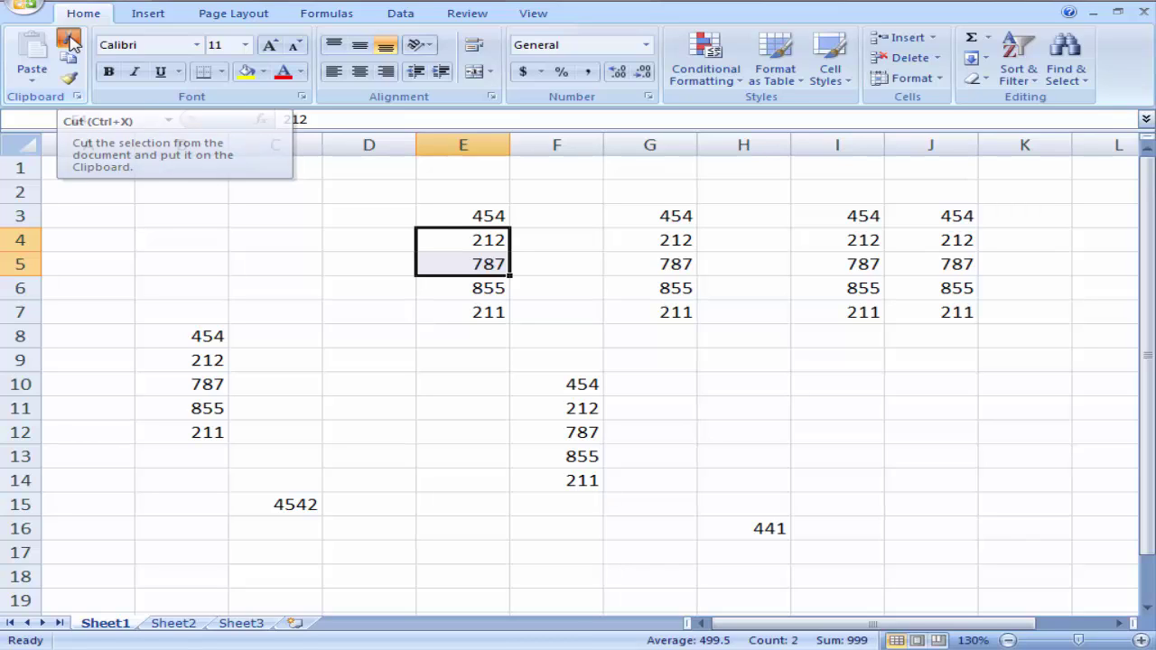
Step: Cut 212 and 787 from E4:E5 and paste them into I11:I12
click(69, 41)
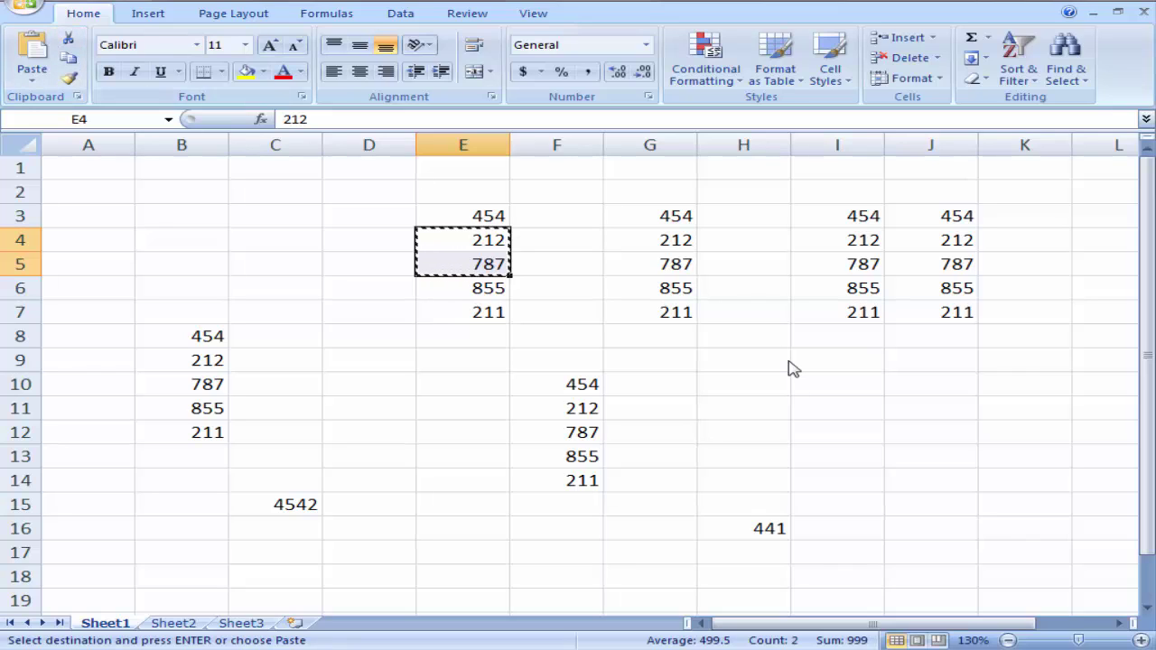
click(853, 417)
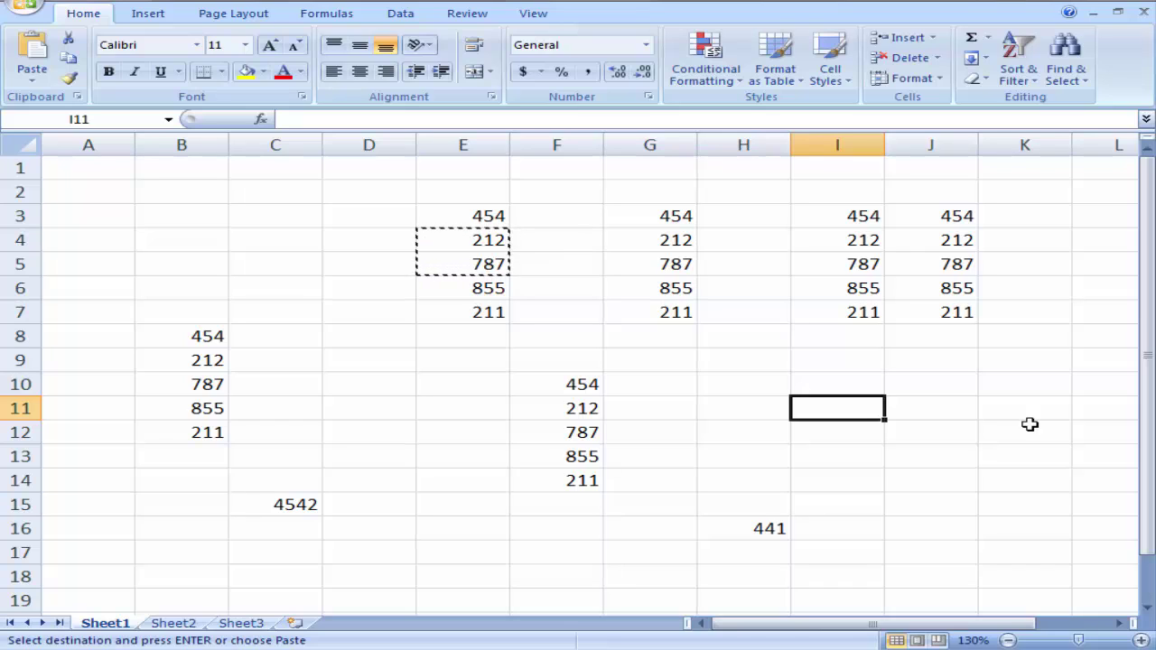
key(ctrl+v)
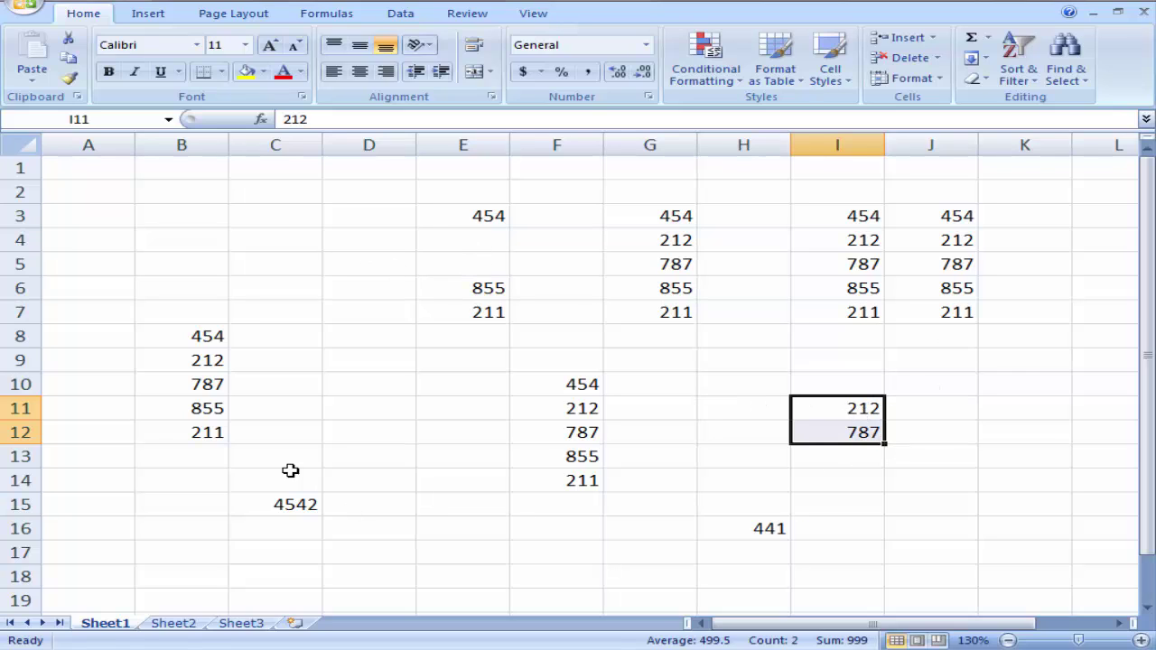
Step: Move the G4:G6 values 212, 787 and 855 into D4:D6
click(676, 250)
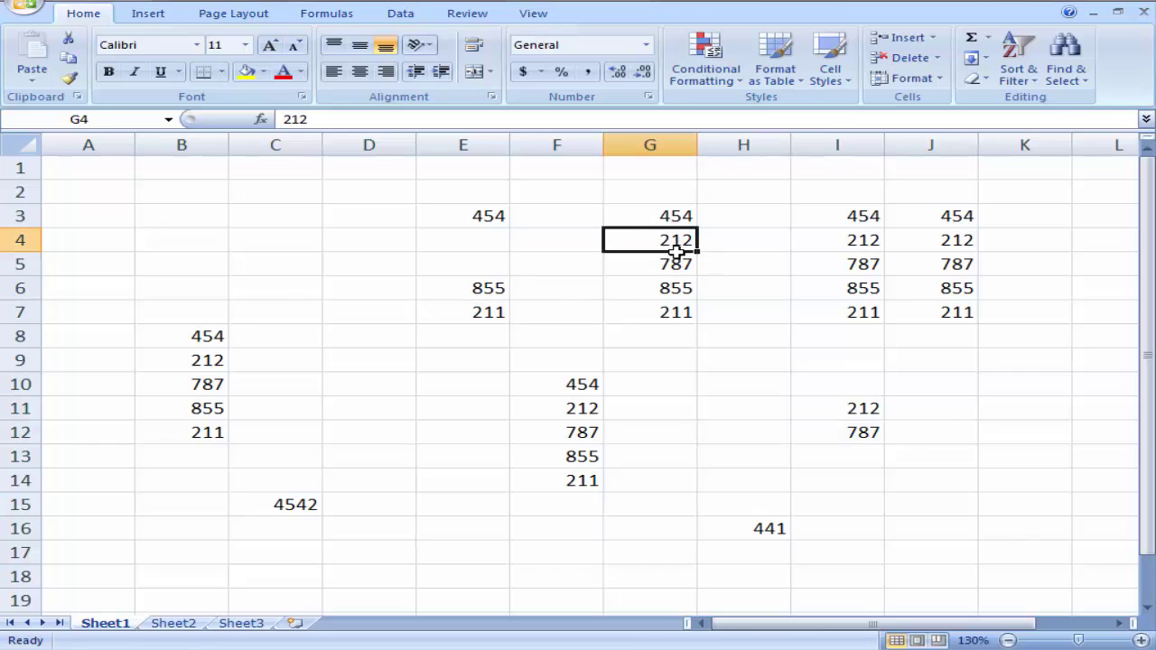
drag(676, 250, 680, 285)
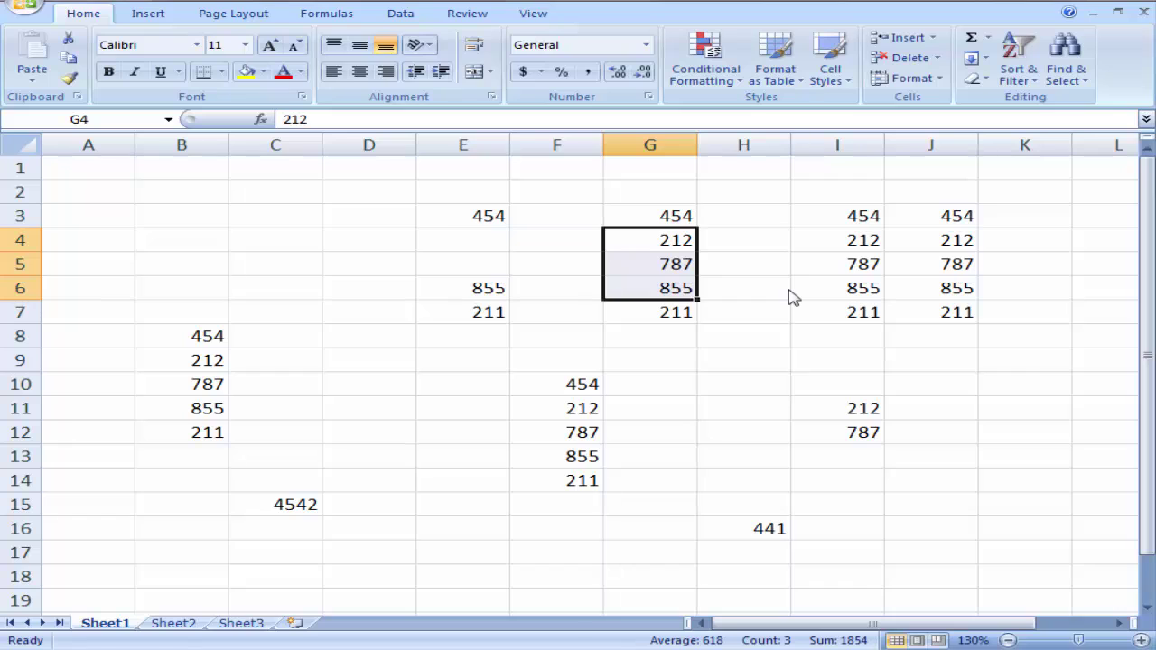
key(ctrl+c)
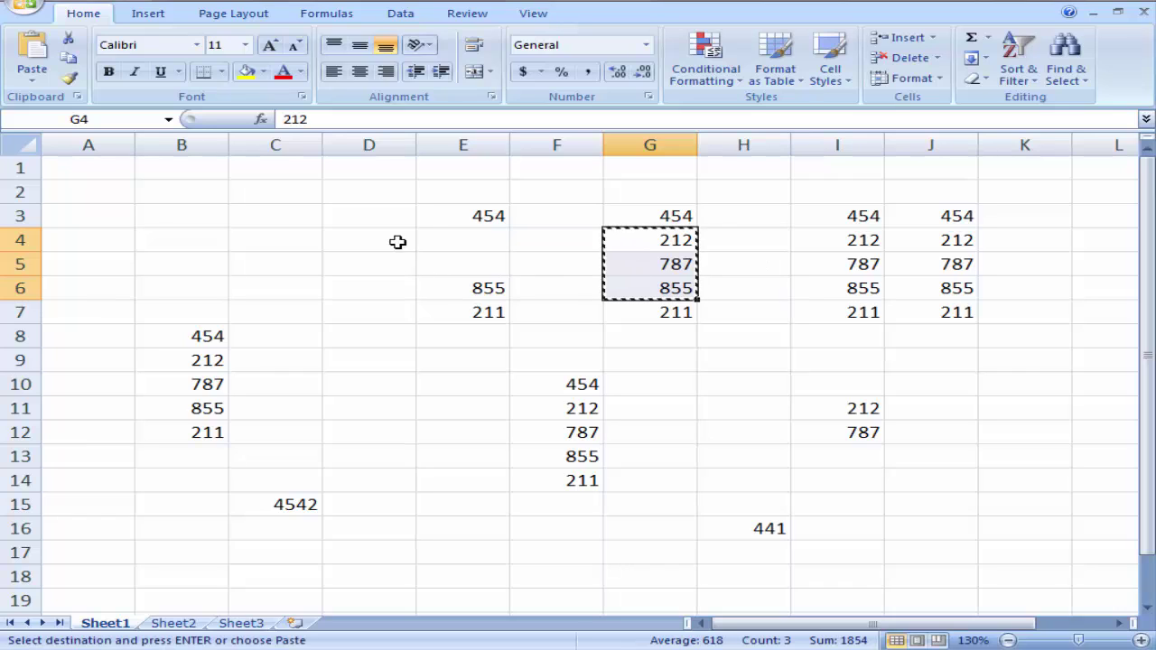
click(372, 237)
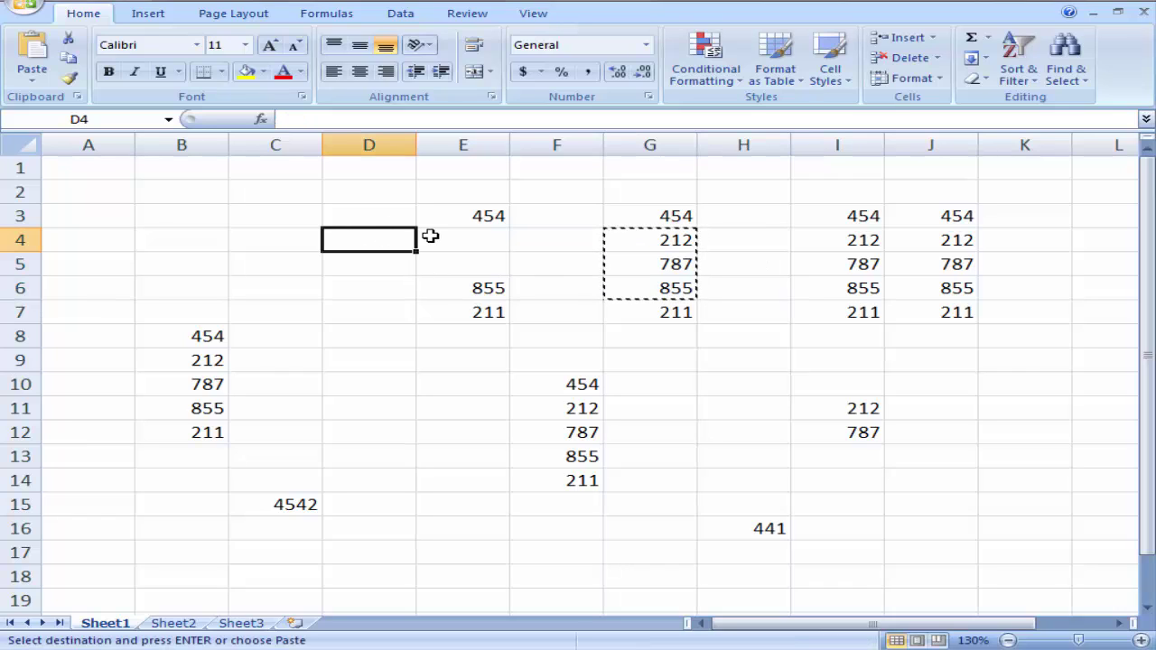
key(ctrl+v)
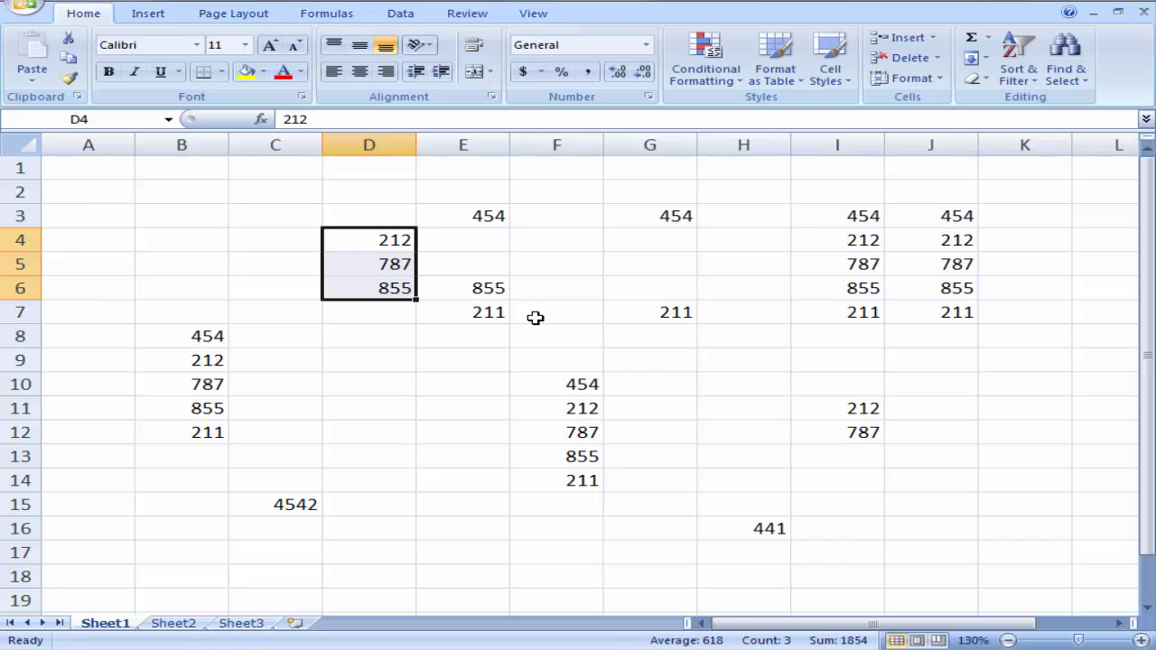
click(639, 362)
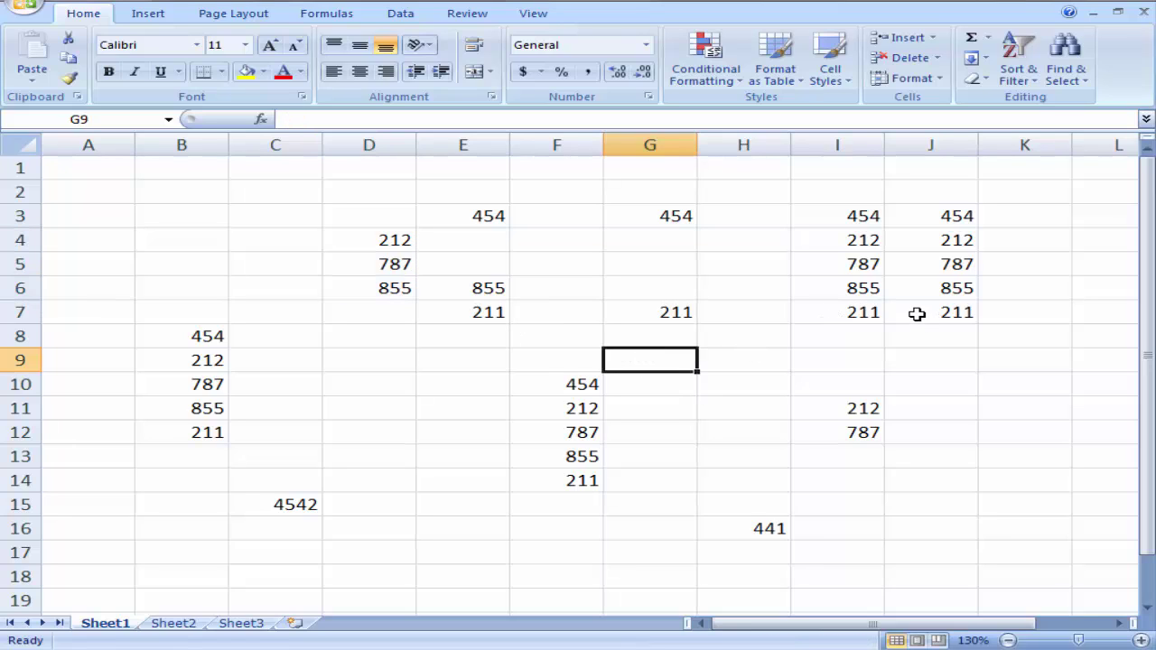
Step: Fill-drag I3:I7 left to copy its five numbers into H3:H7
click(761, 381)
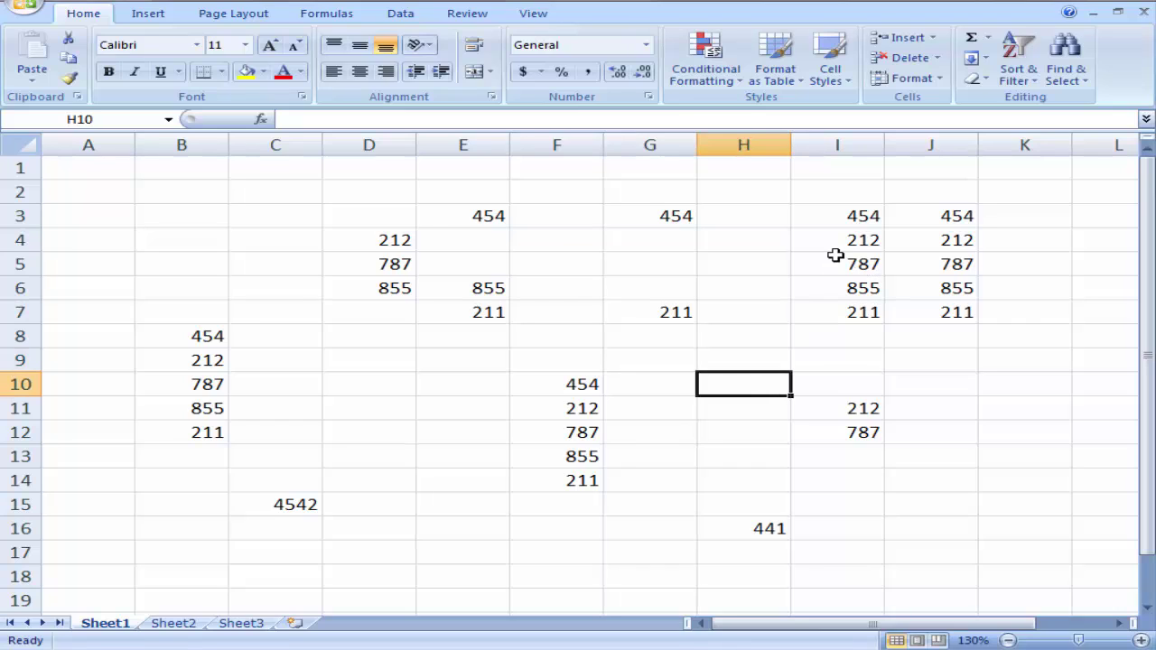
drag(867, 214, 876, 316)
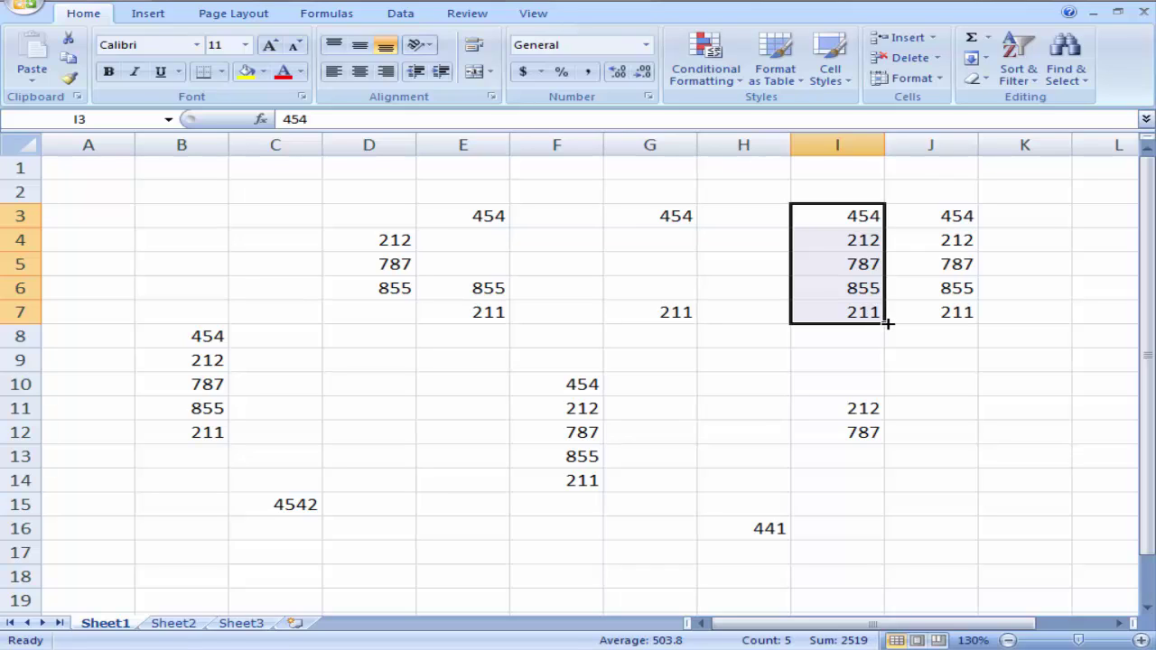
drag(888, 322, 887, 323)
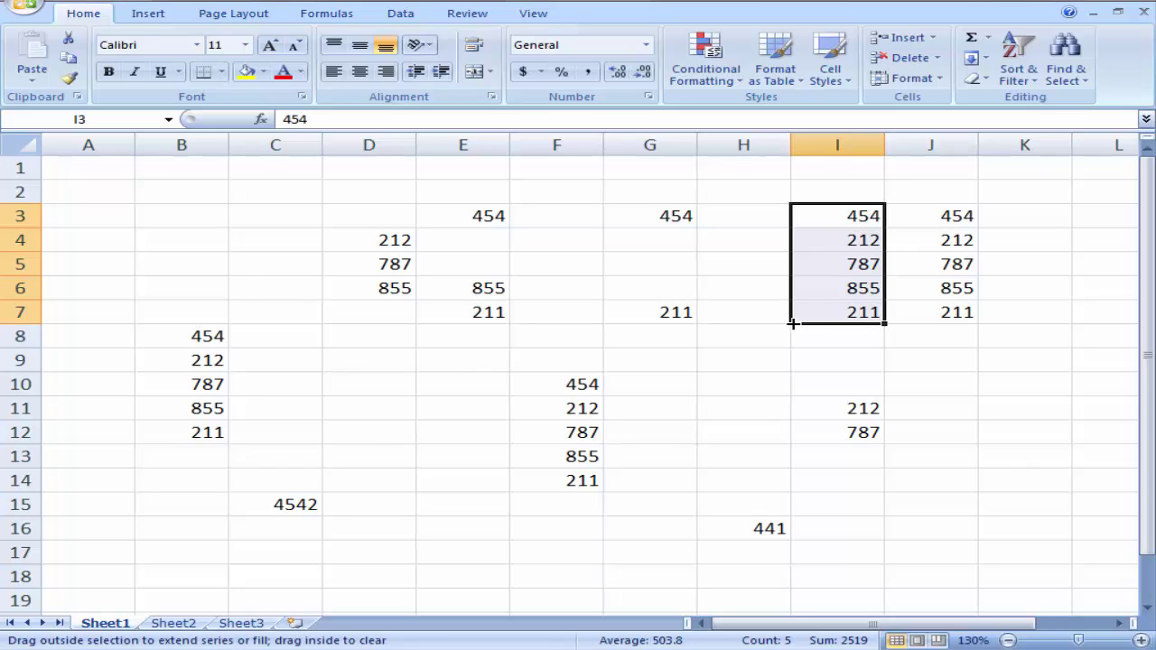
drag(754, 325, 730, 326)
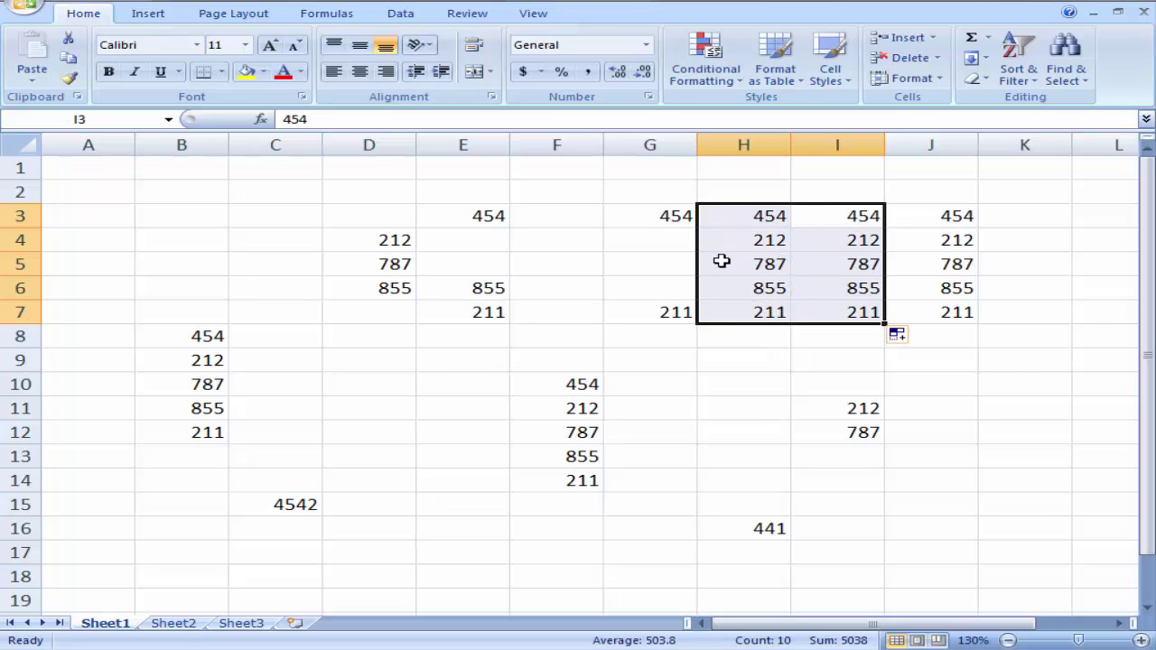
Step: Fill-drag B8:B12 right into C8:C12 and select the copied C8:C12 values
click(192, 333)
drag(193, 335, 194, 431)
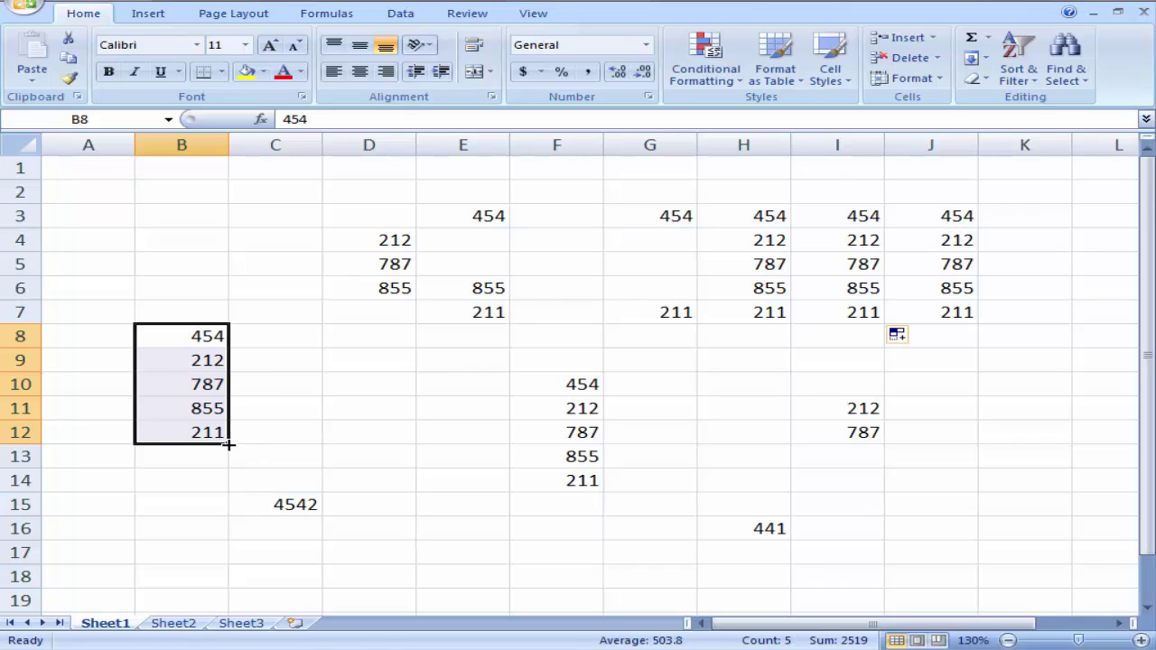
drag(229, 444, 311, 443)
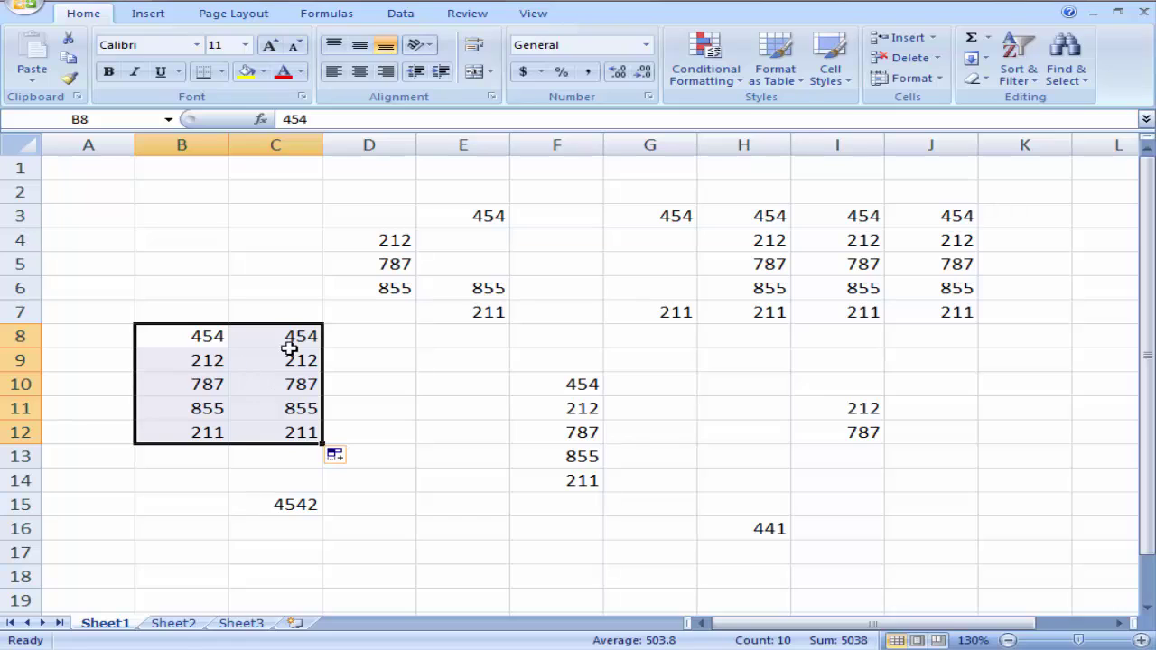
click(403, 417)
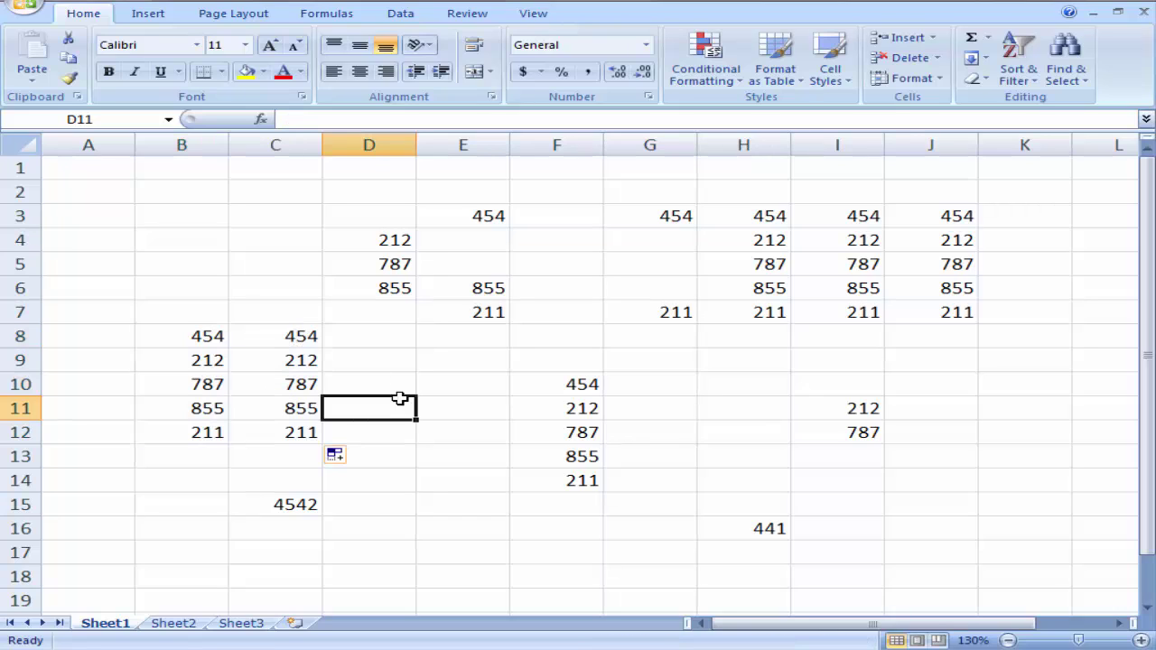
drag(304, 335, 295, 439)
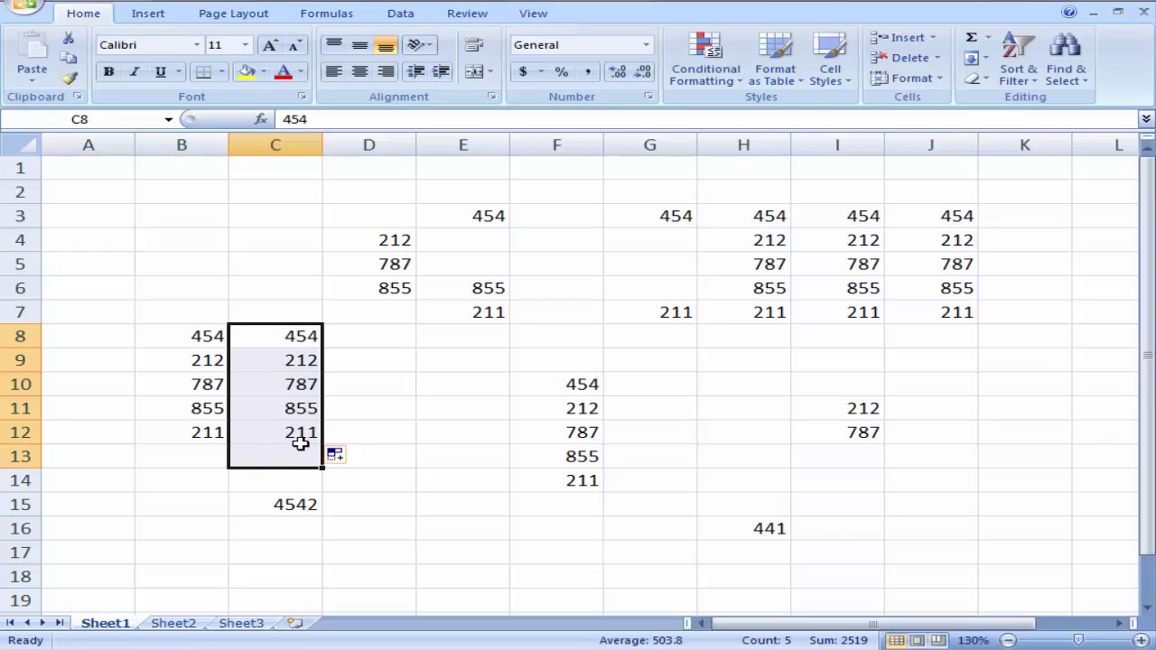
click(289, 361)
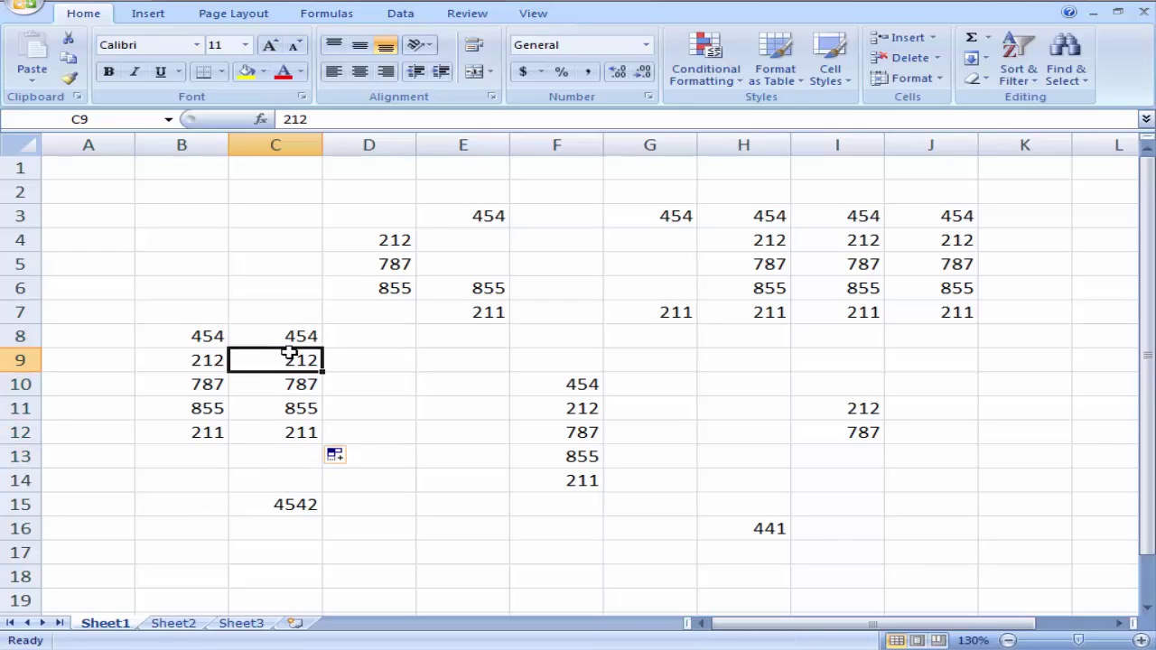
drag(284, 335, 288, 429)
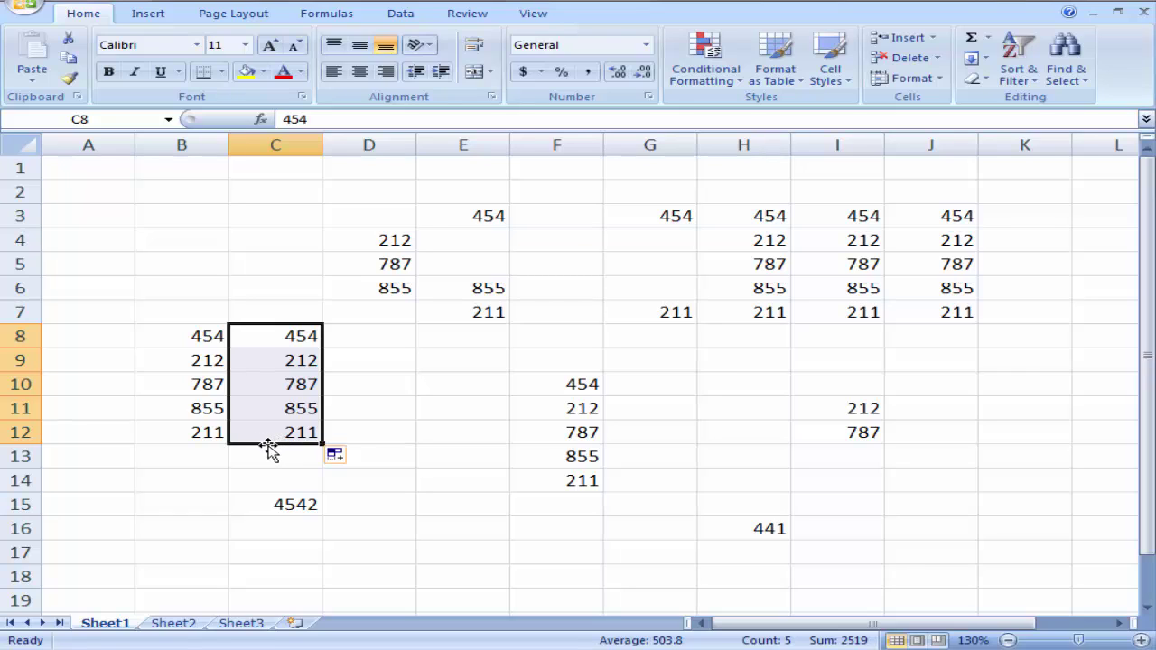
Step: Drag the C8:C12 block to K9:K13 and the I3:I7 block to D9:D13
drag(268, 445, 430, 512)
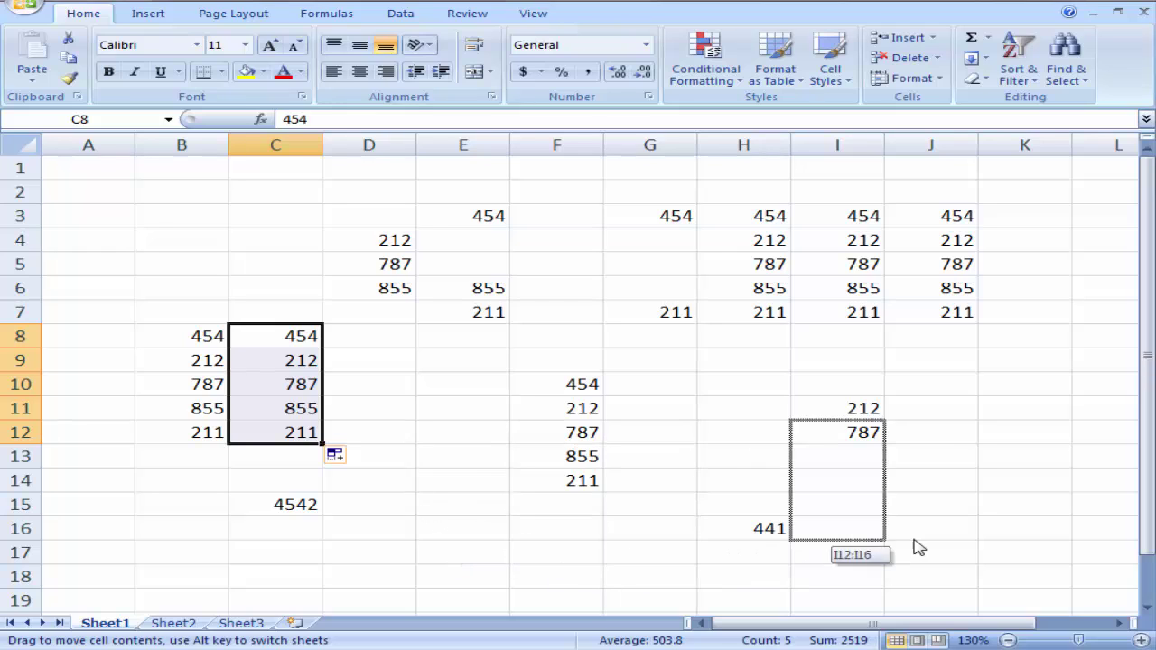
mouse_move(429, 512)
mouse_down()
mouse_move(990, 503)
mouse_move(987, 463)
mouse_up()
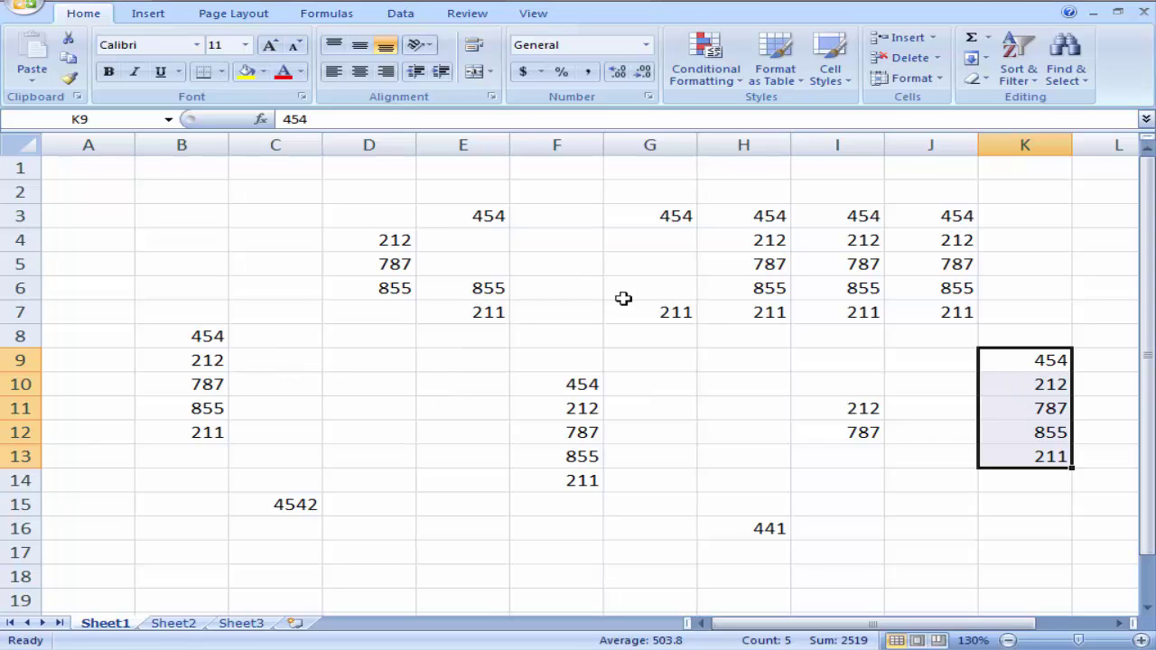
drag(865, 216, 872, 309)
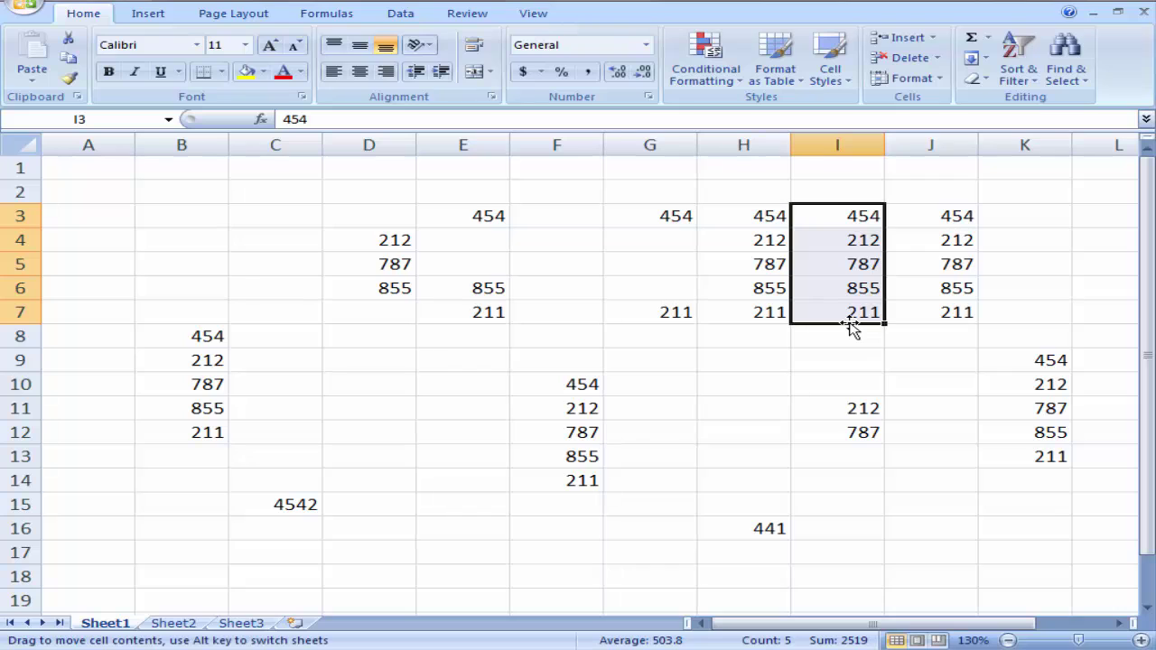
mouse_move(852, 329)
mouse_down()
mouse_move(434, 439)
mouse_move(403, 462)
mouse_move(418, 453)
mouse_up()
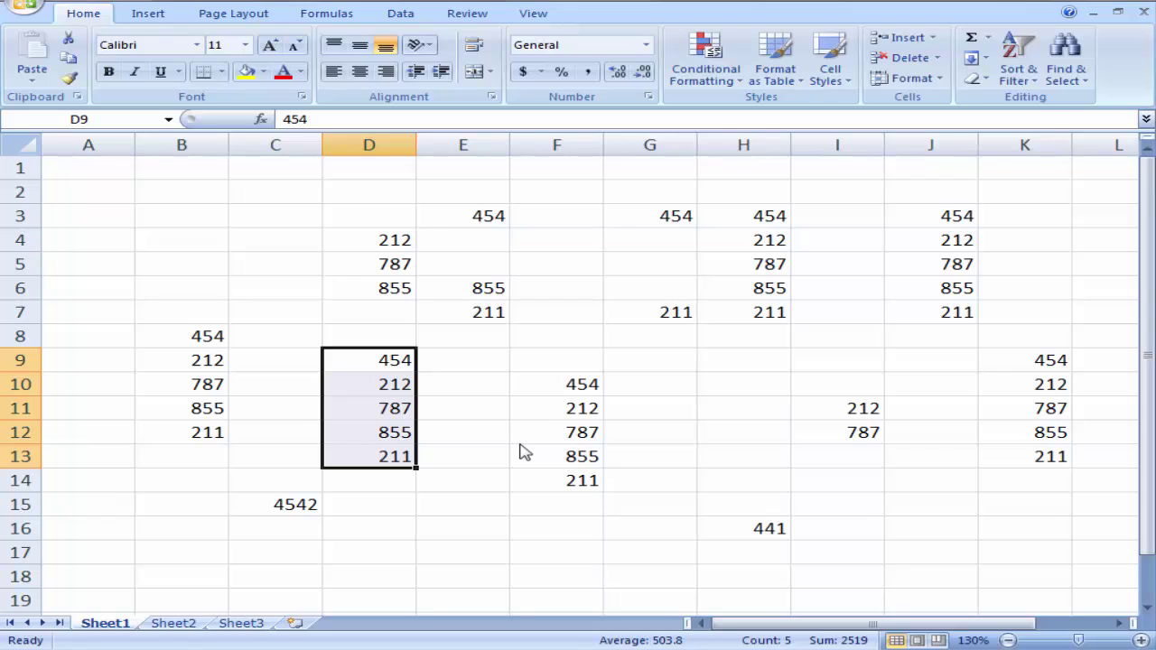
Step: Enter 210 in I2 and fill it down through I8
click(850, 191)
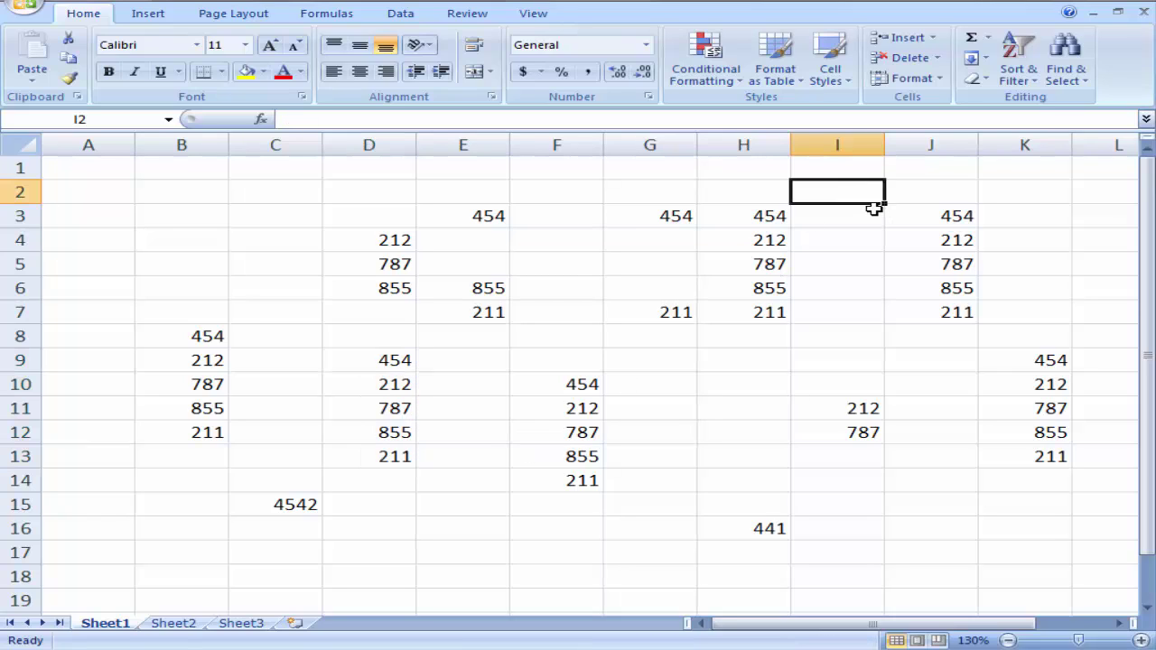
text(21)
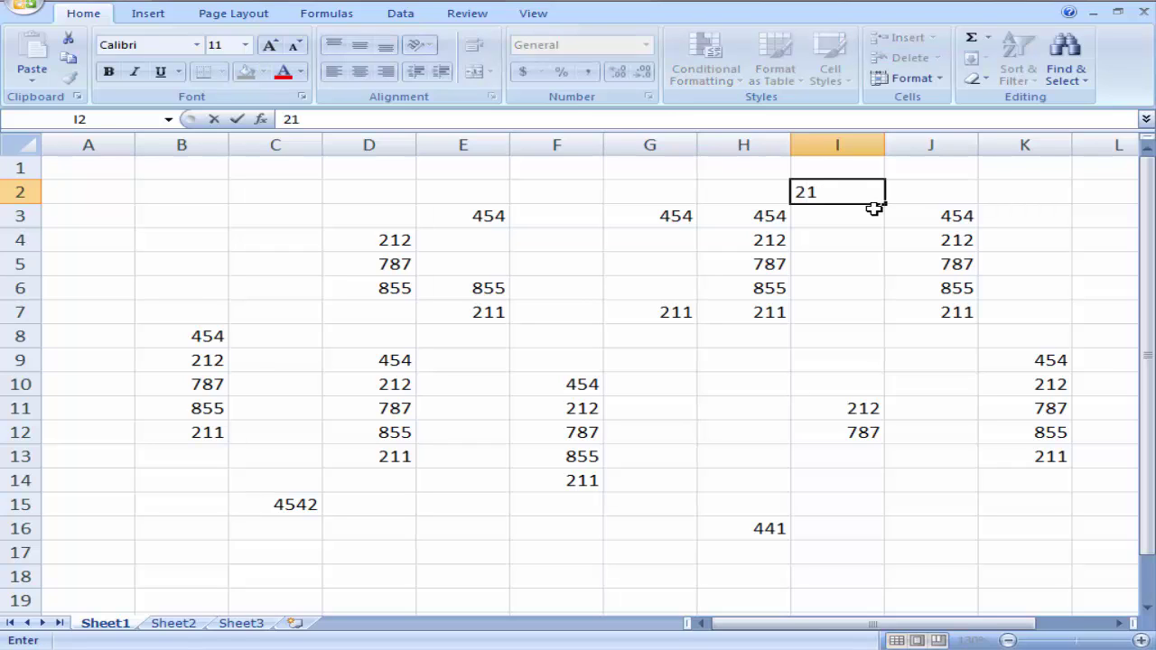
text(0)
key(Return)
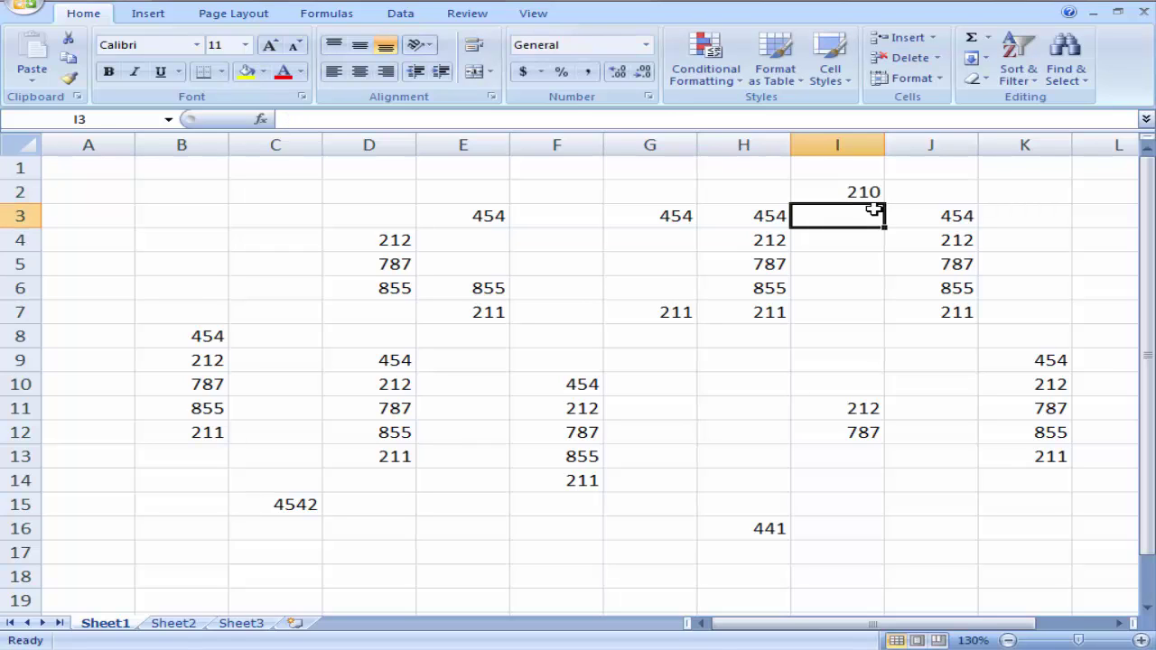
key(Up)
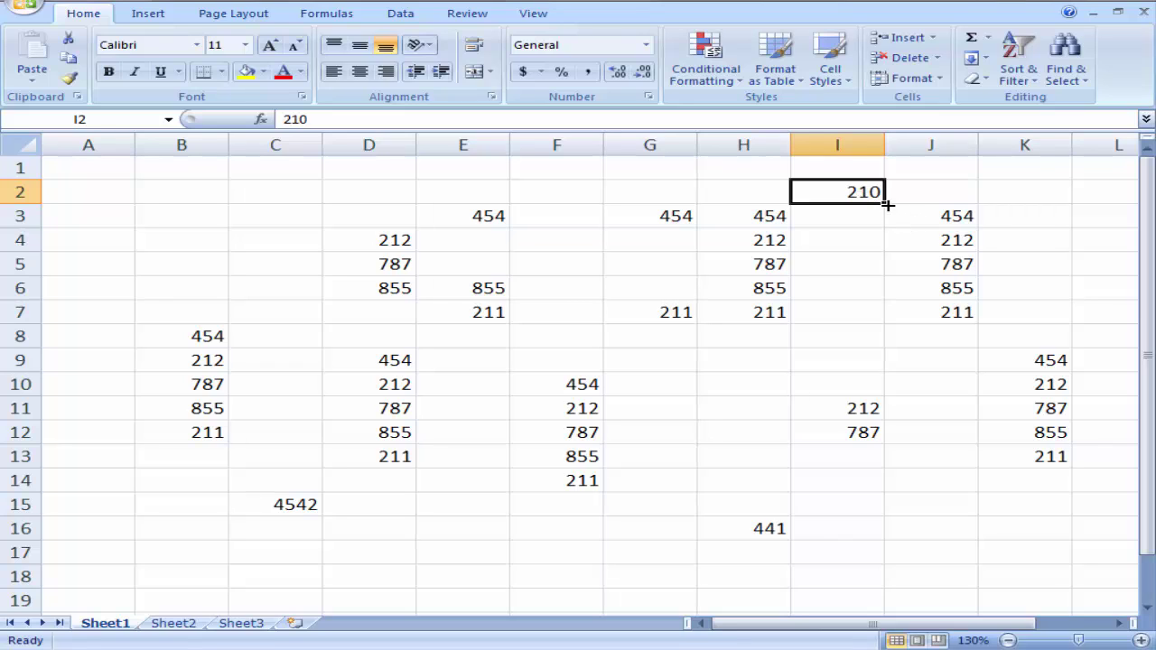
mouse_move(888, 206)
mouse_down()
mouse_move(894, 351)
mouse_move(890, 336)
mouse_up()
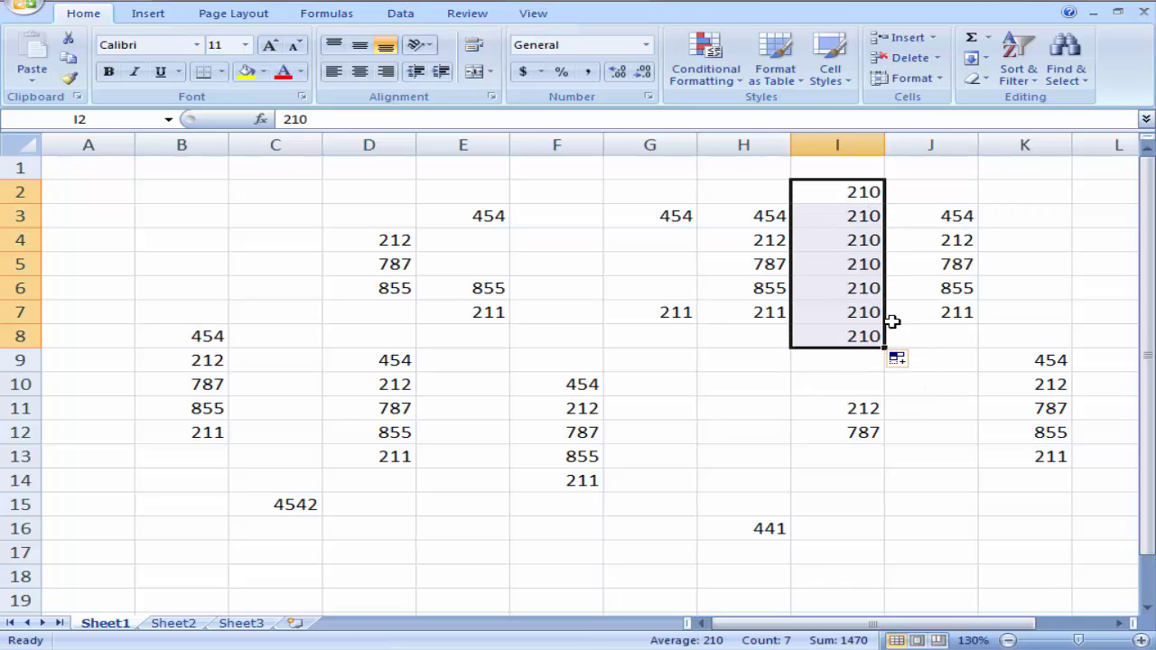
scroll(307, 272, down, 2)
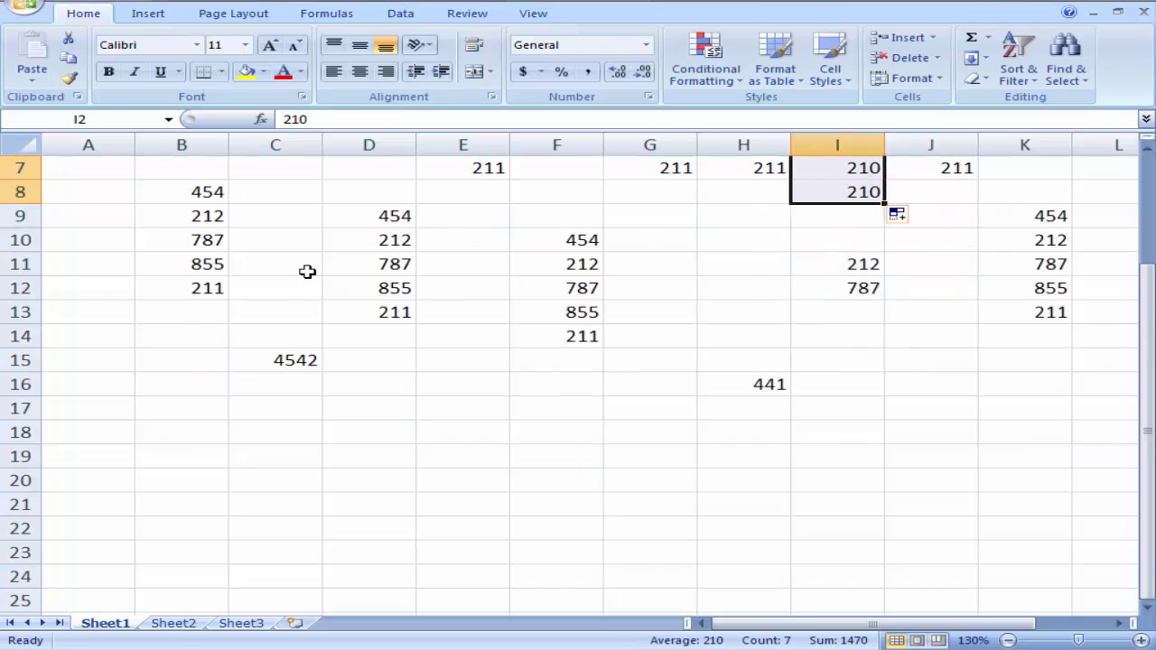
scroll(307, 272, down, 2)
Step: Seed E16:E18 with 441, 2 and 3, then fill the E17:E18 pattern down to E25
click(466, 242)
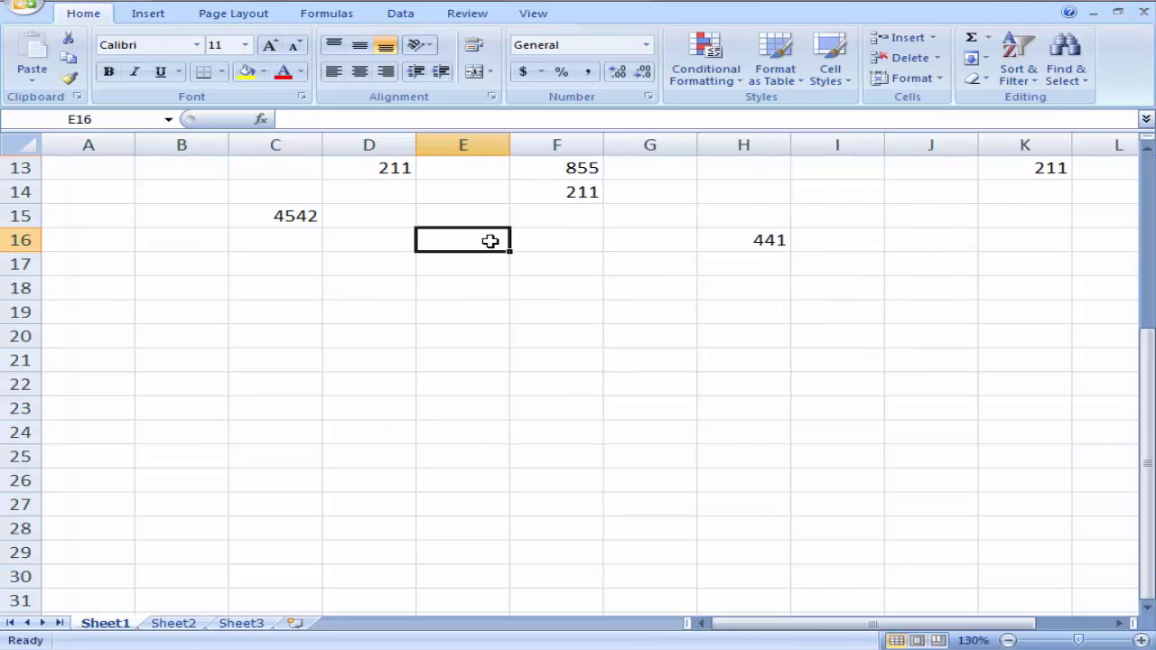
text(441)
key(Return)
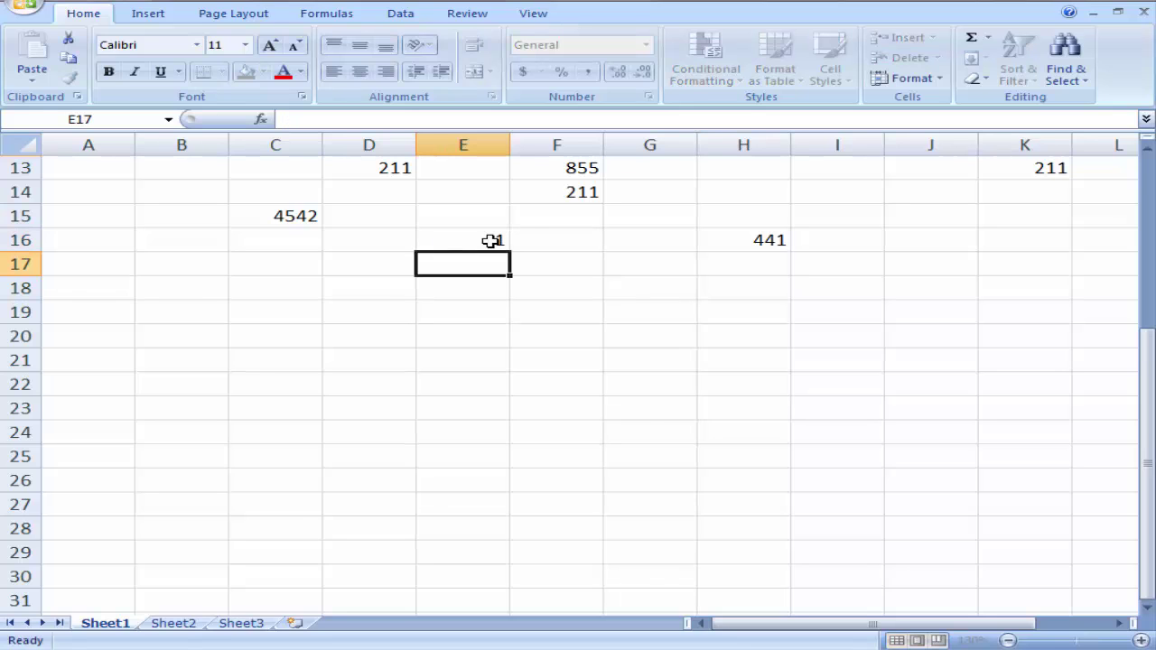
text(2)
key(Return)
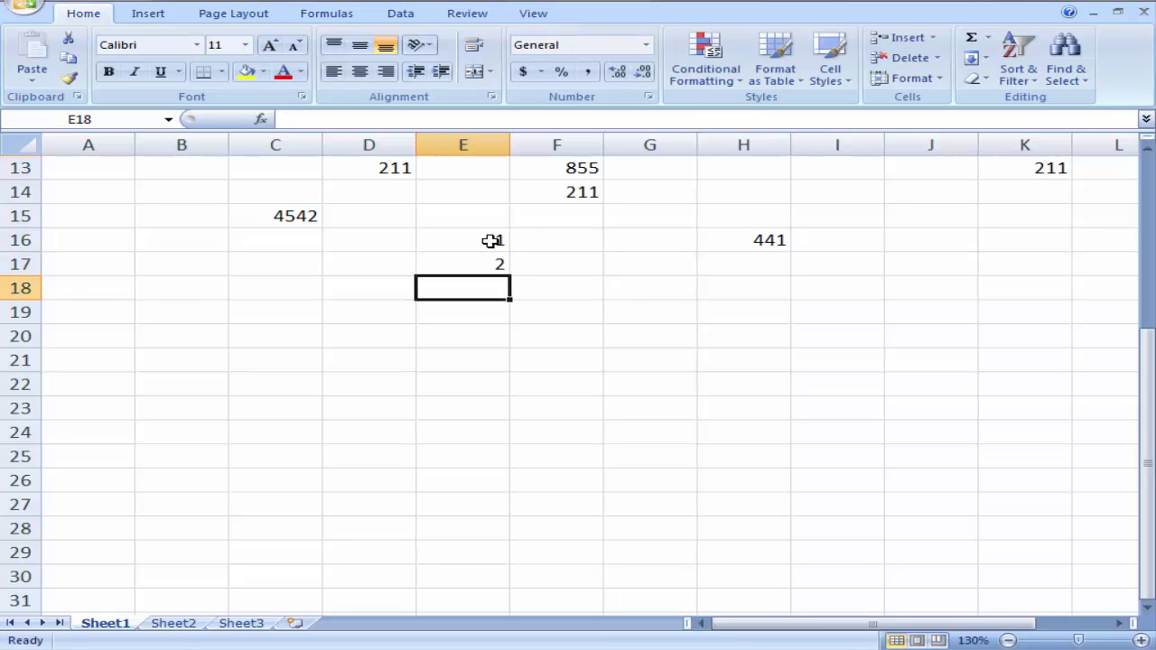
text(3)
key(Return)
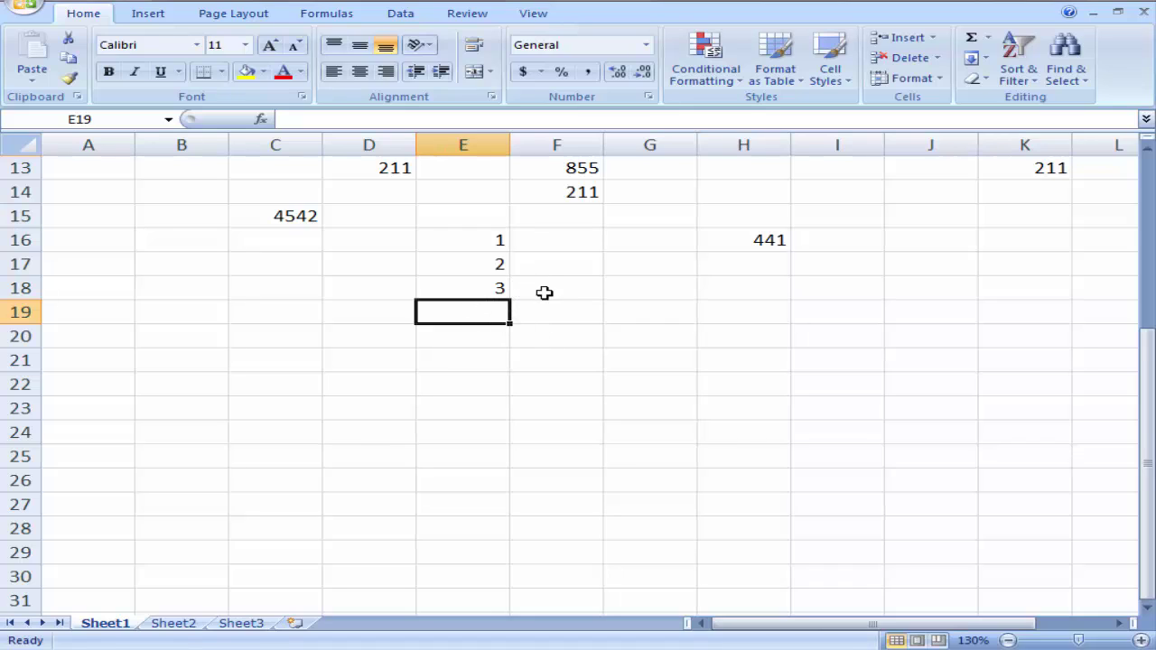
click(478, 262)
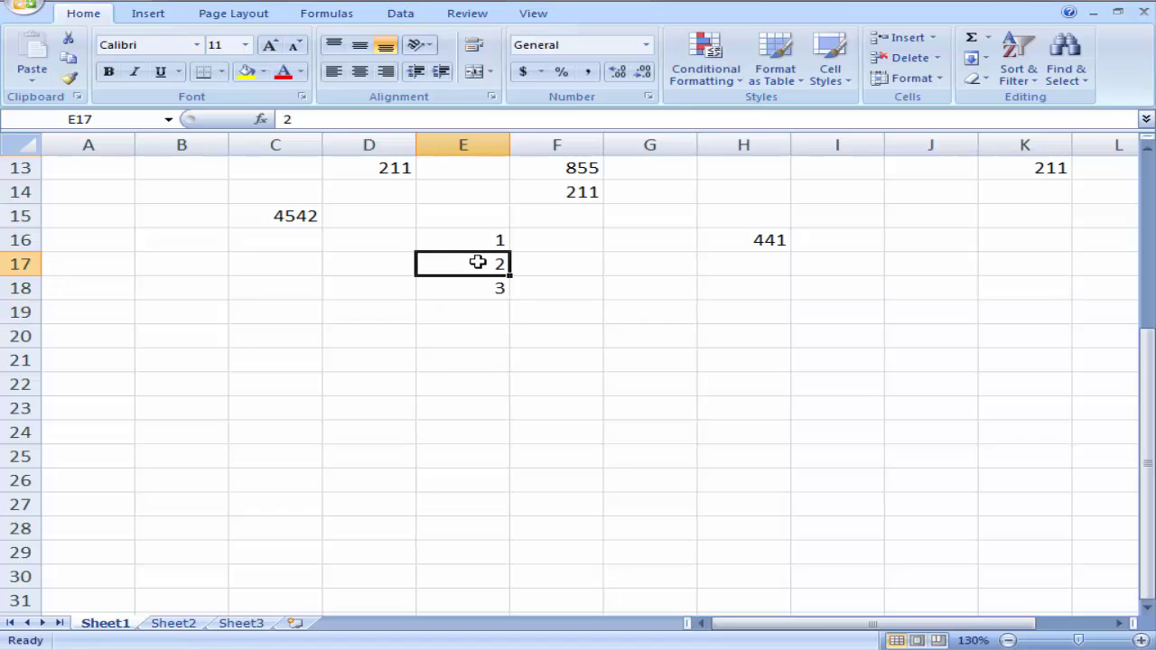
drag(477, 263, 478, 285)
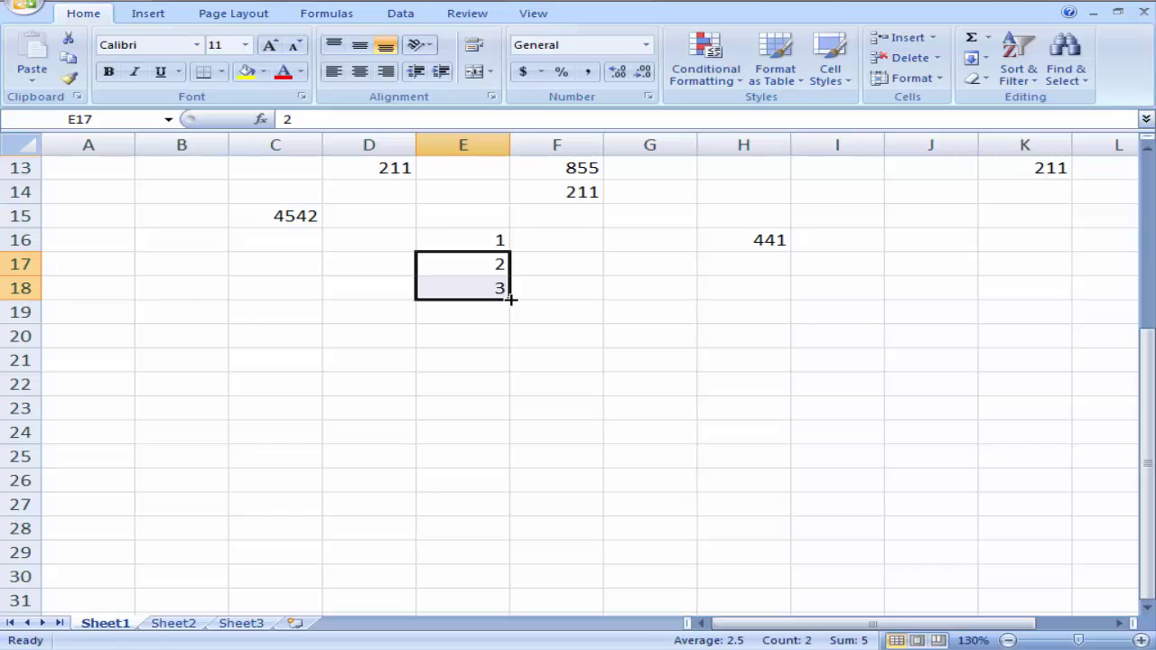
drag(511, 299, 510, 471)
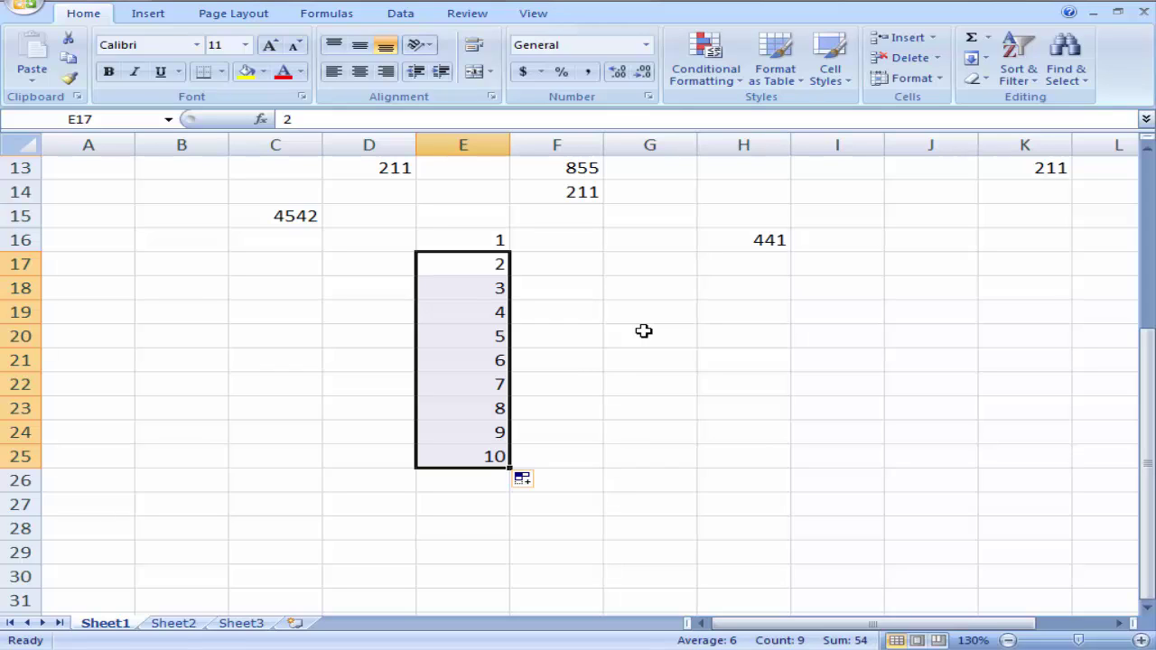
Step: Enter 1 and 3 in G16:G17 and fill the step-two series down to 19 in G25
click(652, 232)
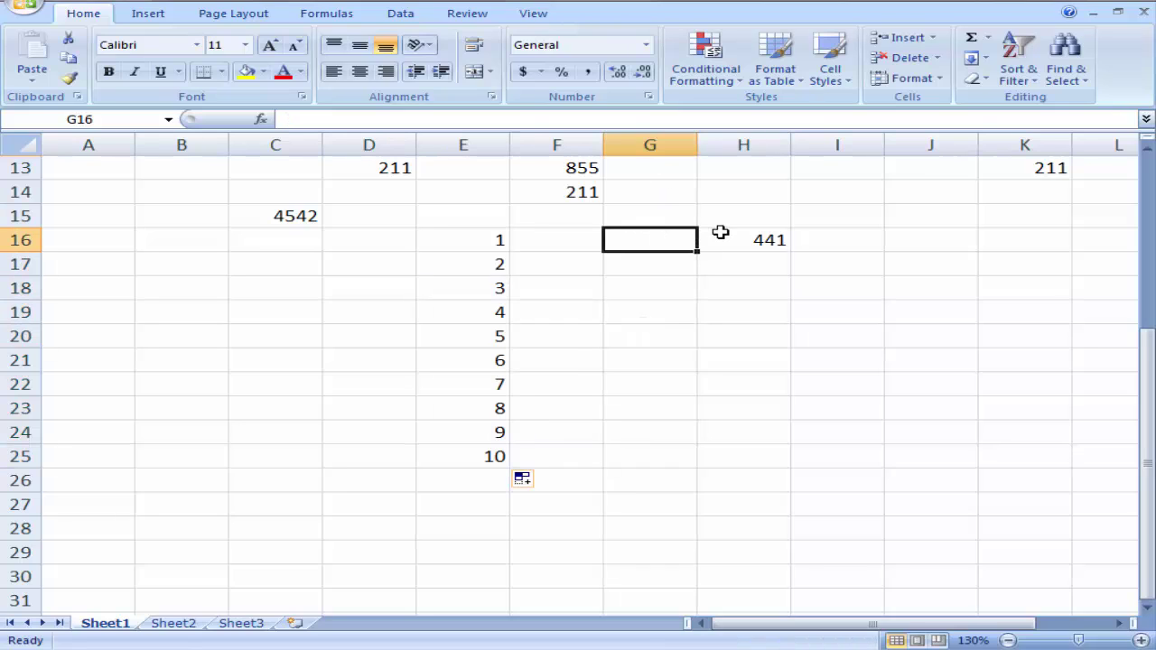
text(1)
key(Return)
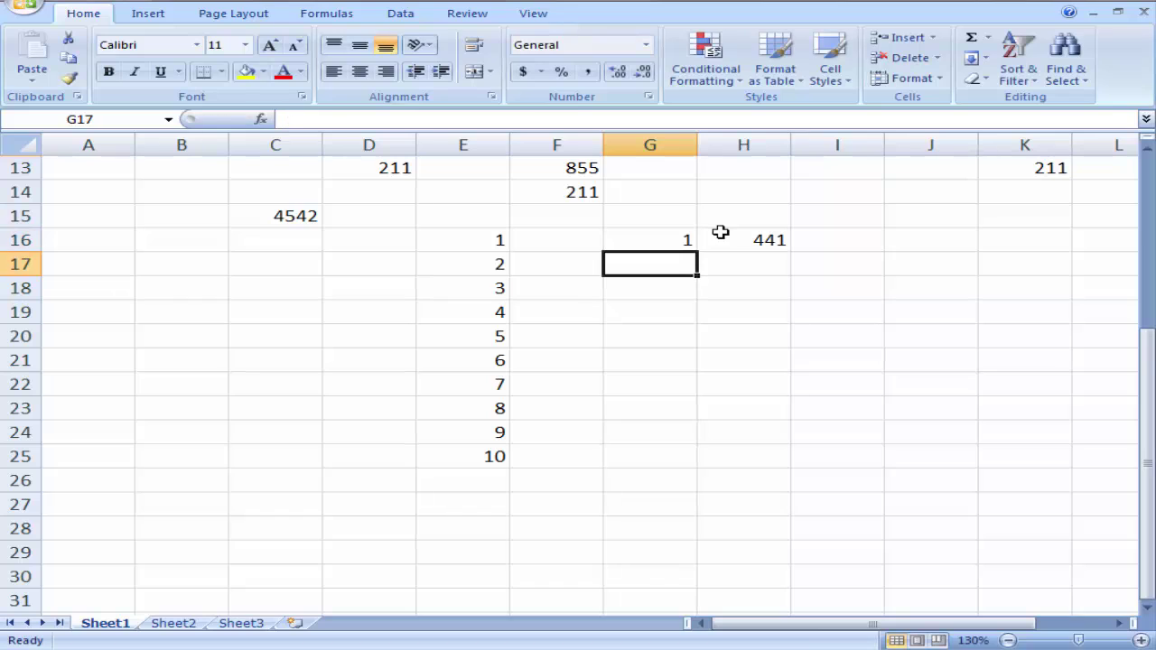
text(3)
key(Return)
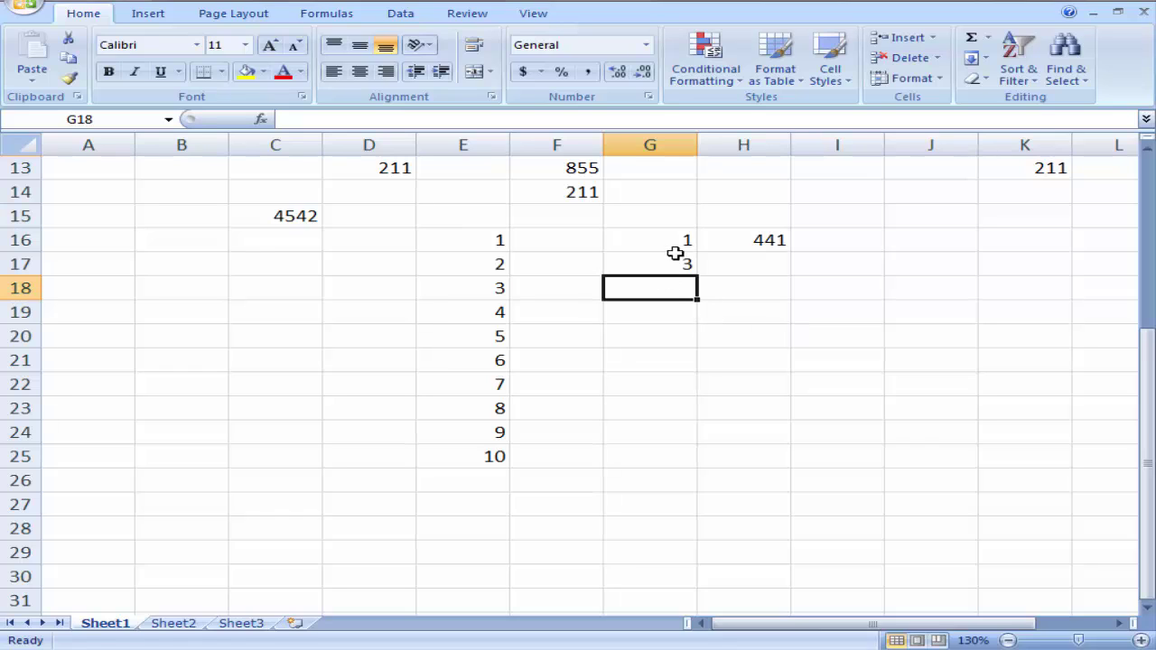
drag(673, 240, 675, 262)
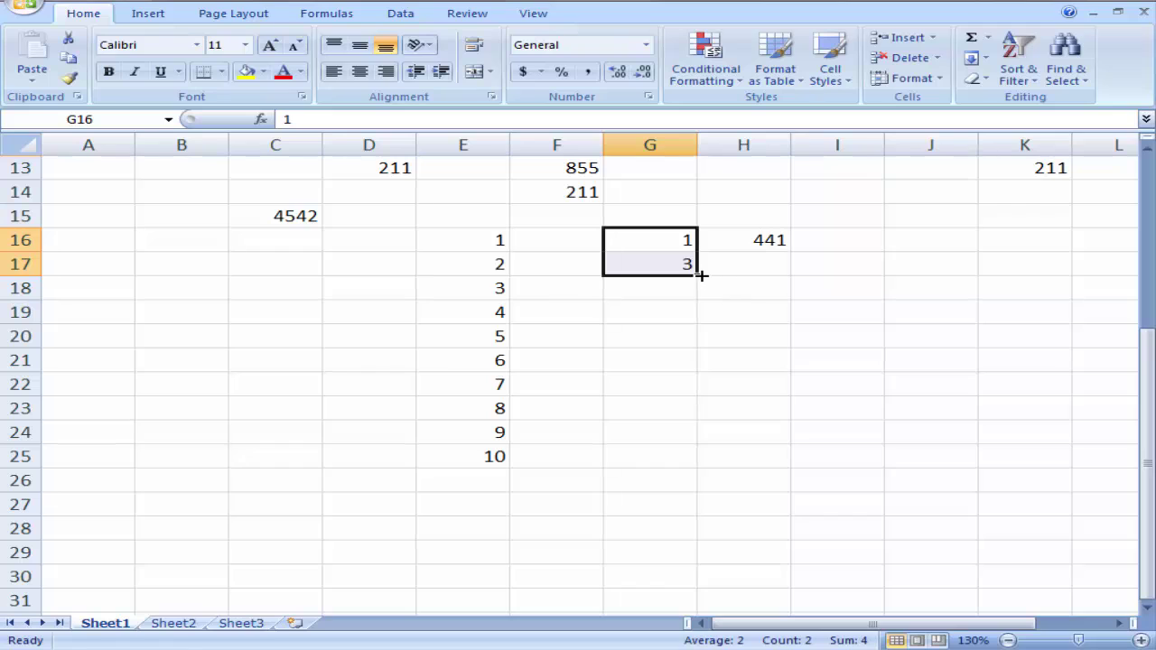
mouse_move(700, 274)
mouse_down()
mouse_move(710, 457)
mouse_move(699, 475)
mouse_up()
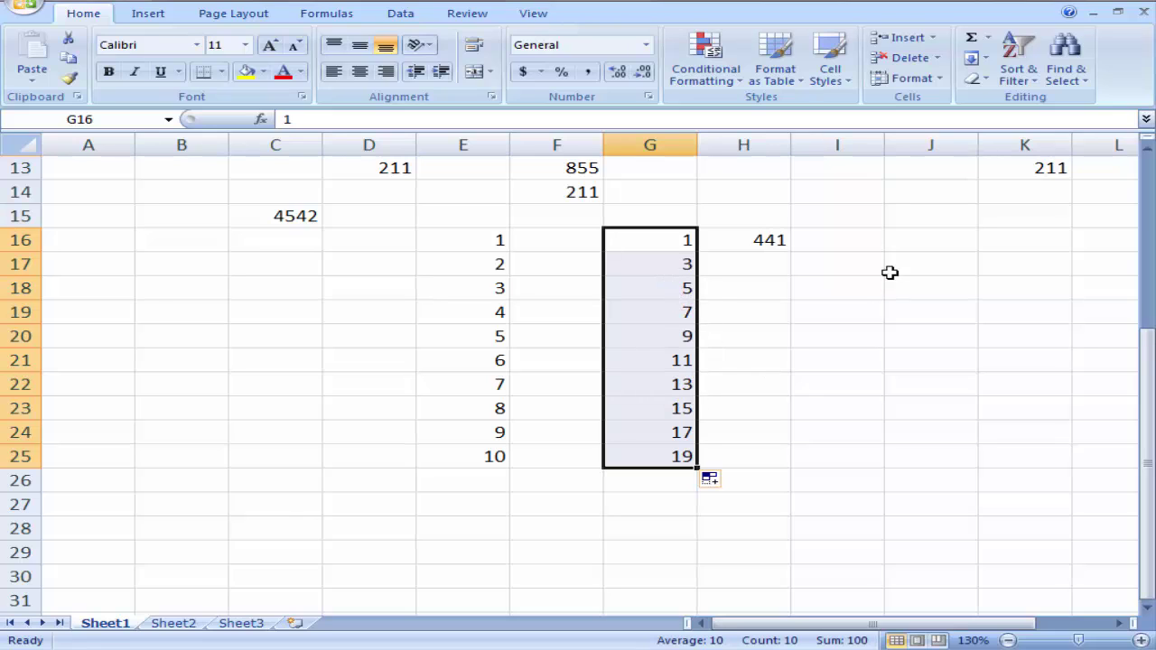
Step: Type 2, 4, 6 in J16:J18 and fill the series down to 20 in J25
click(891, 245)
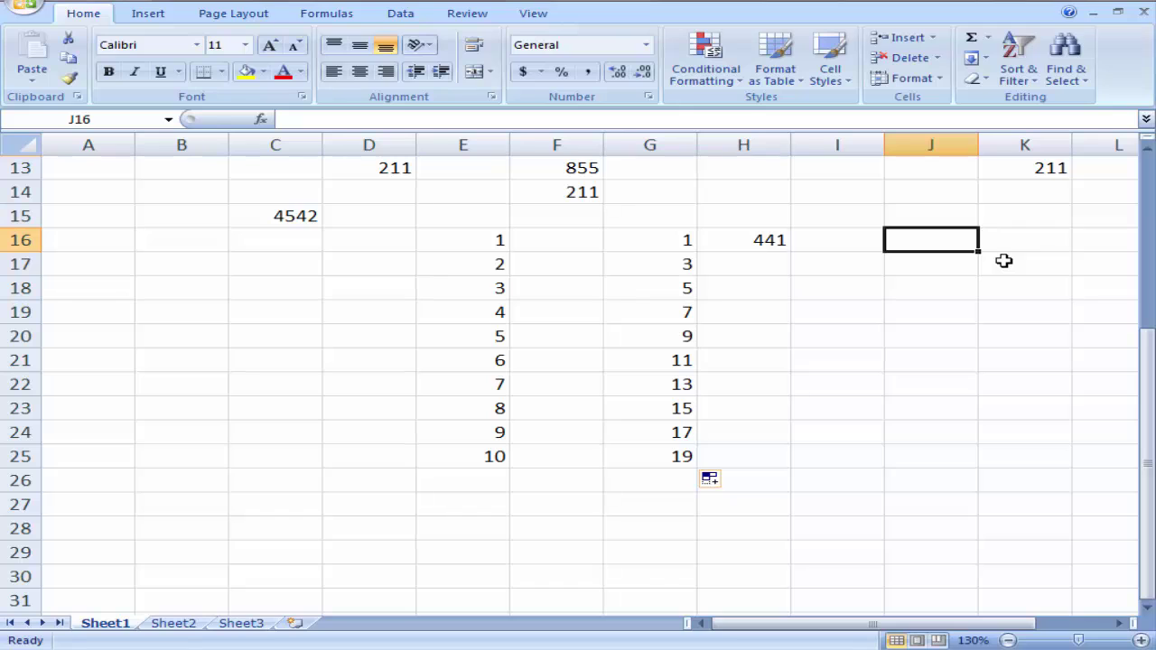
text(2)
key(Return)
text(4)
key(Return)
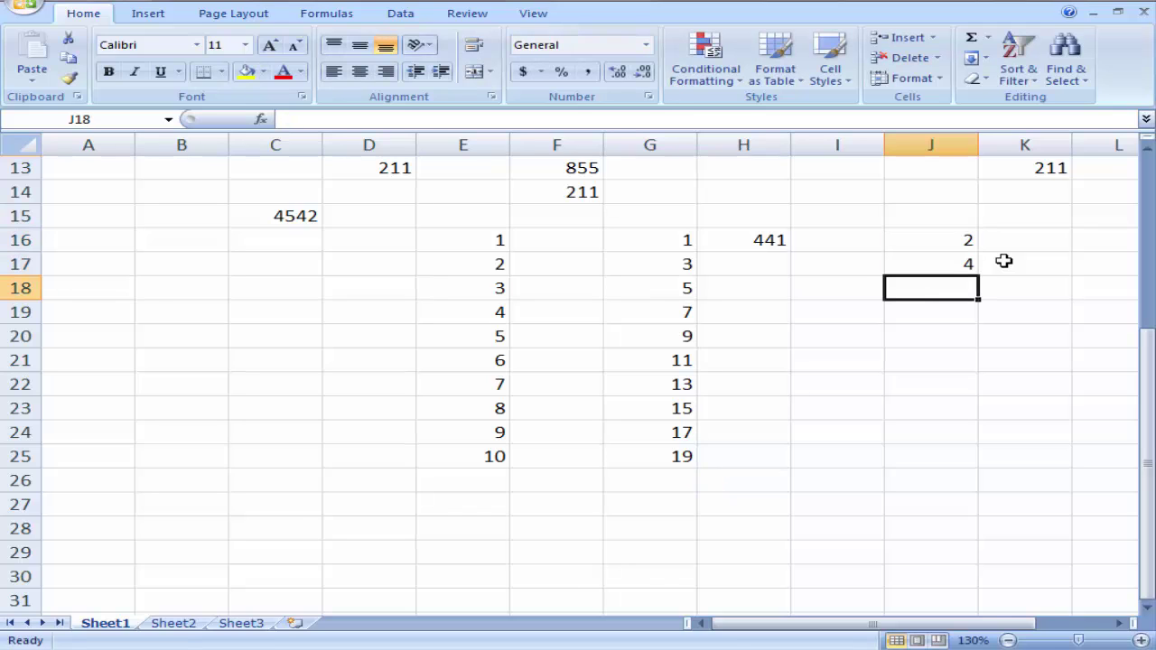
text(6)
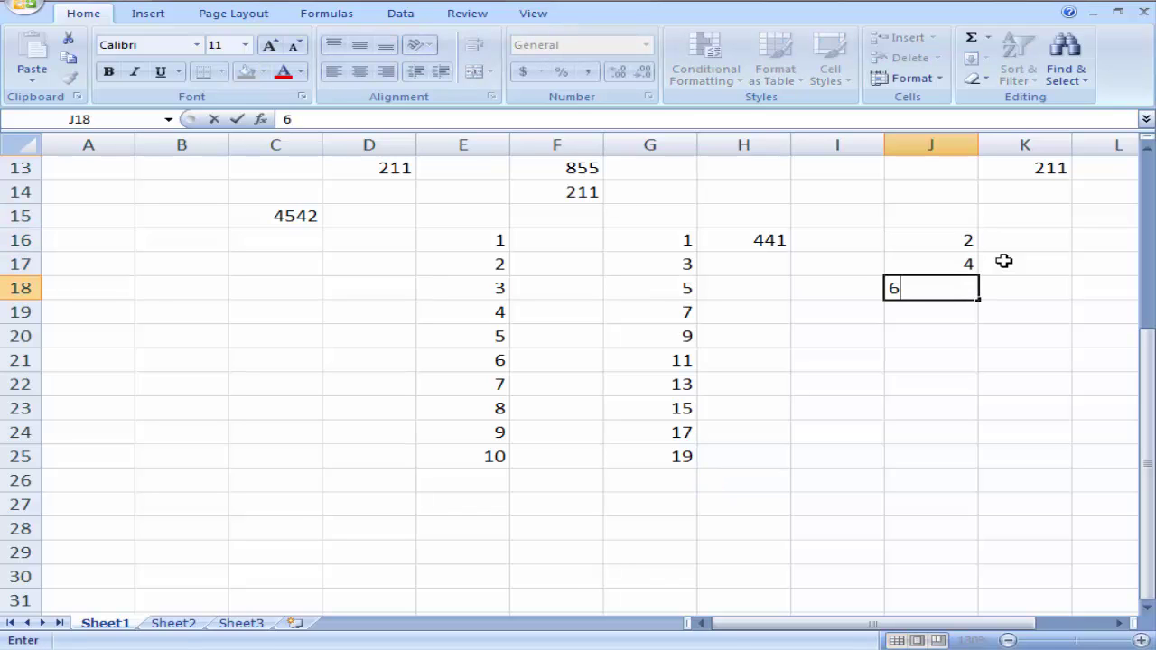
key(Return)
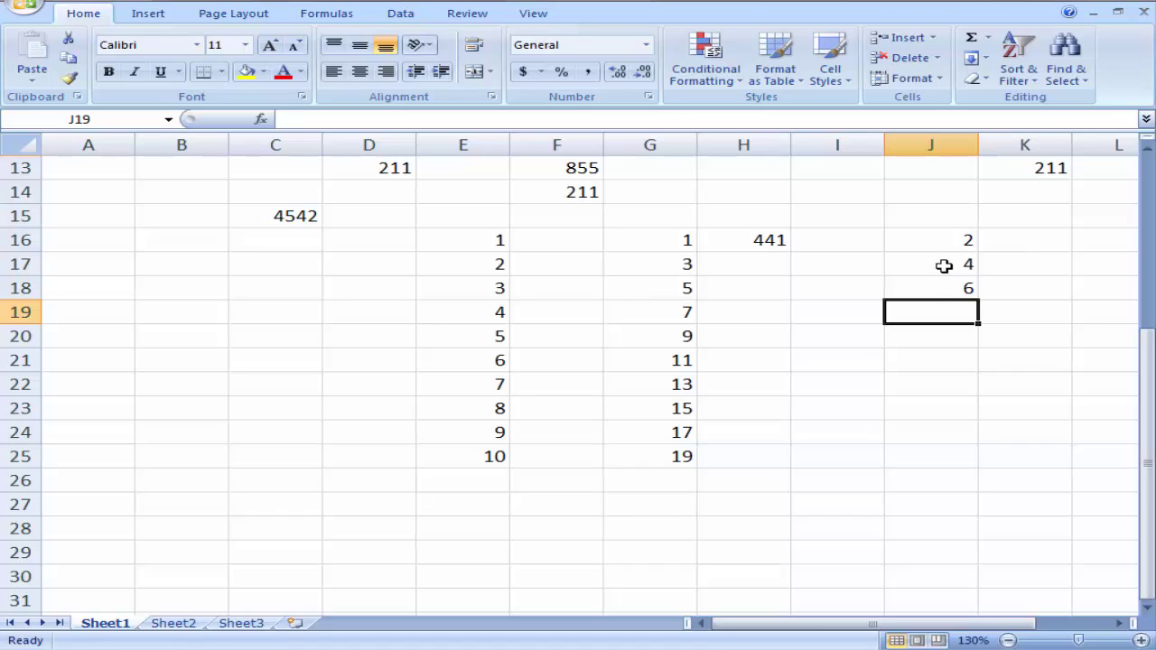
drag(944, 266, 945, 302)
drag(944, 260, 974, 469)
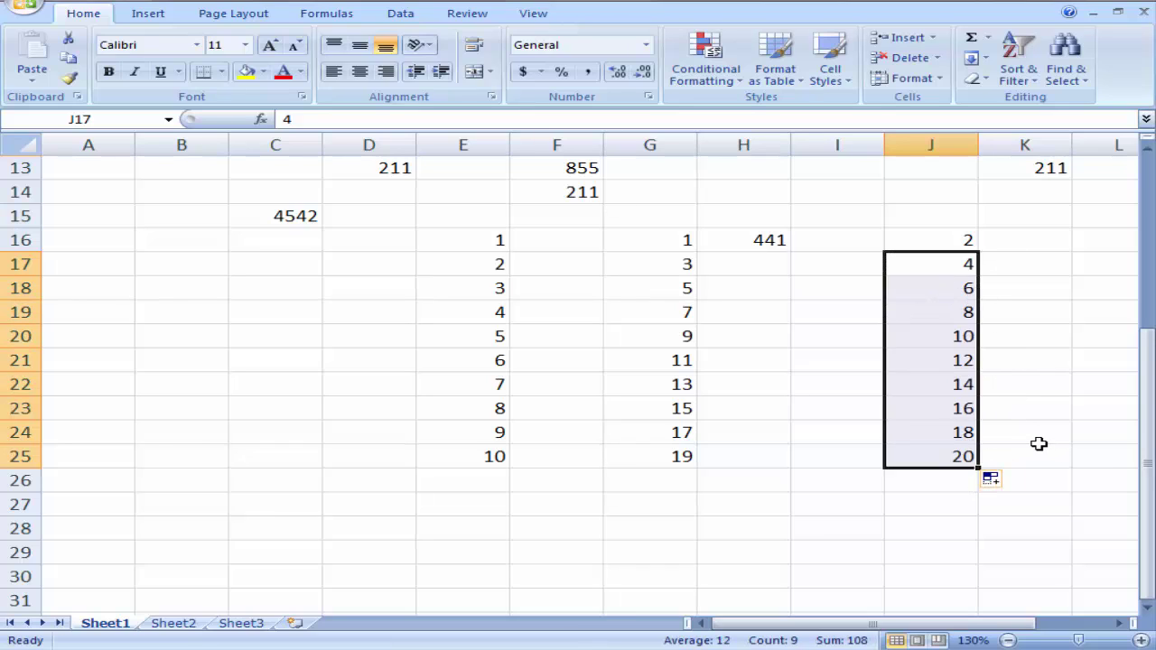
Step: Enter 5 and 15 in I16:I17 and extend the step-ten series down to 95 in I25
click(838, 231)
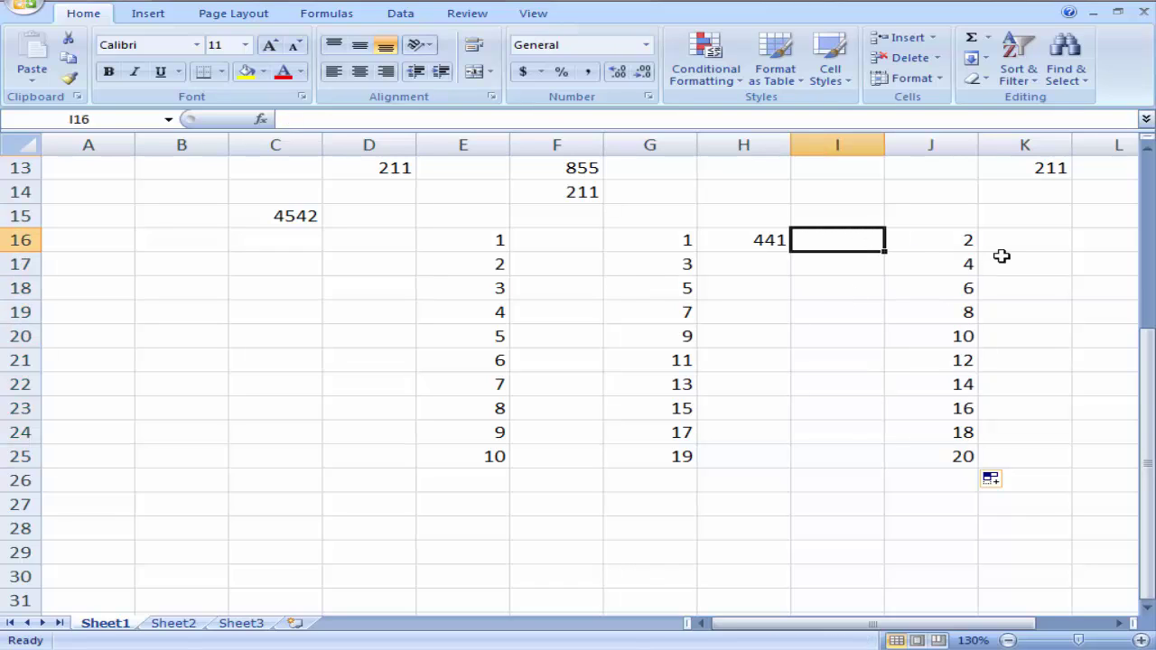
text(5)
key(Return)
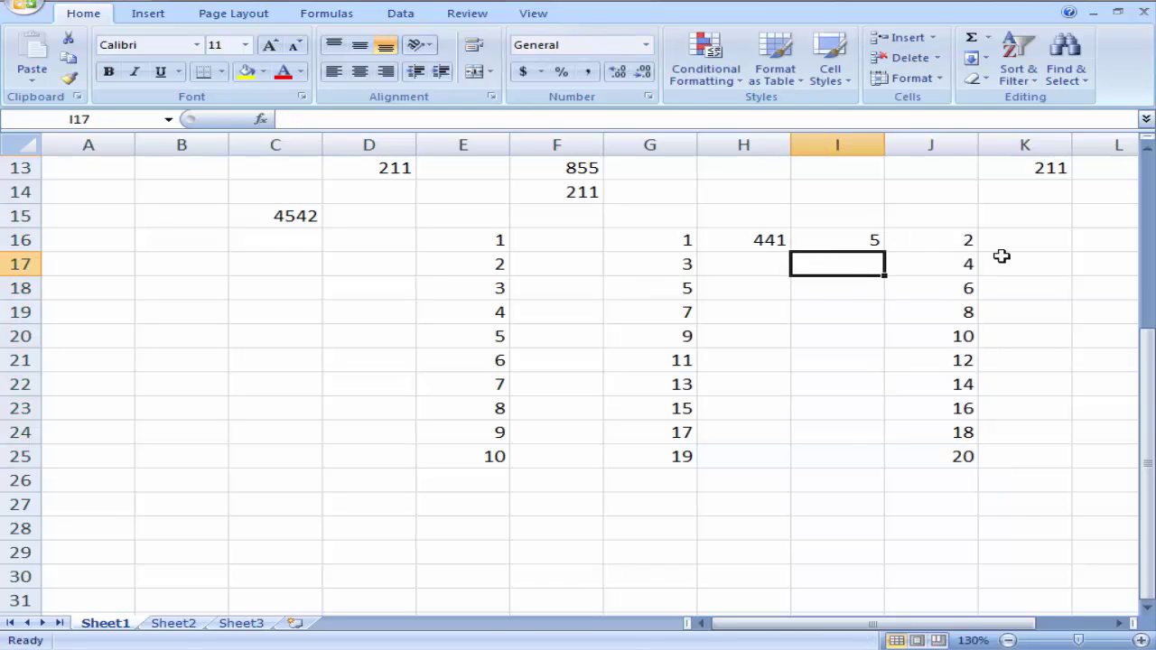
text(15)
key(Return)
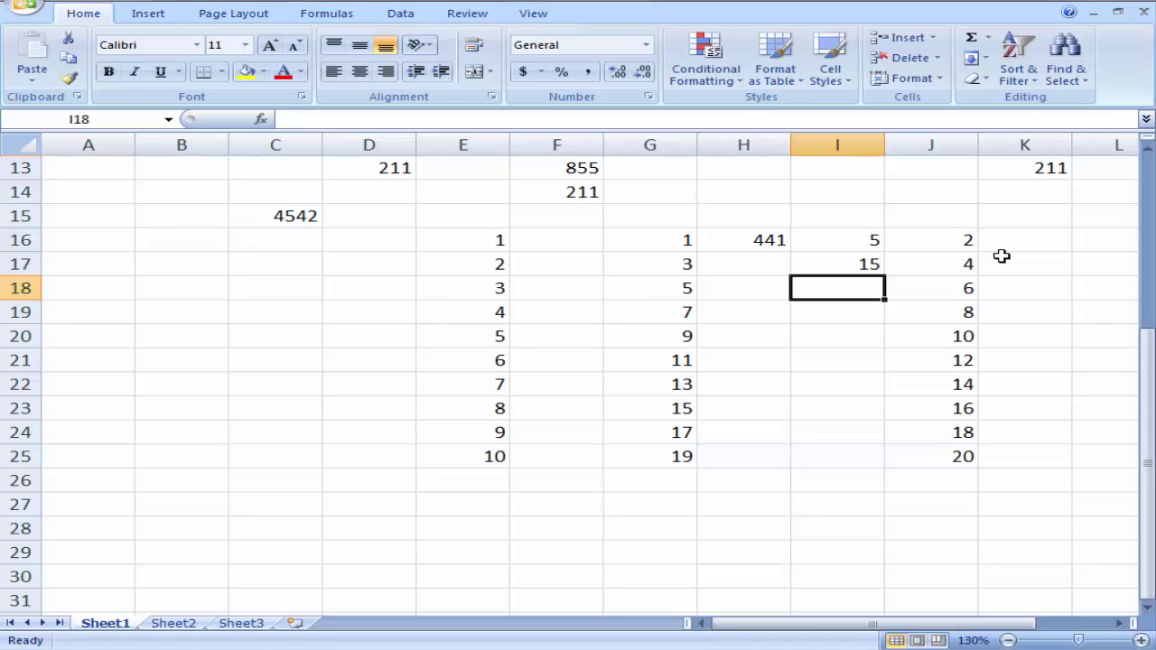
key(Up)
key(Up)
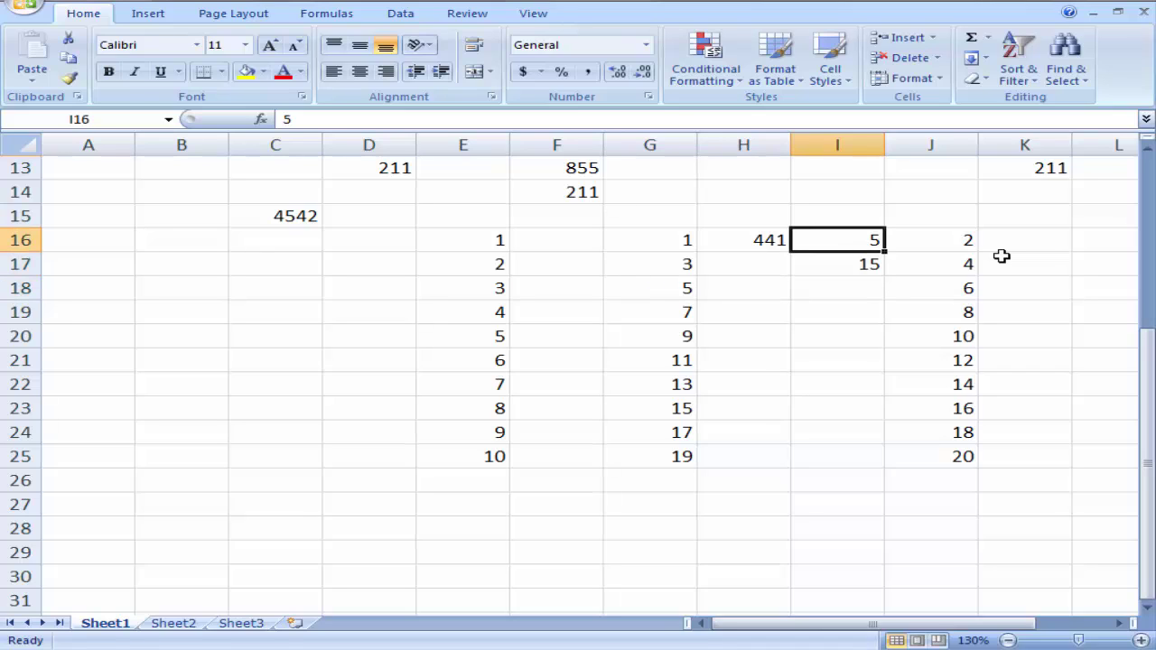
drag(854, 236, 853, 262)
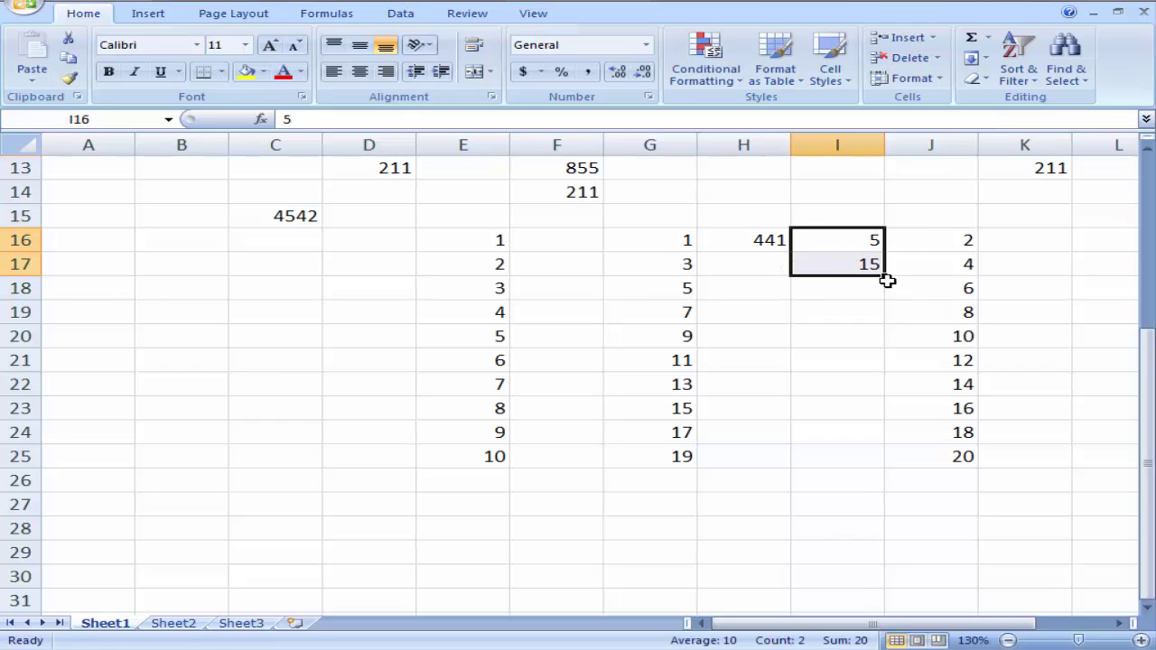
drag(886, 276, 885, 468)
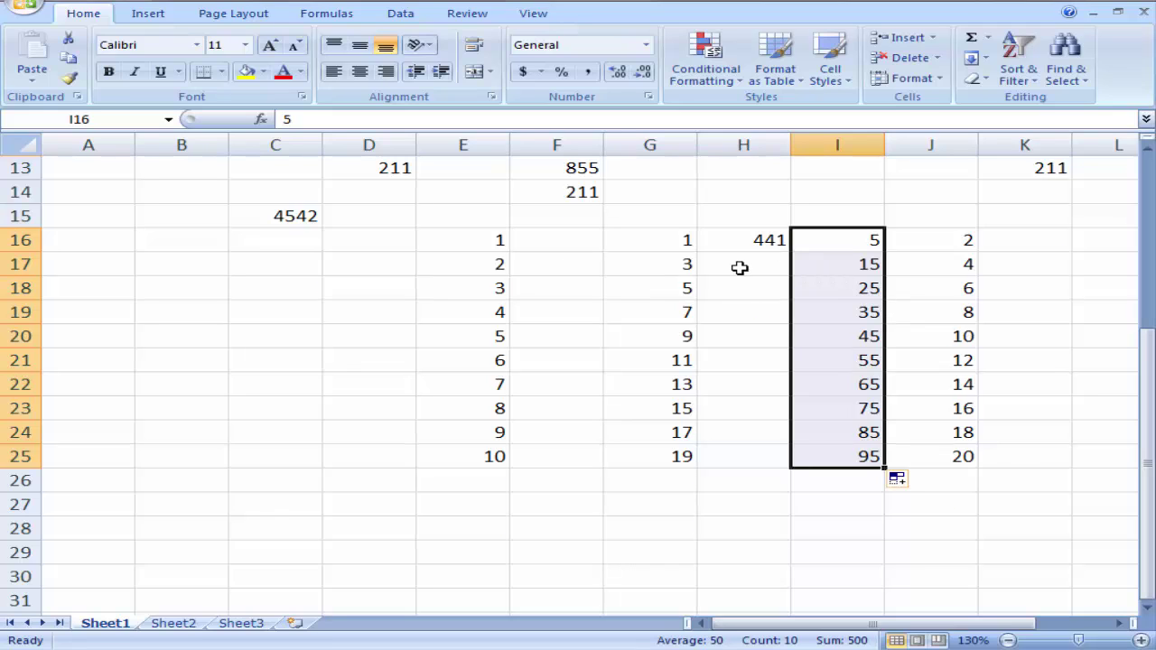
scroll(742, 263, up, 4)
scroll(692, 557, down, 4)
scroll(694, 527, down, 1)
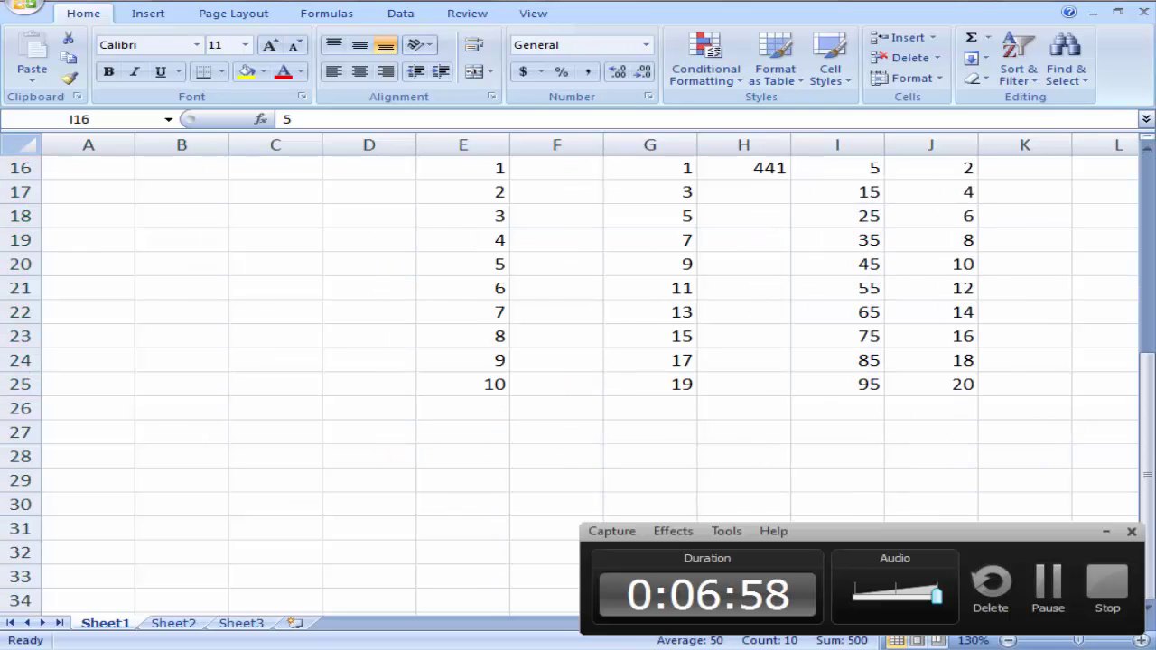
click(586, 512)
scroll(586, 510, up, 1)
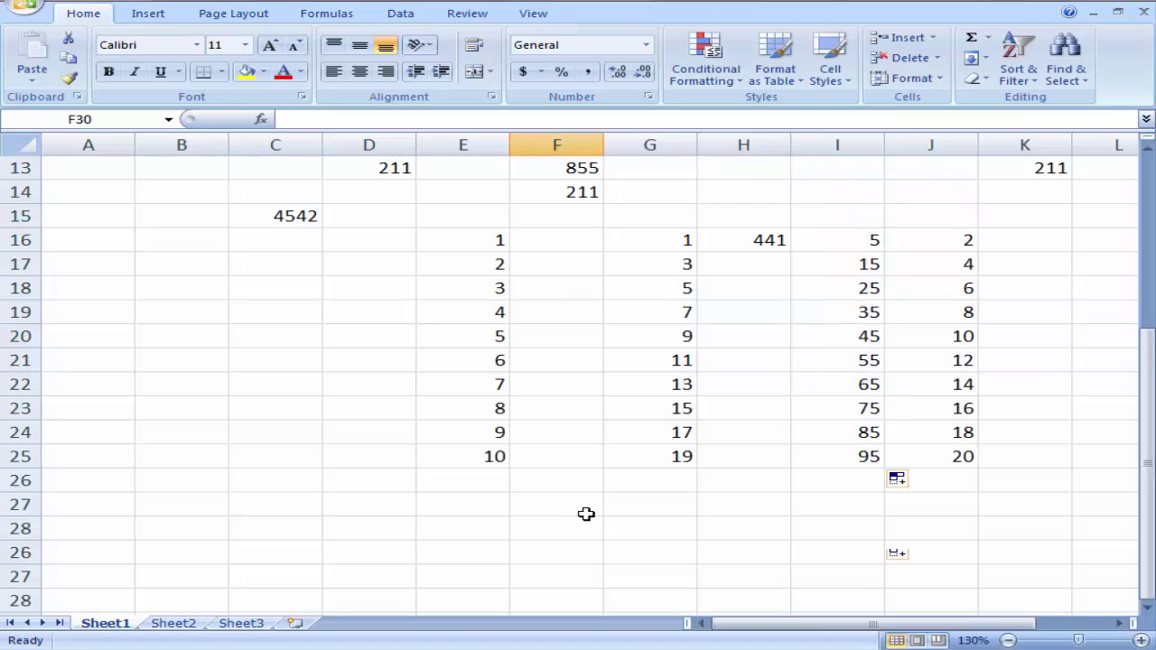
scroll(587, 505, up, 4)
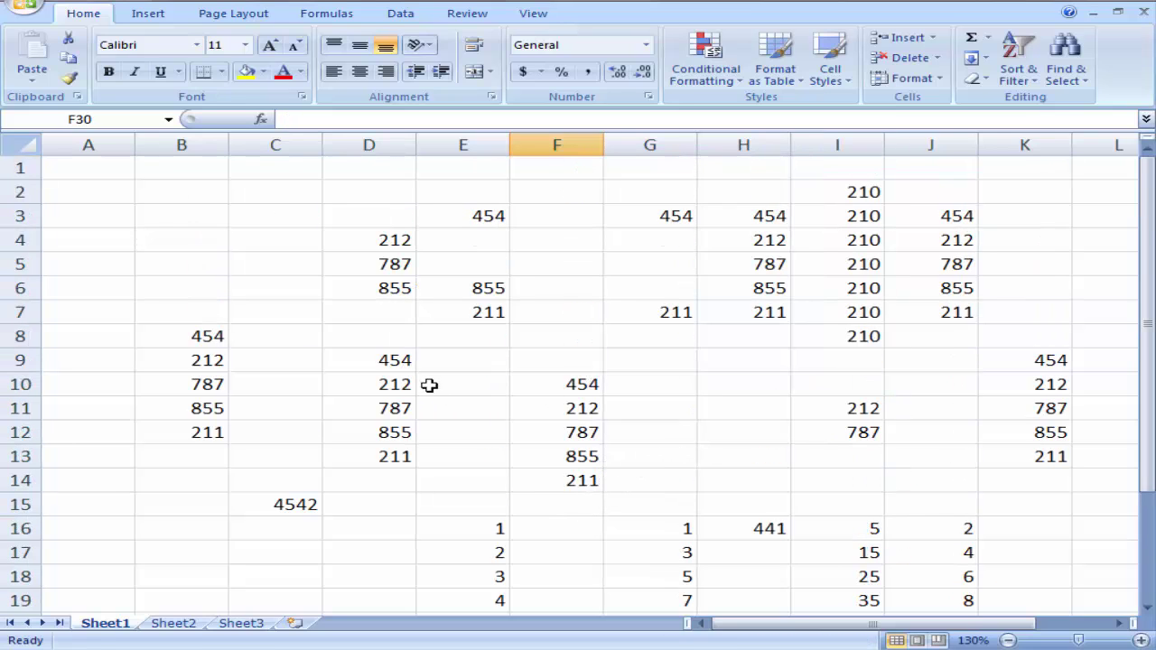
scroll(377, 343, down, 3)
scroll(378, 343, up, 3)
drag(200, 337, 185, 447)
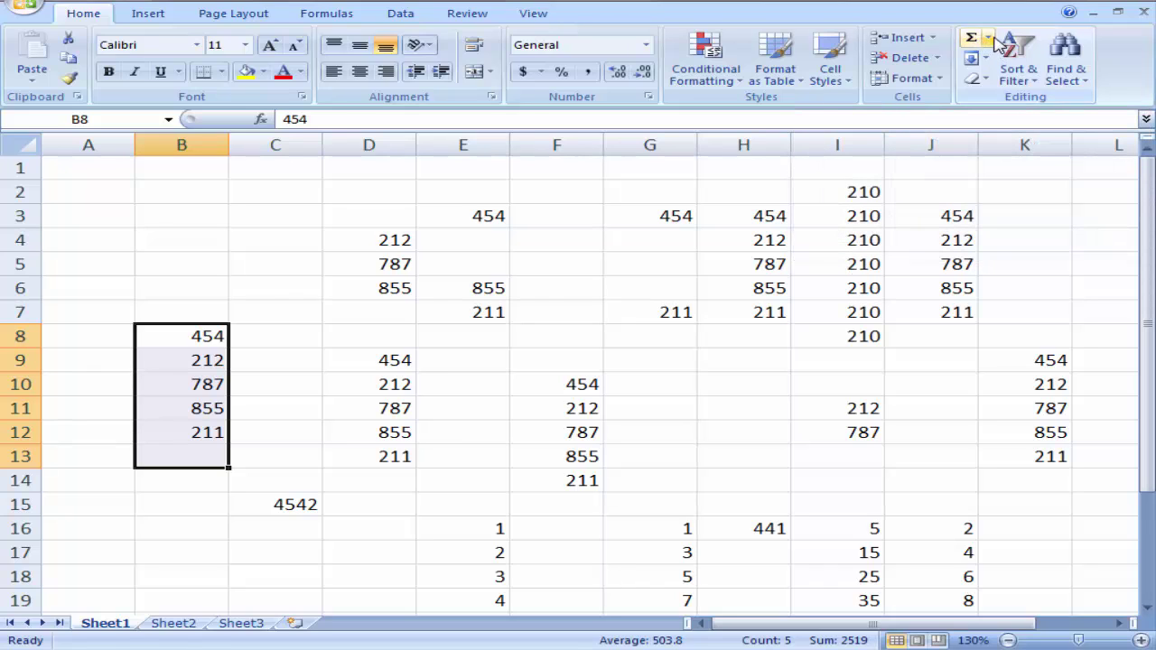
Step: Use AutoSum's Sum to place =SUM(B8:B12) in B13, showing 2519
click(989, 40)
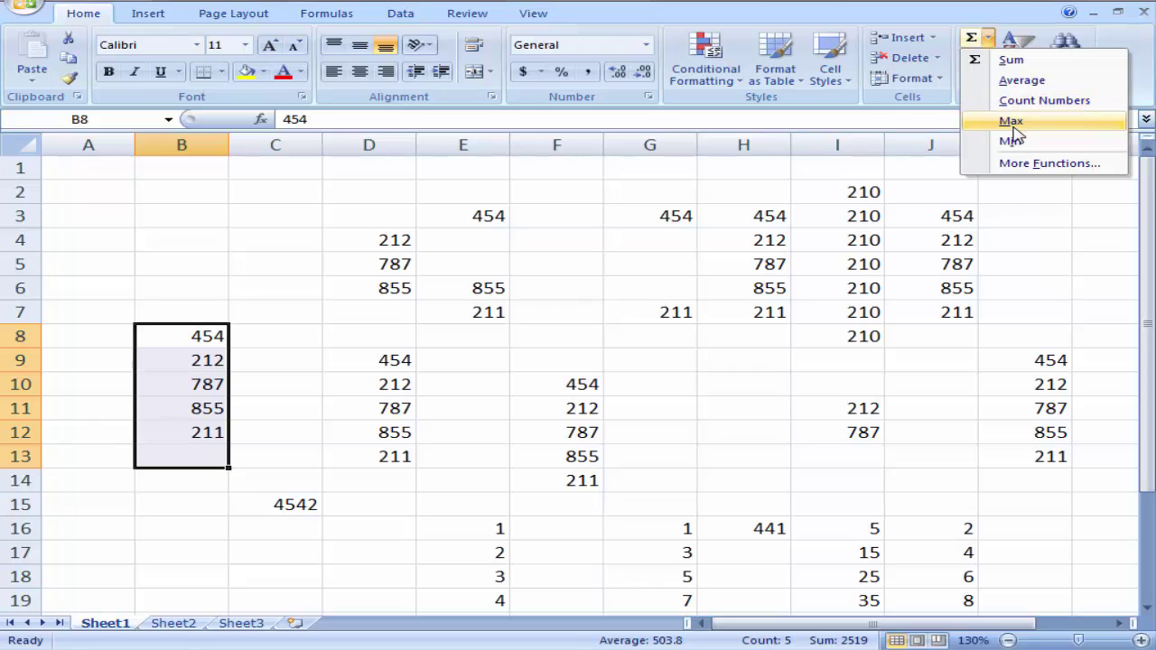
click(1018, 67)
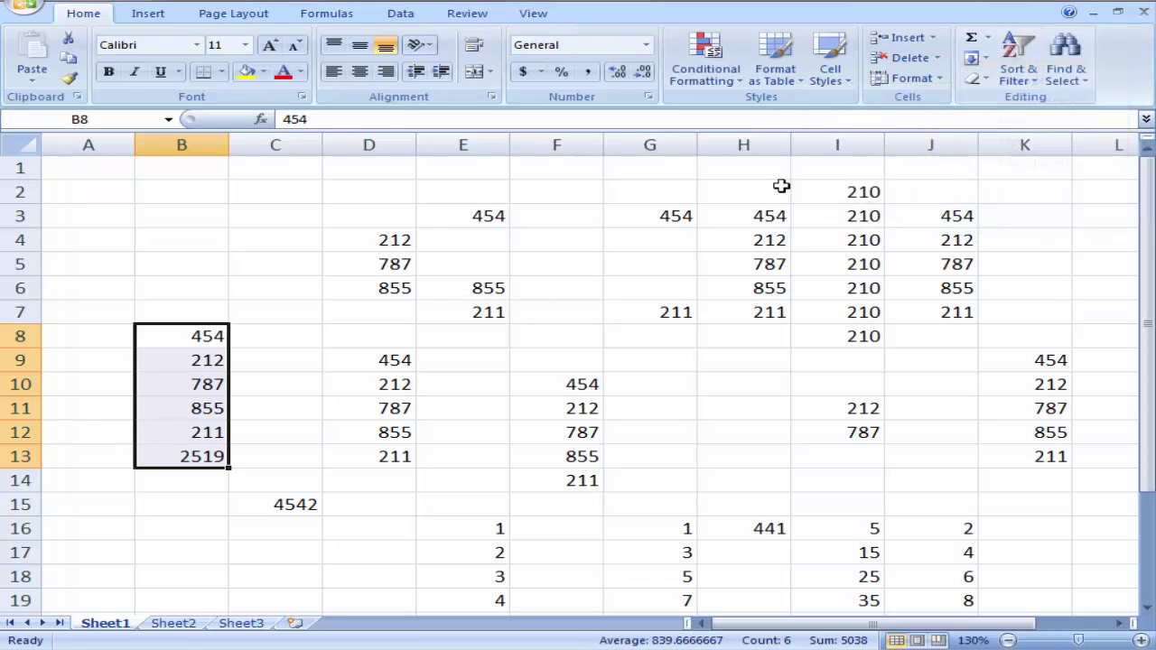
click(190, 456)
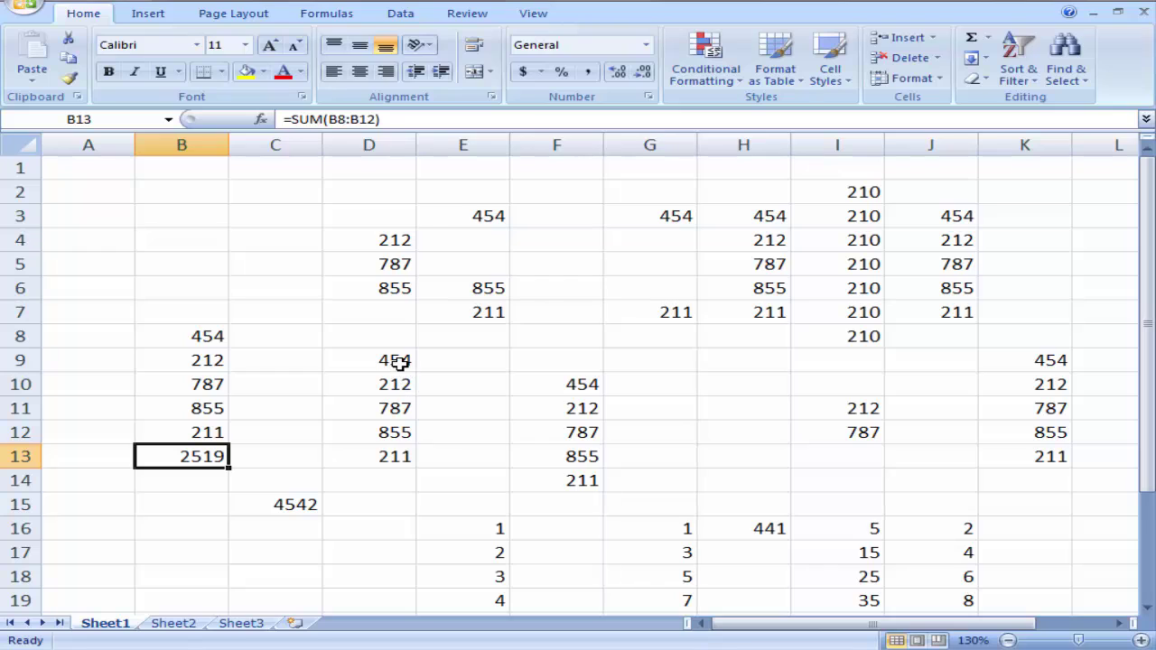
Step: Put the AutoSum average of D9:D13 in D14, showing 503.8
drag(405, 361, 400, 479)
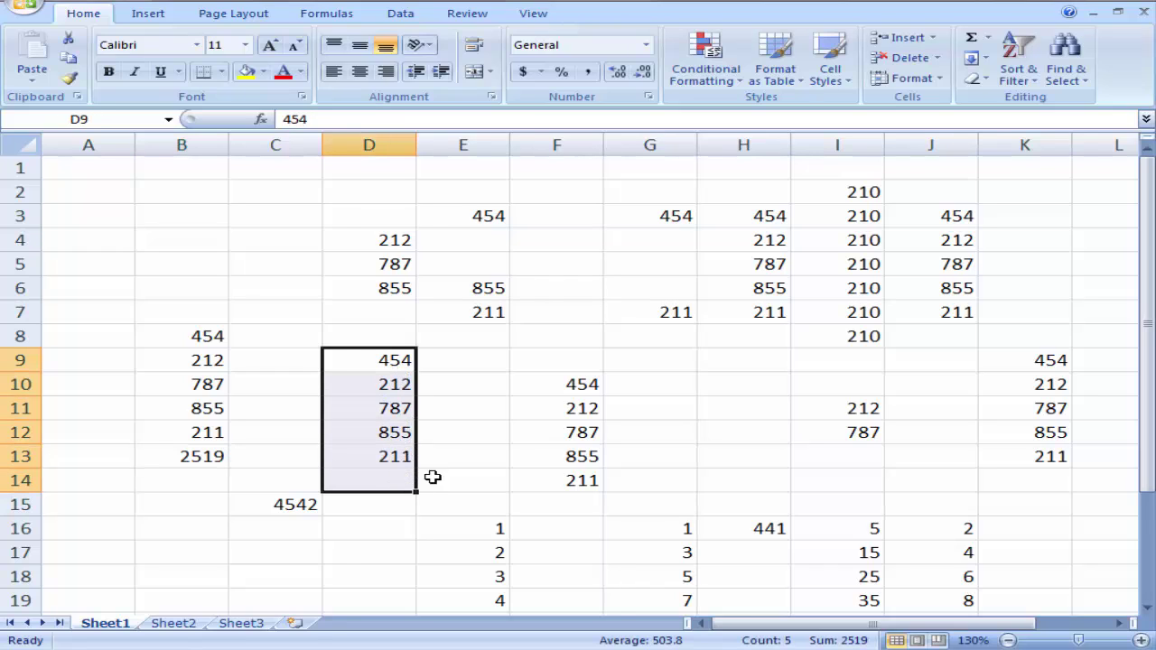
click(991, 41)
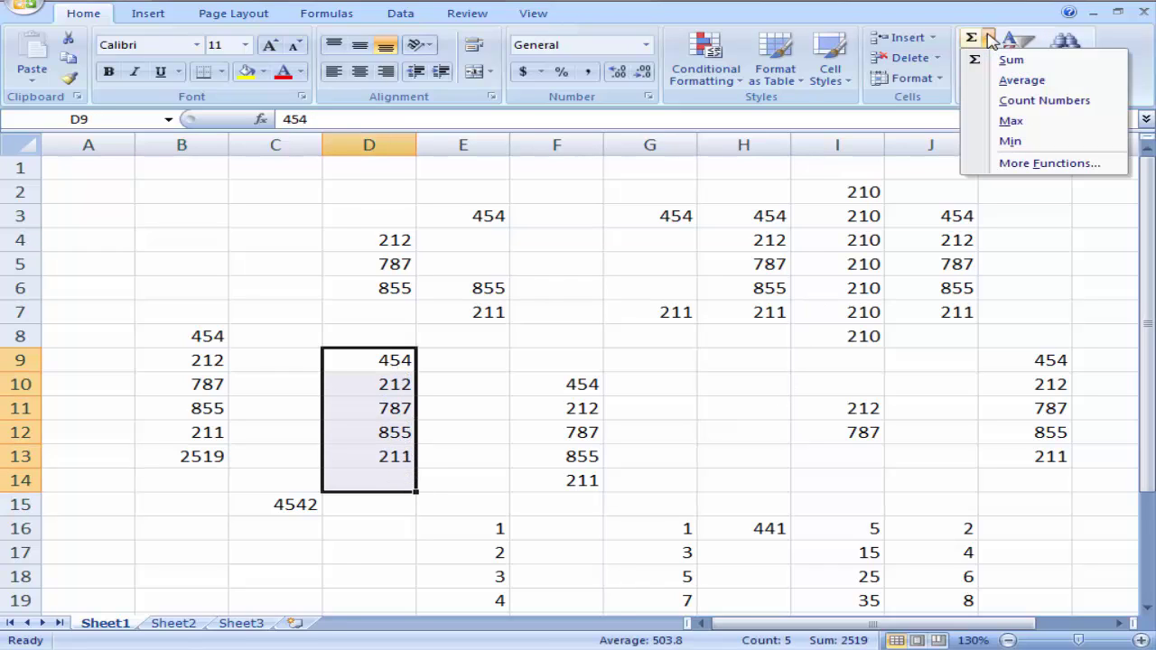
click(1020, 81)
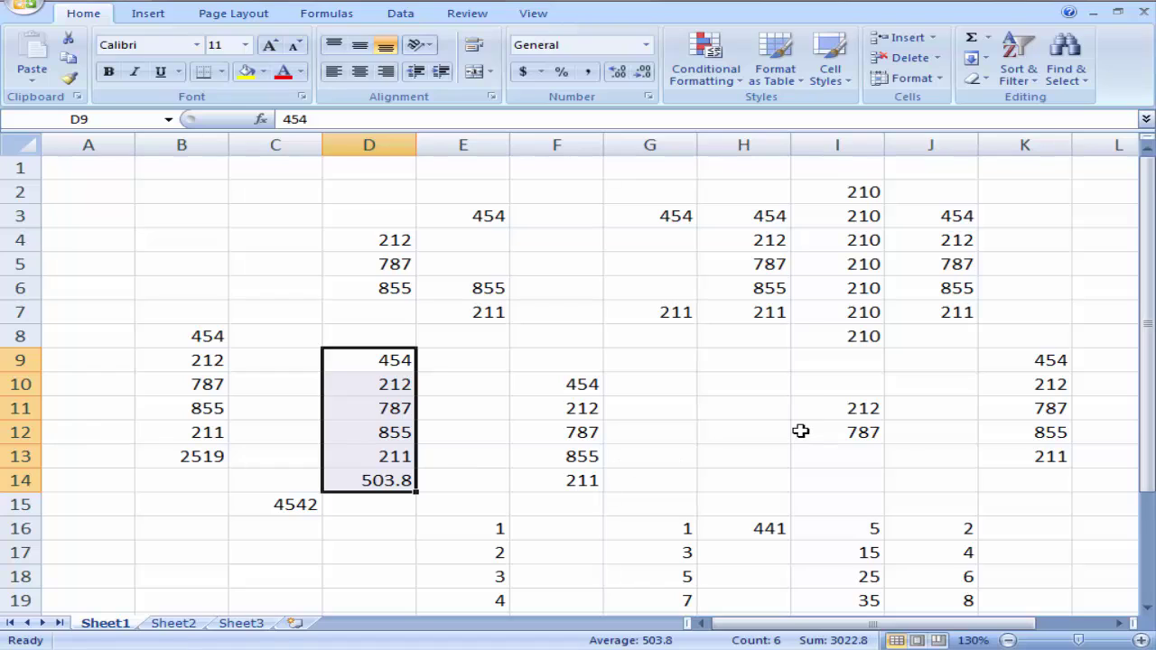
Step: Put =COUNT(H3:H7) in H8 with AutoSum's Count Numbers, returning 5
drag(763, 222, 773, 336)
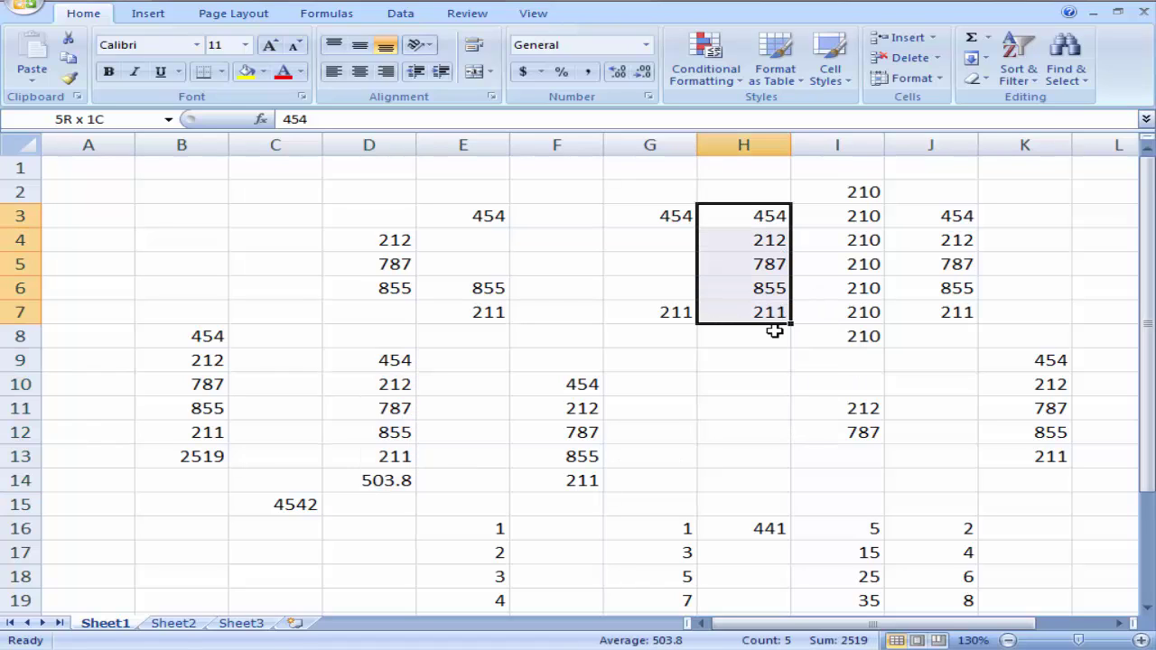
click(989, 37)
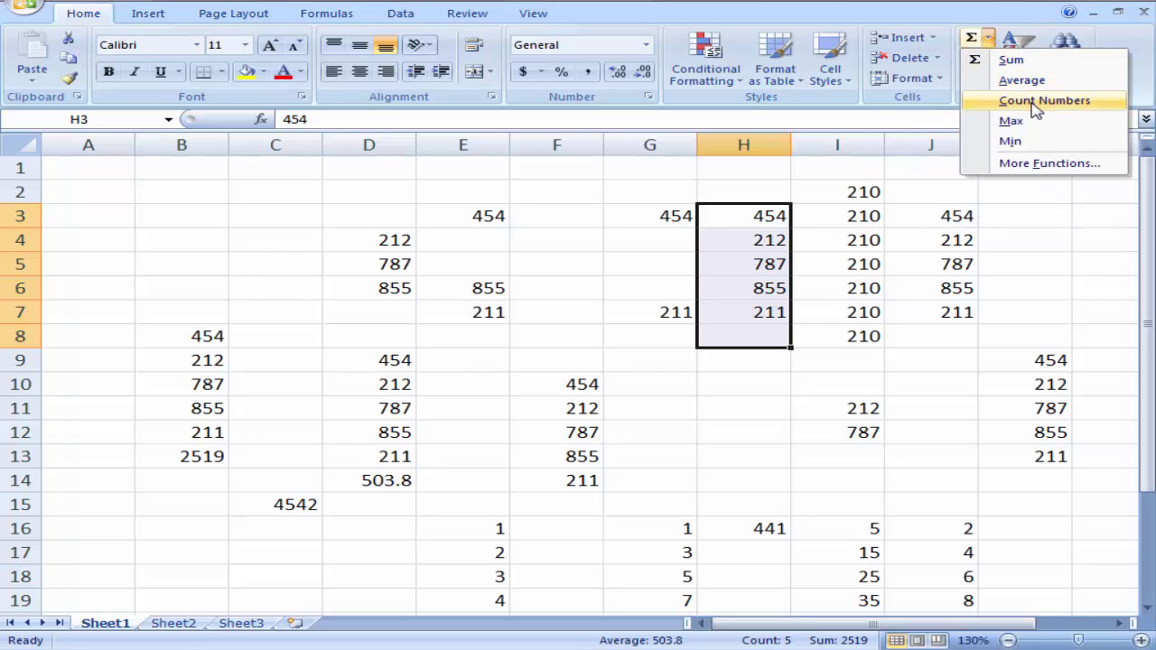
click(1034, 103)
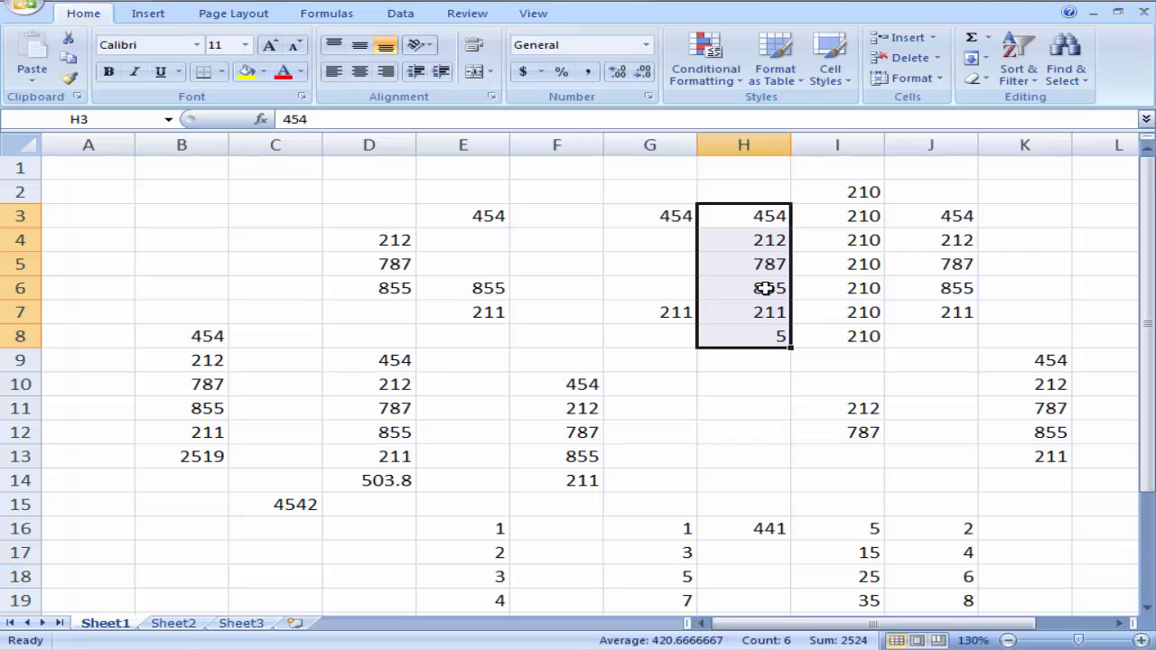
click(774, 339)
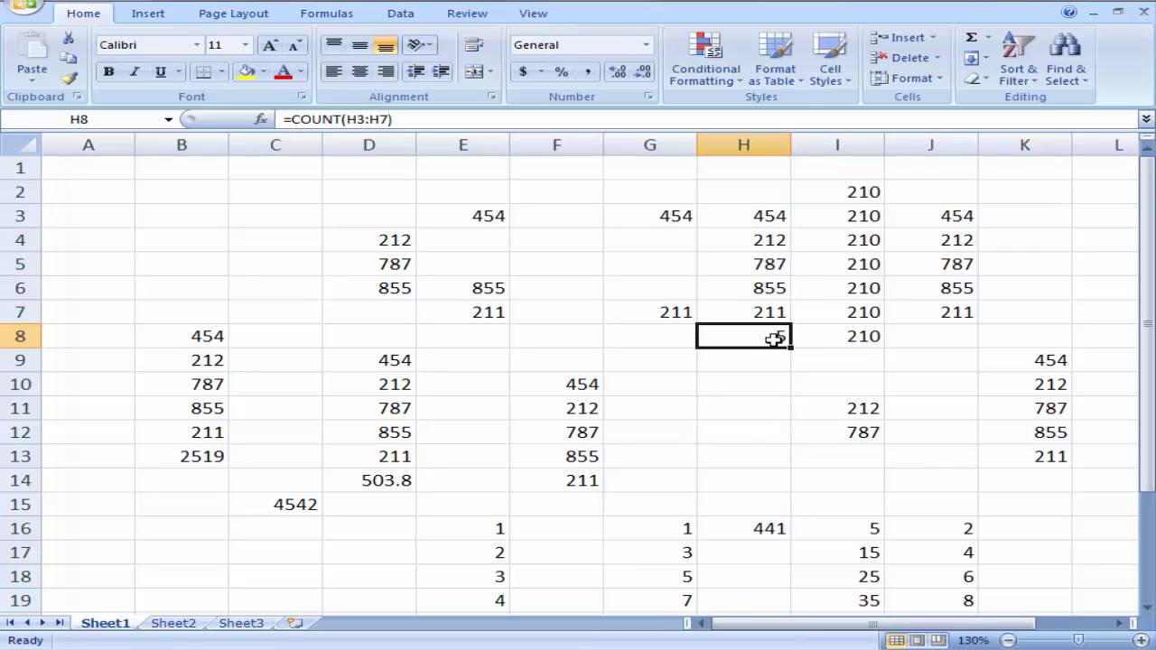
click(989, 41)
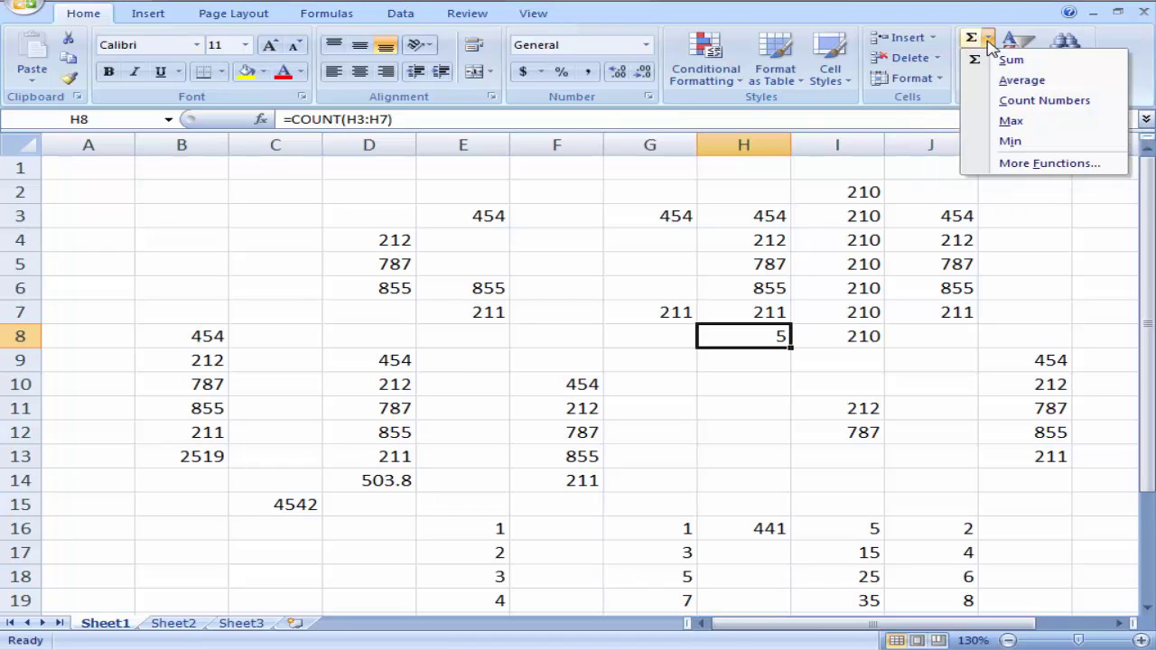
Step: Put the AutoSum maximum of F10:F14 in F15, showing 855
click(585, 384)
drag(584, 383, 587, 505)
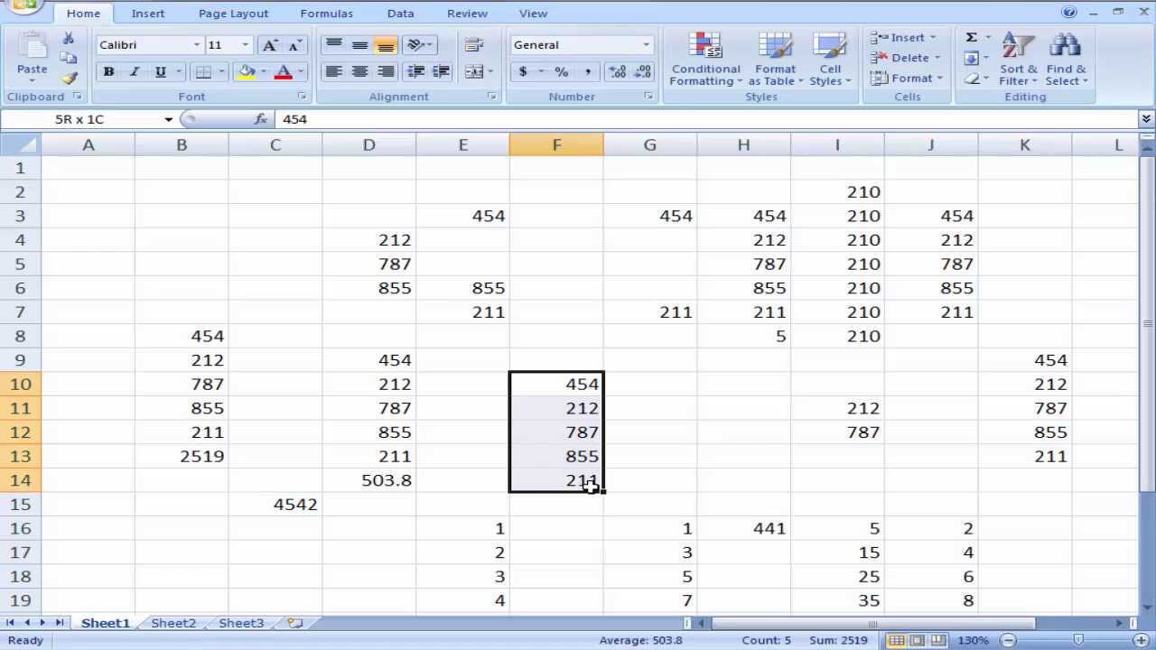
click(989, 38)
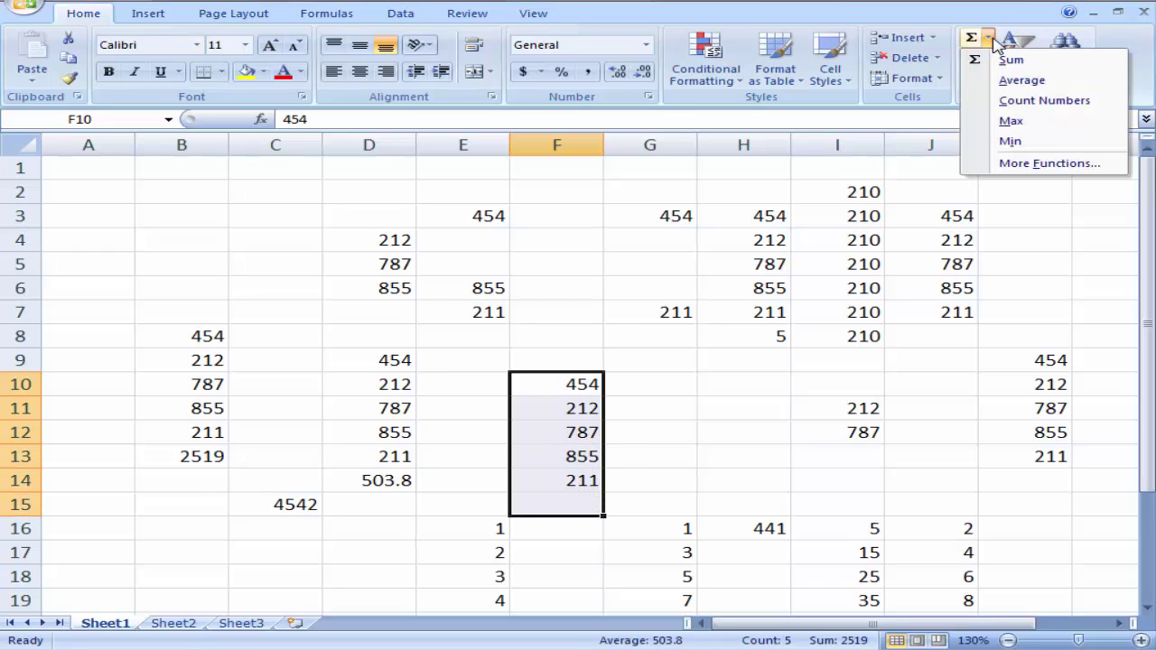
click(1011, 121)
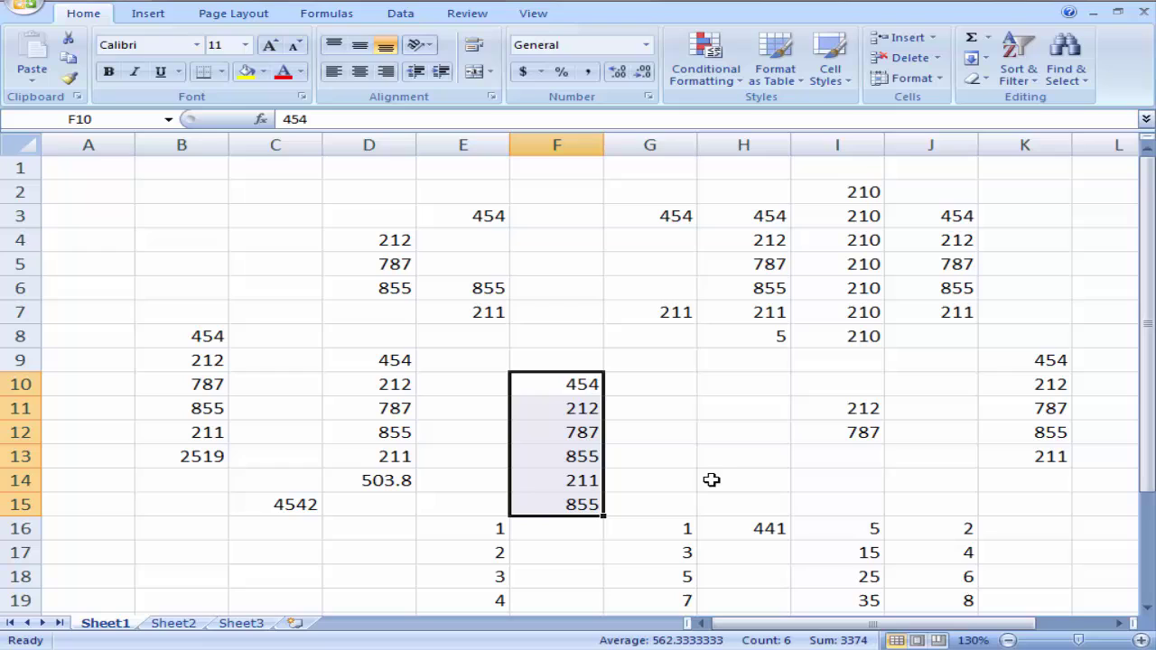
click(585, 505)
Step: Put =MIN(F10:F15) in F16 with AutoSum's Min, returning 211
click(582, 390)
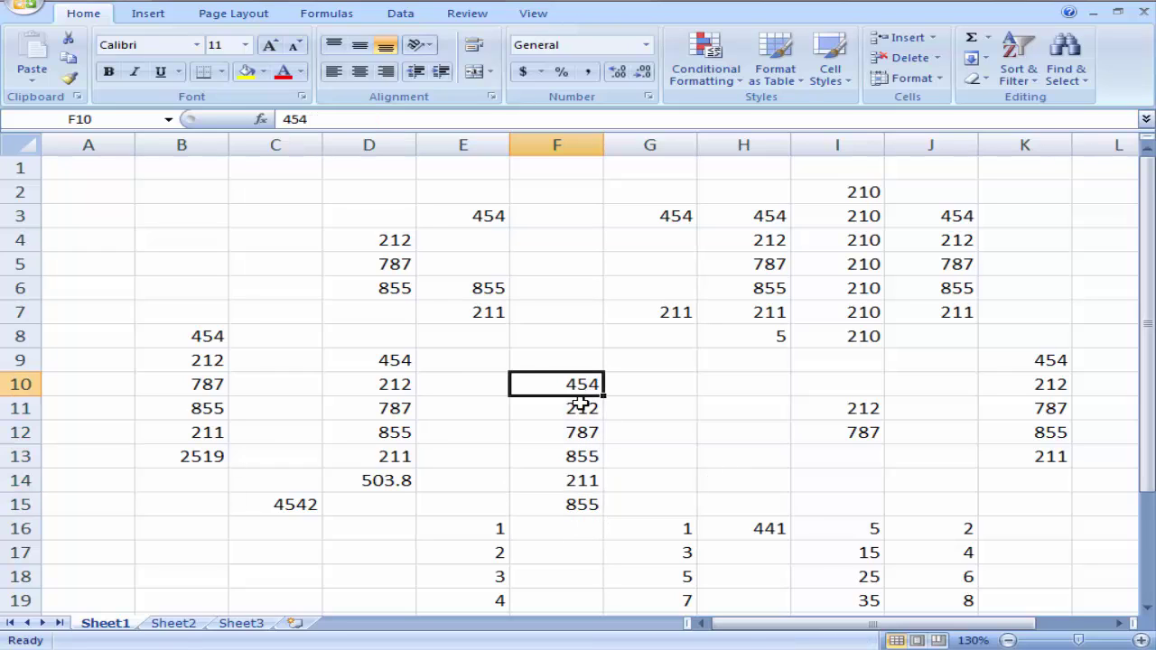
drag(581, 404, 583, 505)
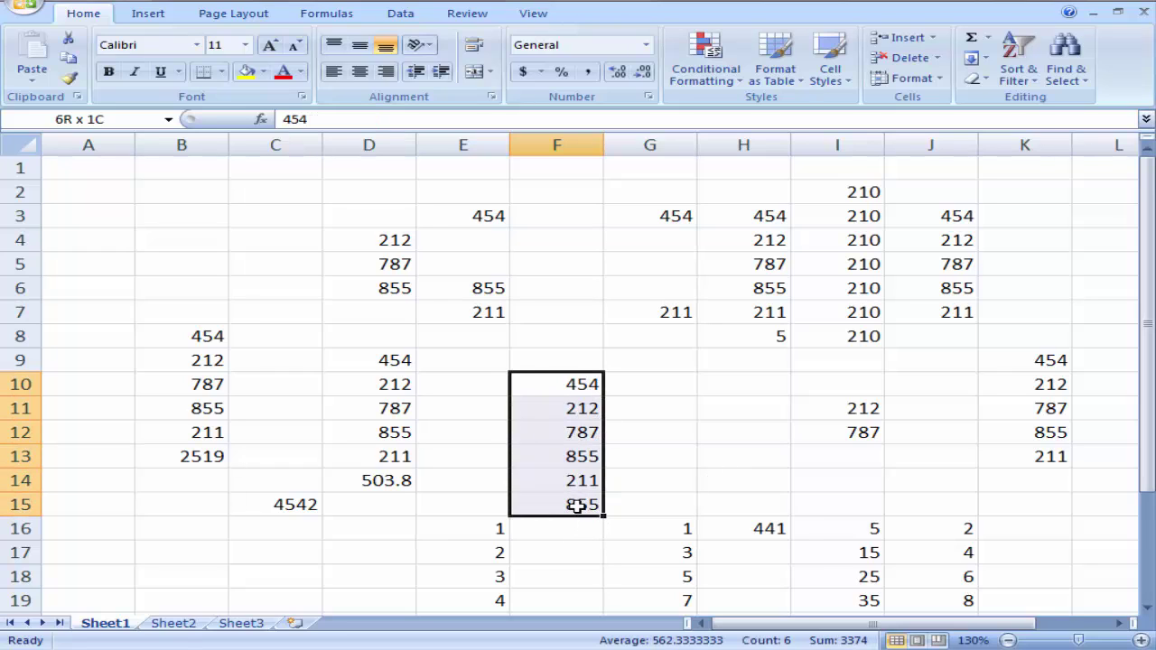
click(989, 38)
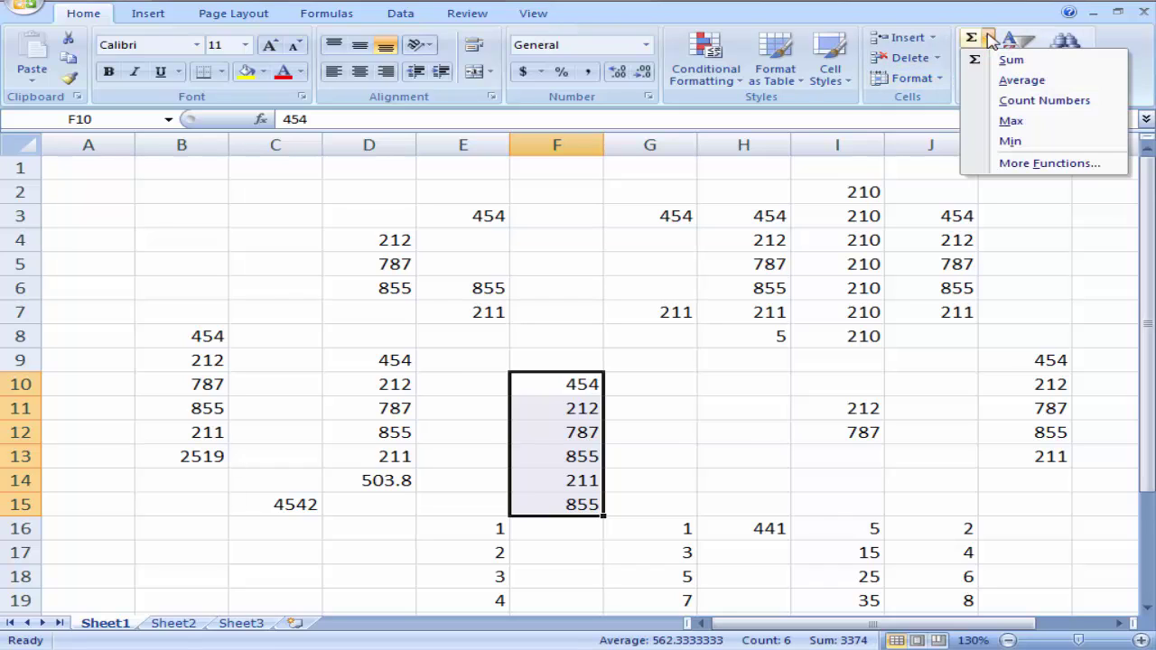
click(1011, 142)
click(567, 510)
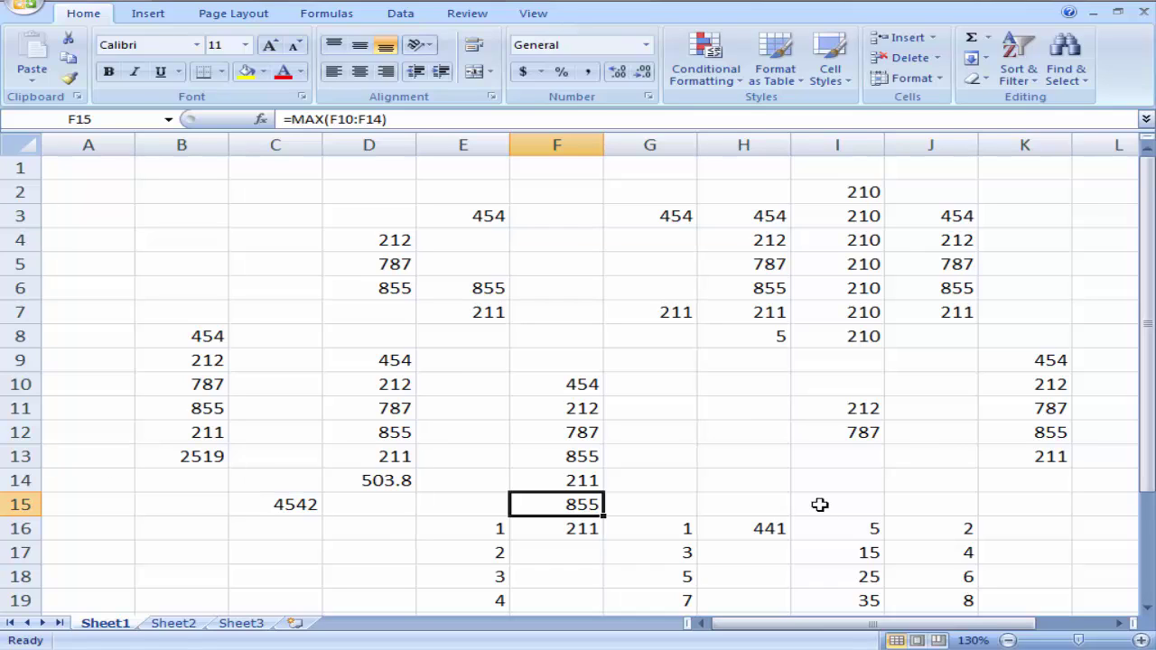
click(577, 531)
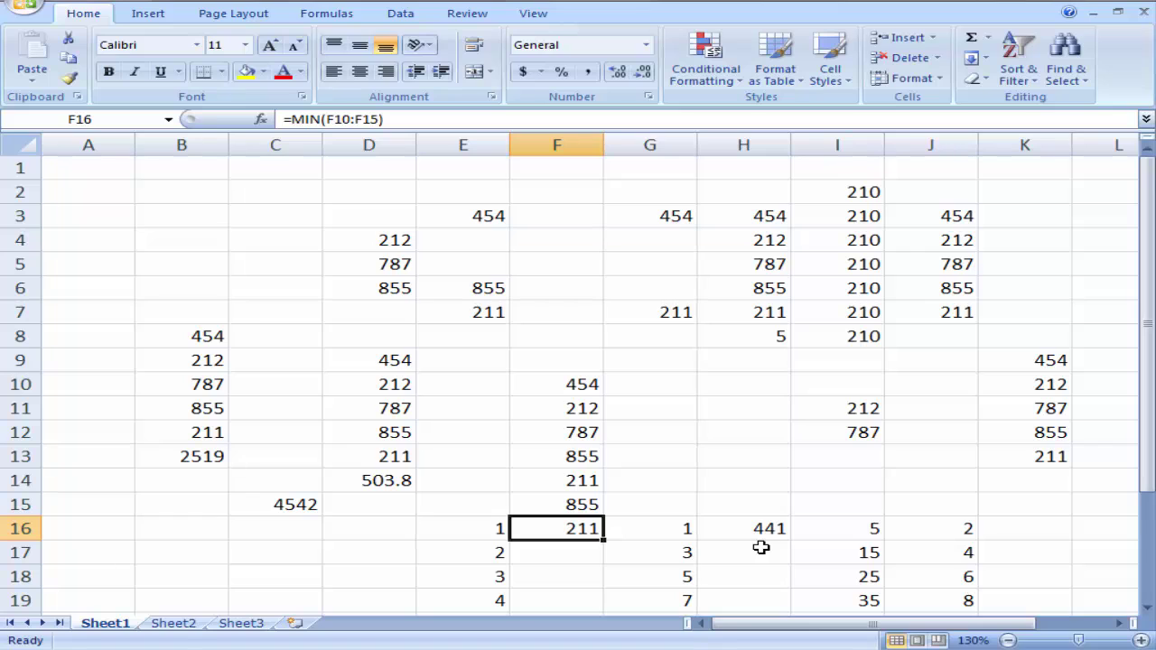
key(F2)
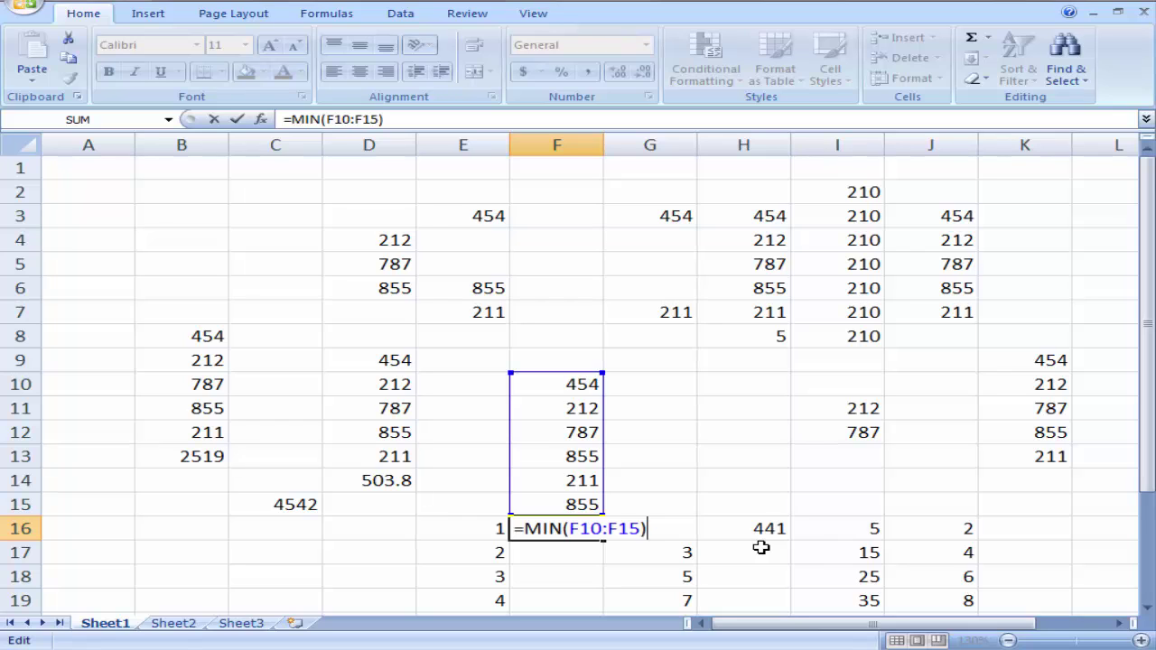
key(Return)
key(Up)
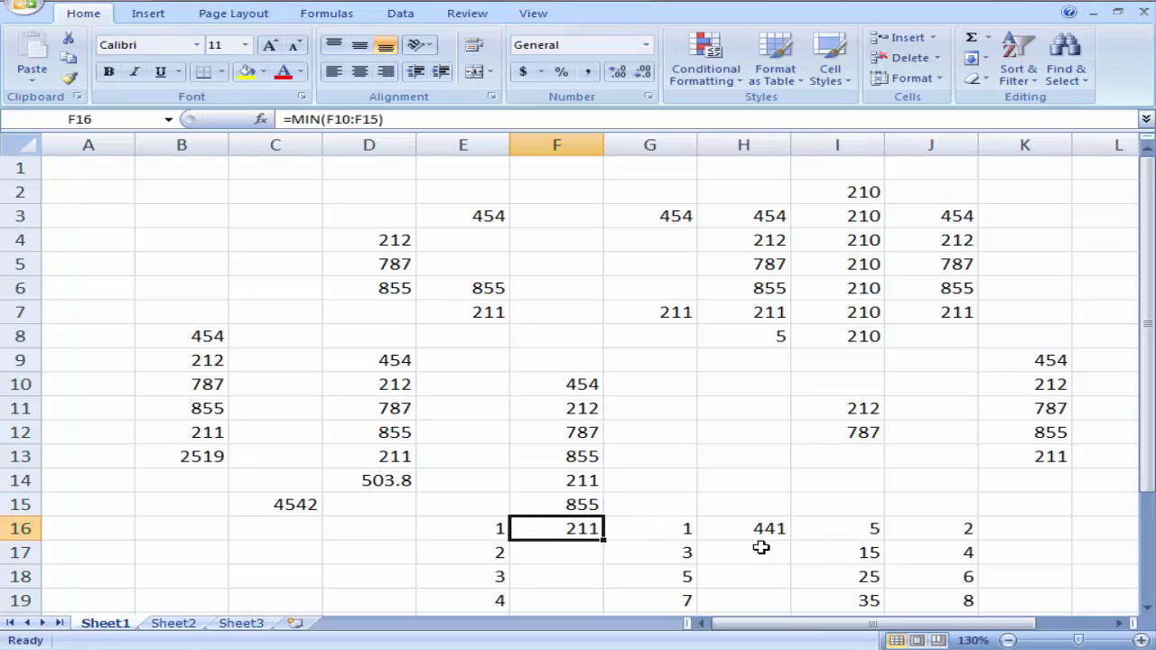
key(Up)
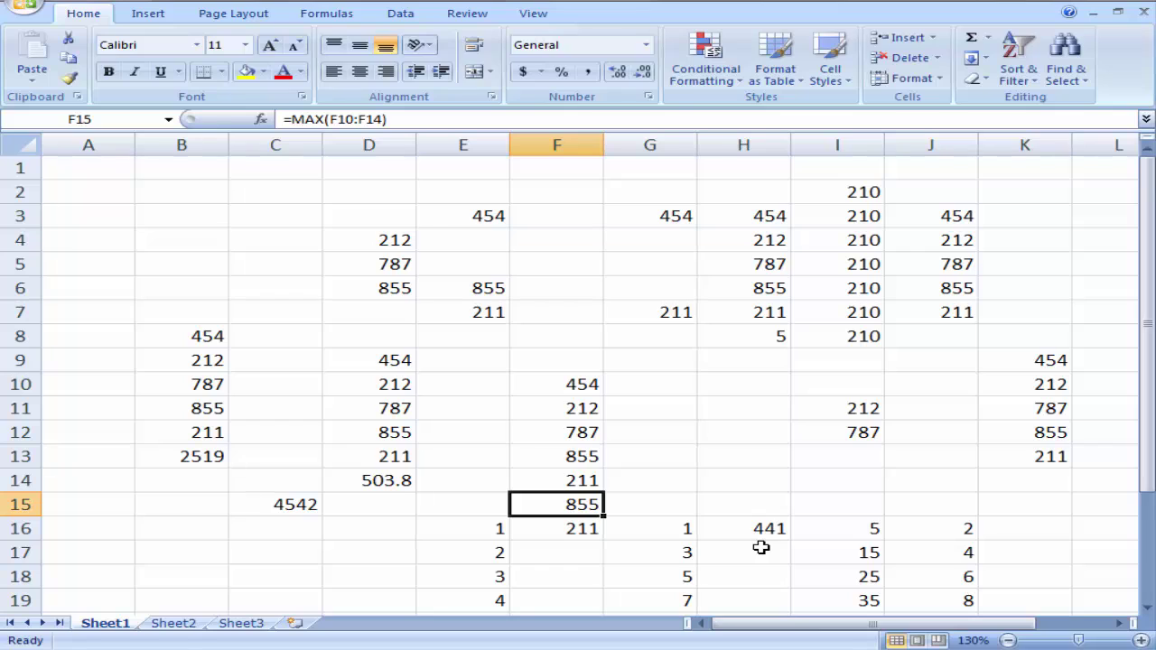
key(F2)
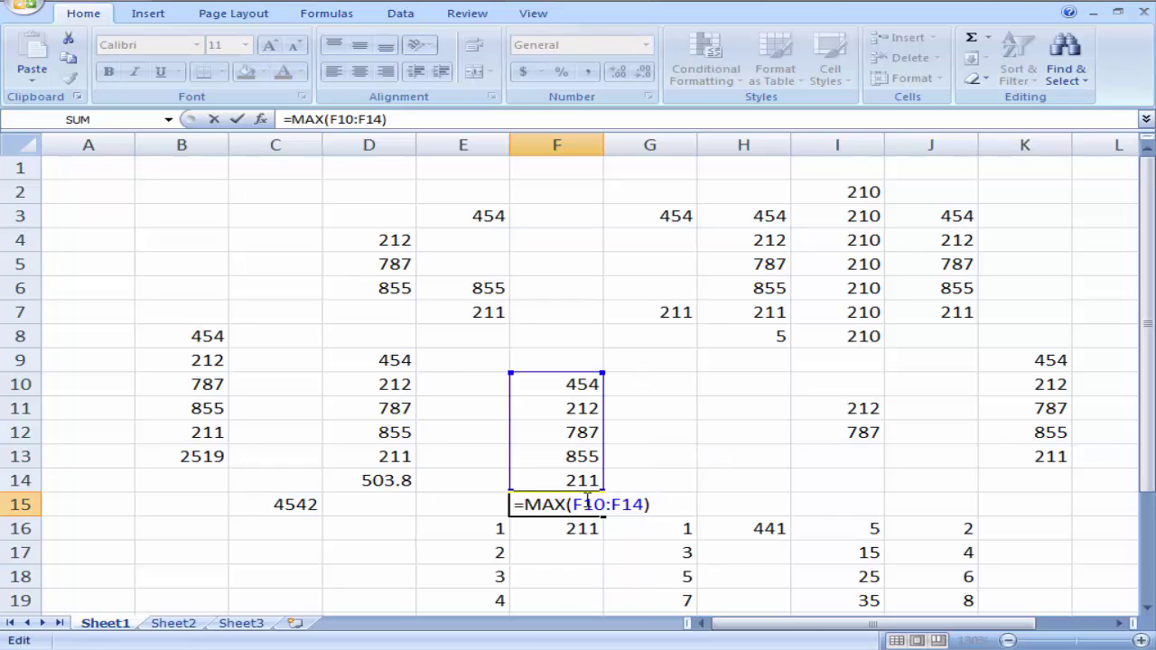
key(Return)
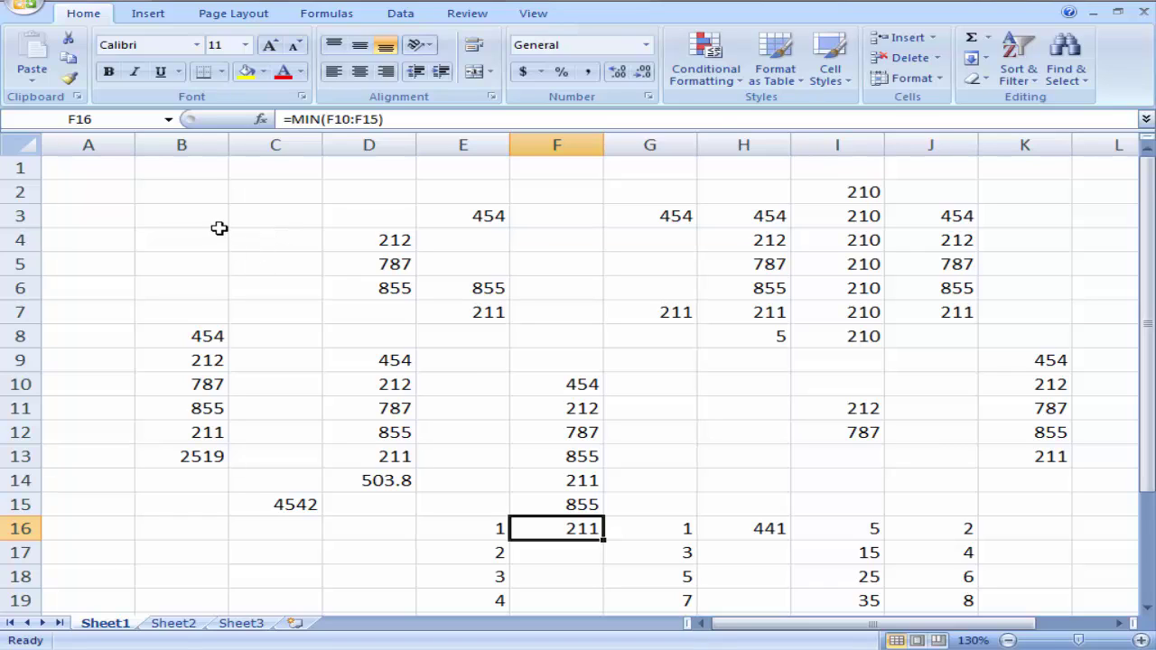
Step: Type 255 into B3 and 200 into C3 on row 3
click(182, 219)
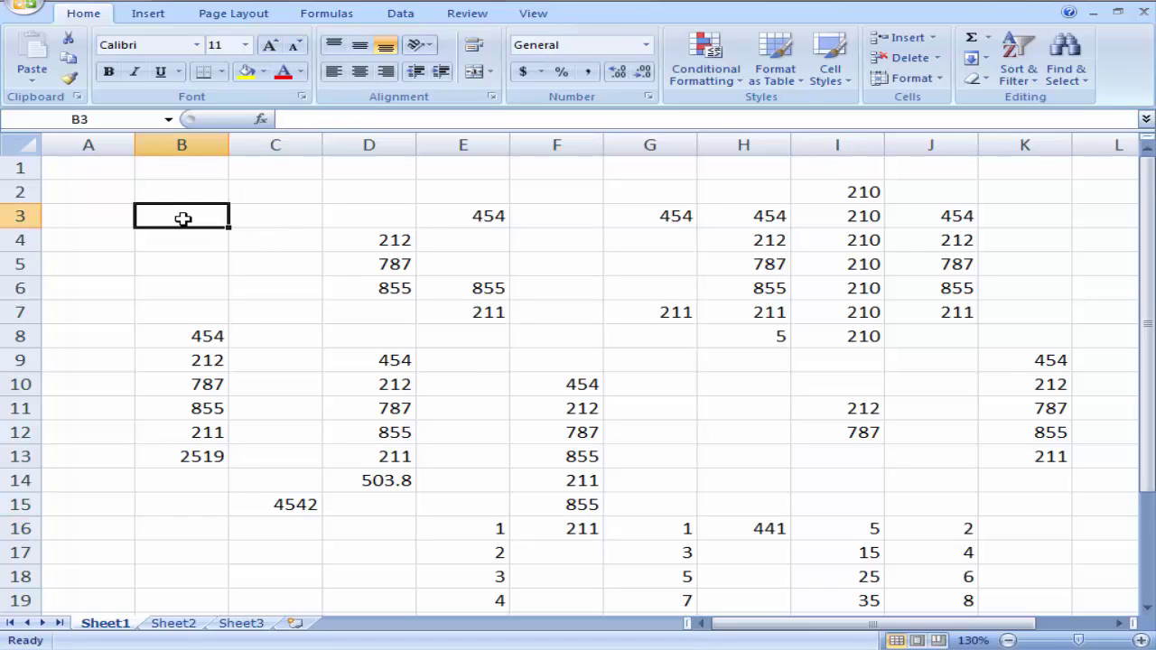
text(2552)
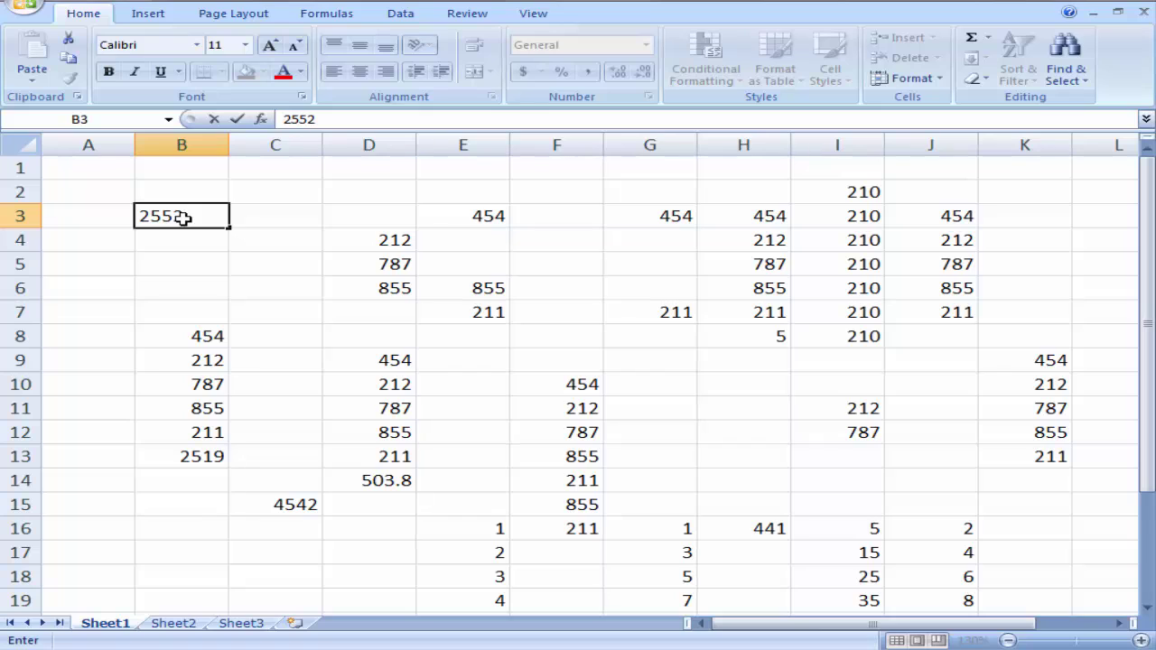
key(Tab)
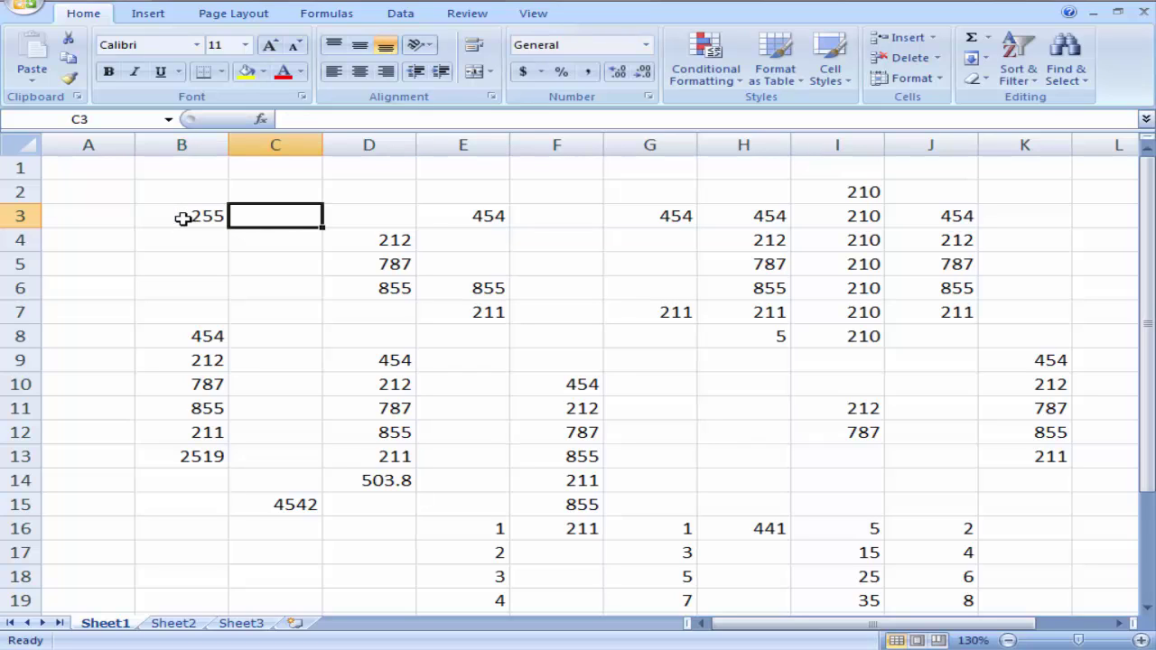
text(200)
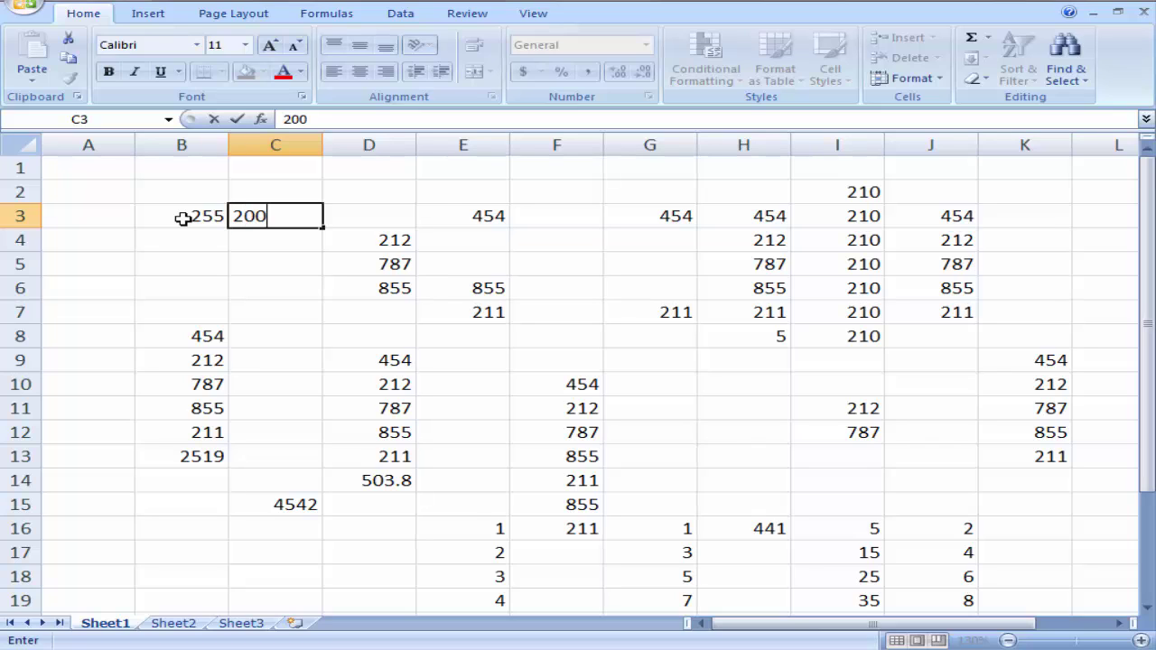
key(Return)
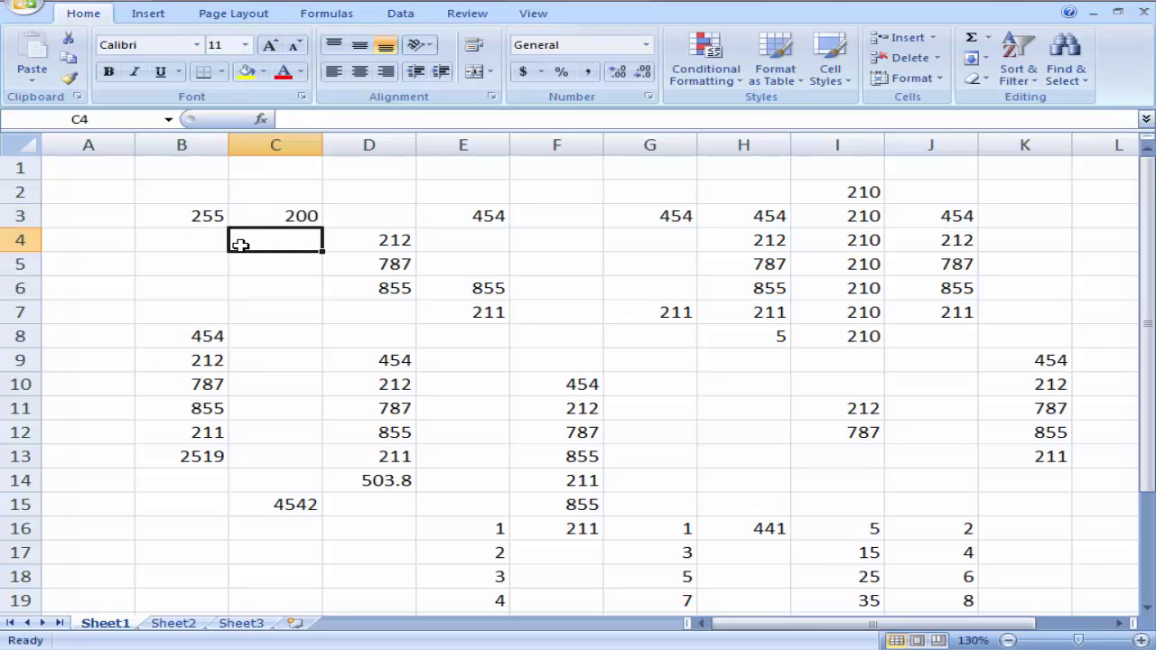
click(371, 211)
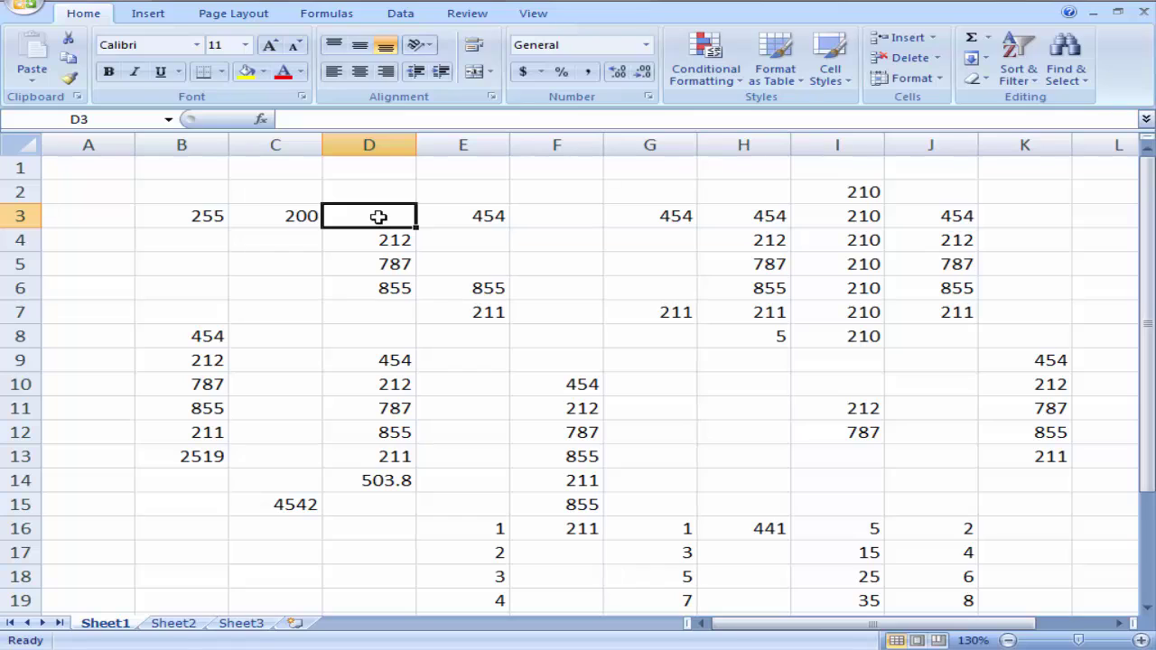
Step: Enter the formula =B3-C3 in D3
text(=)
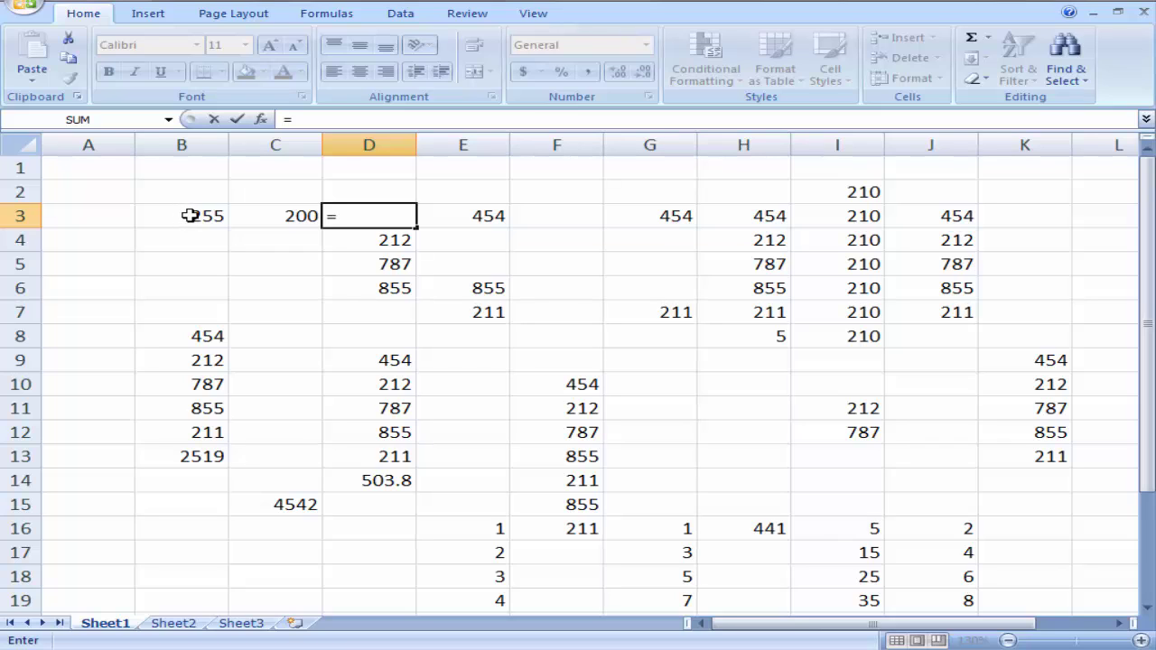
text(b3)
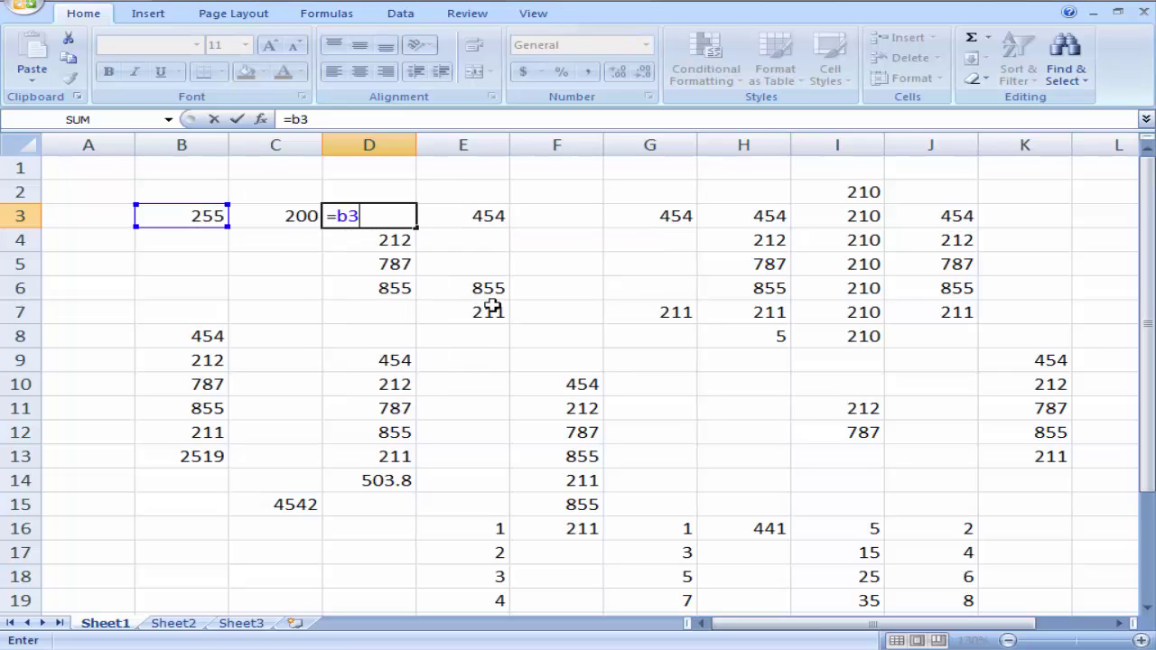
text(-)
text(c)
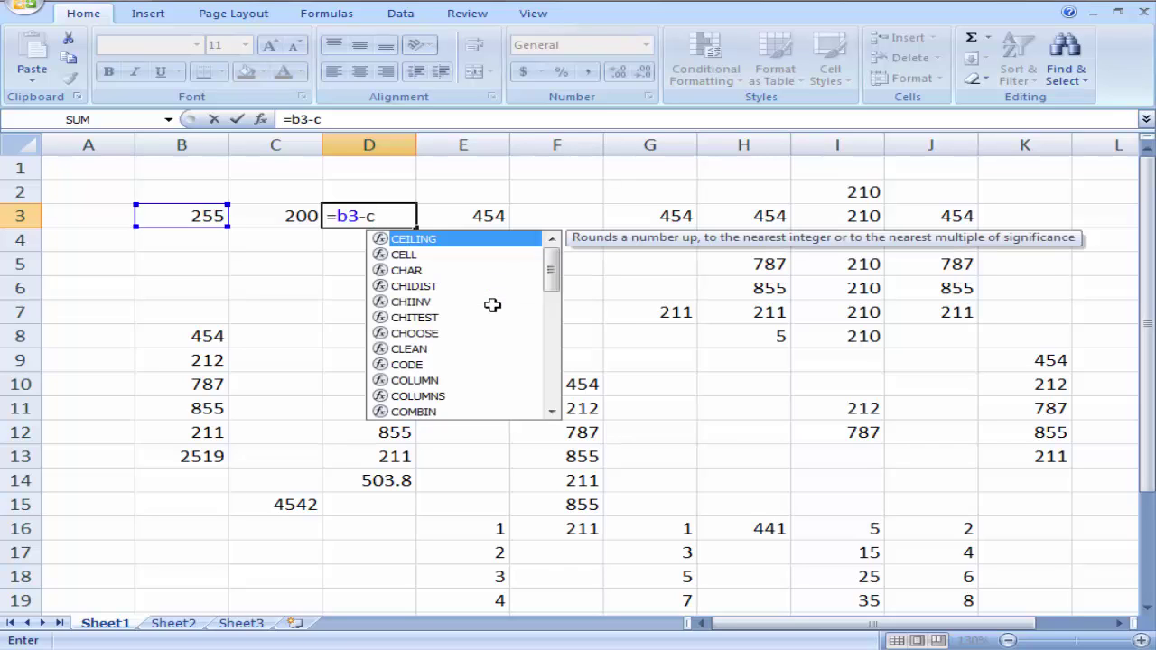
text(3)
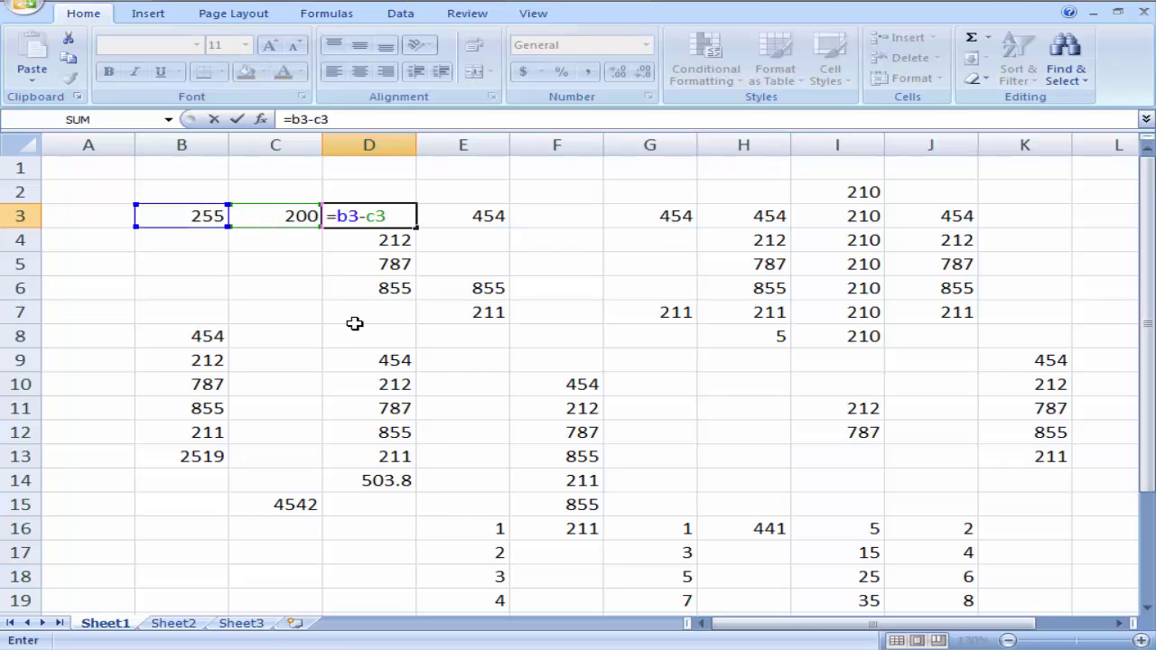
key(Return)
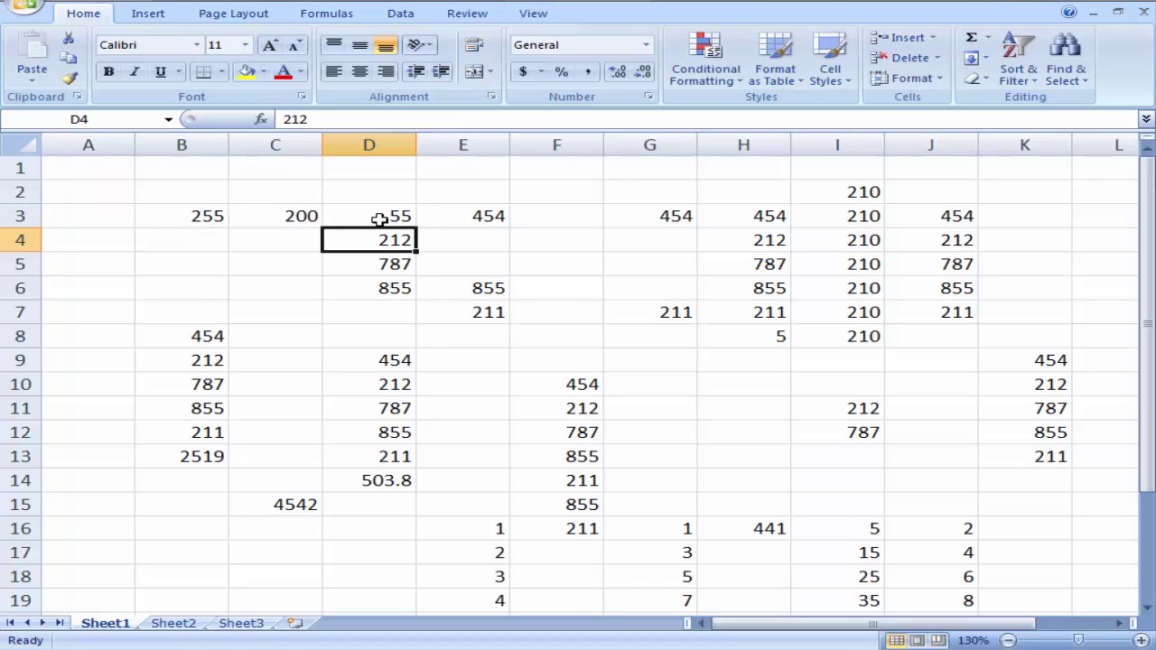
Step: Change B3 to 300 so D3 recalculates to 100, then select B3:D3
click(209, 217)
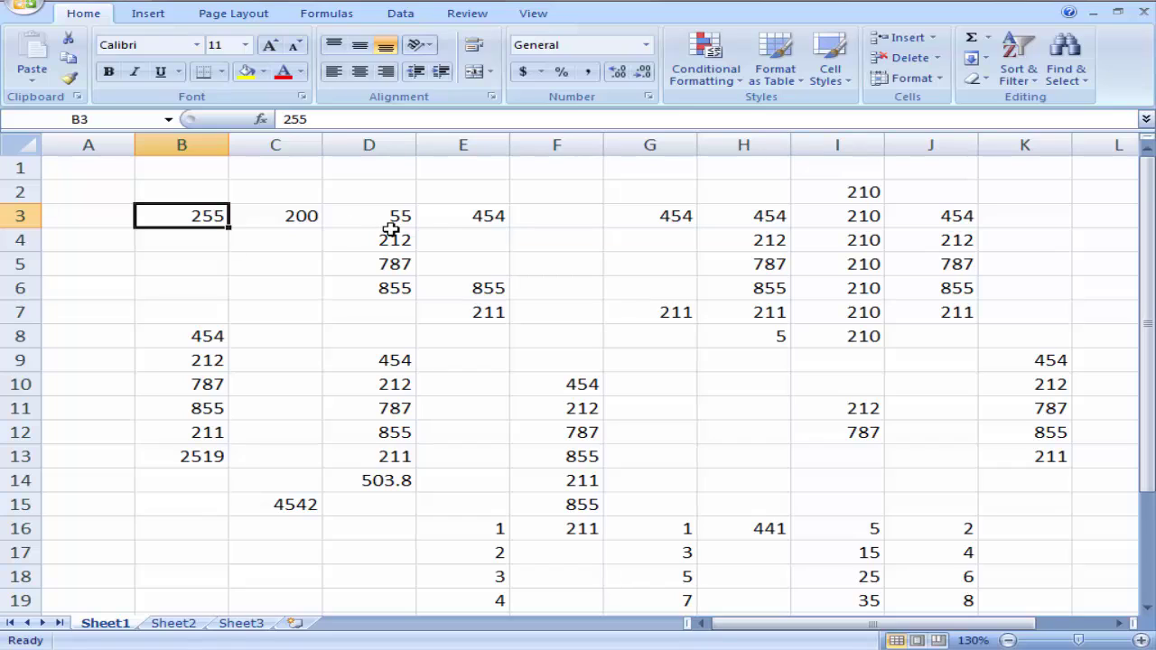
text(3)
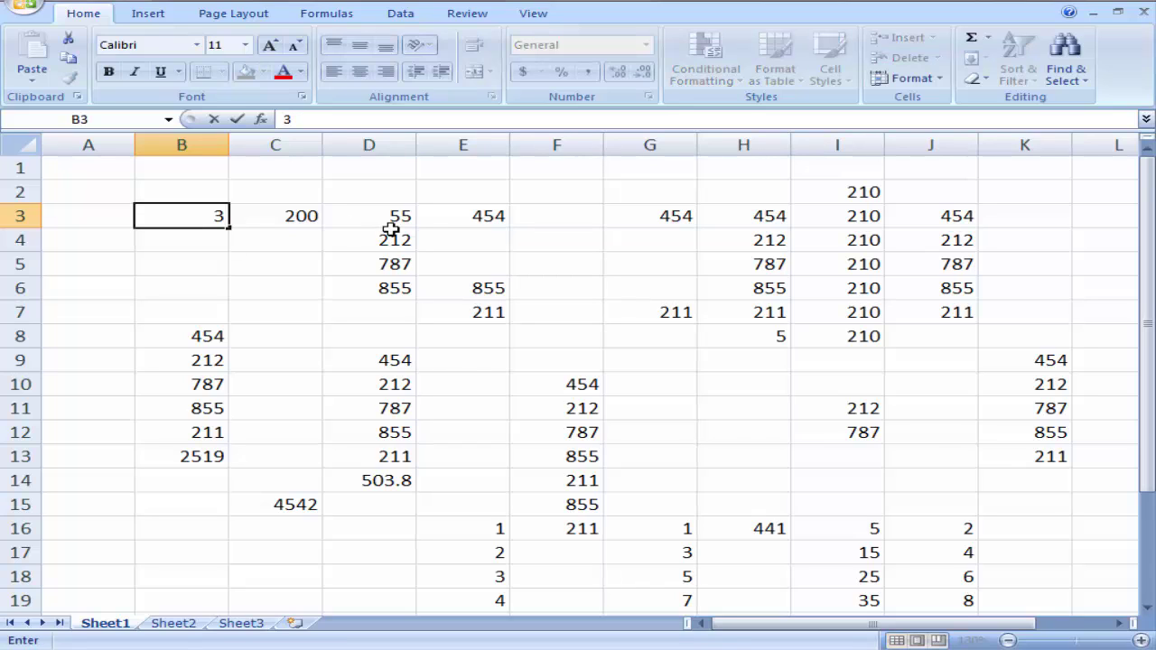
text(00)
key(Return)
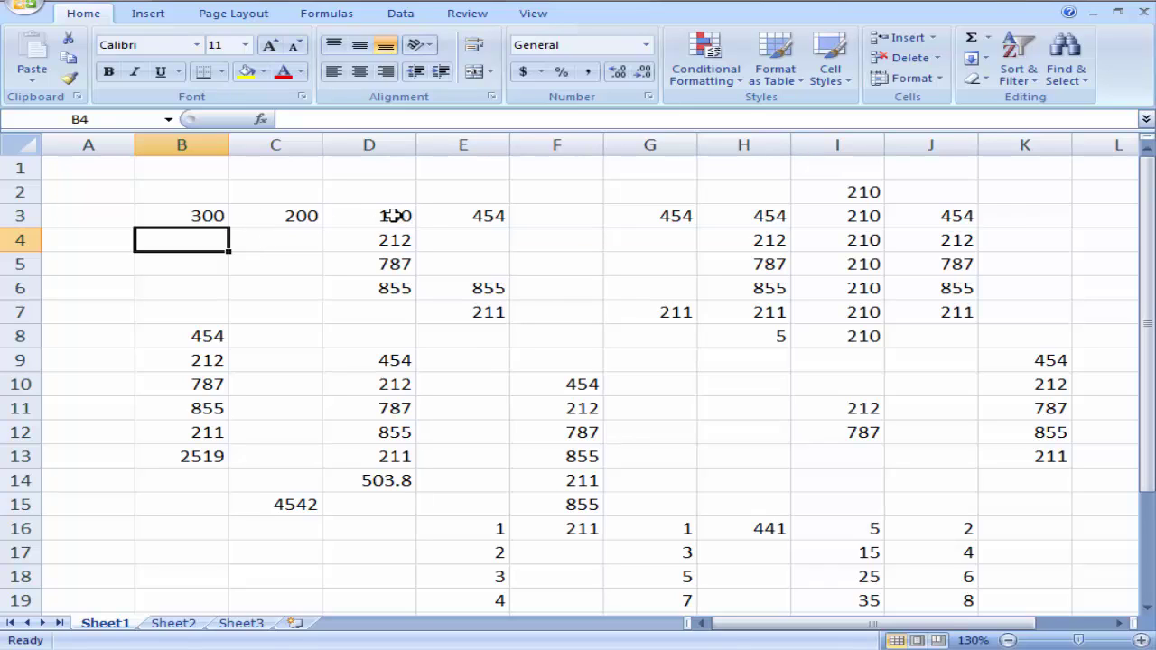
click(395, 216)
click(464, 240)
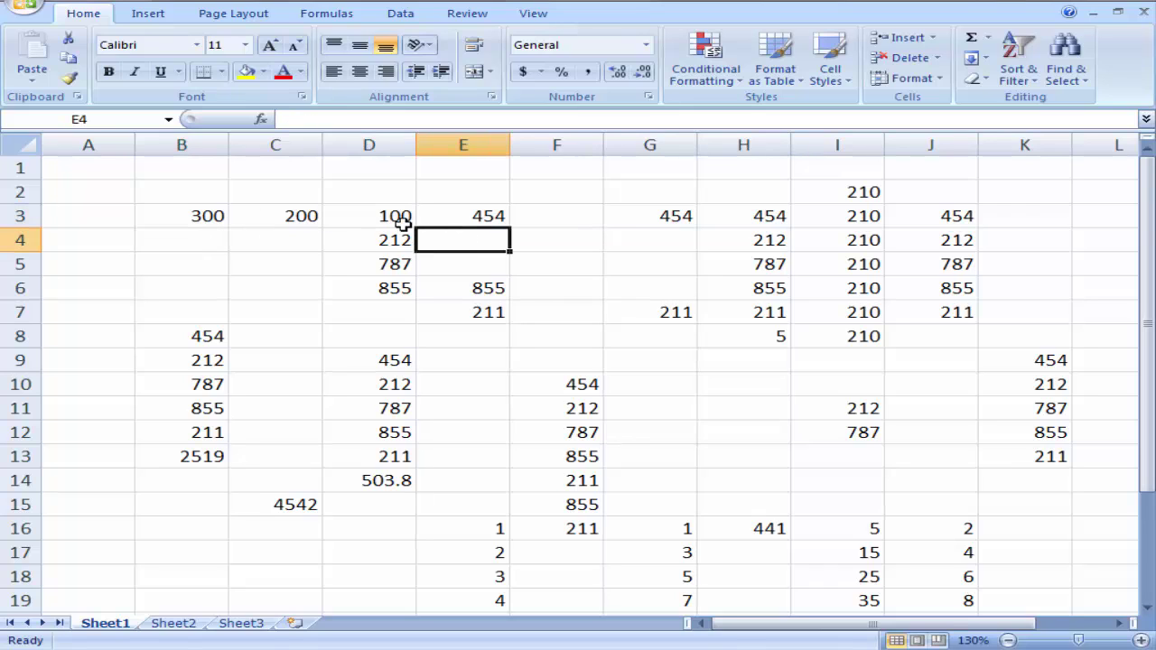
click(389, 216)
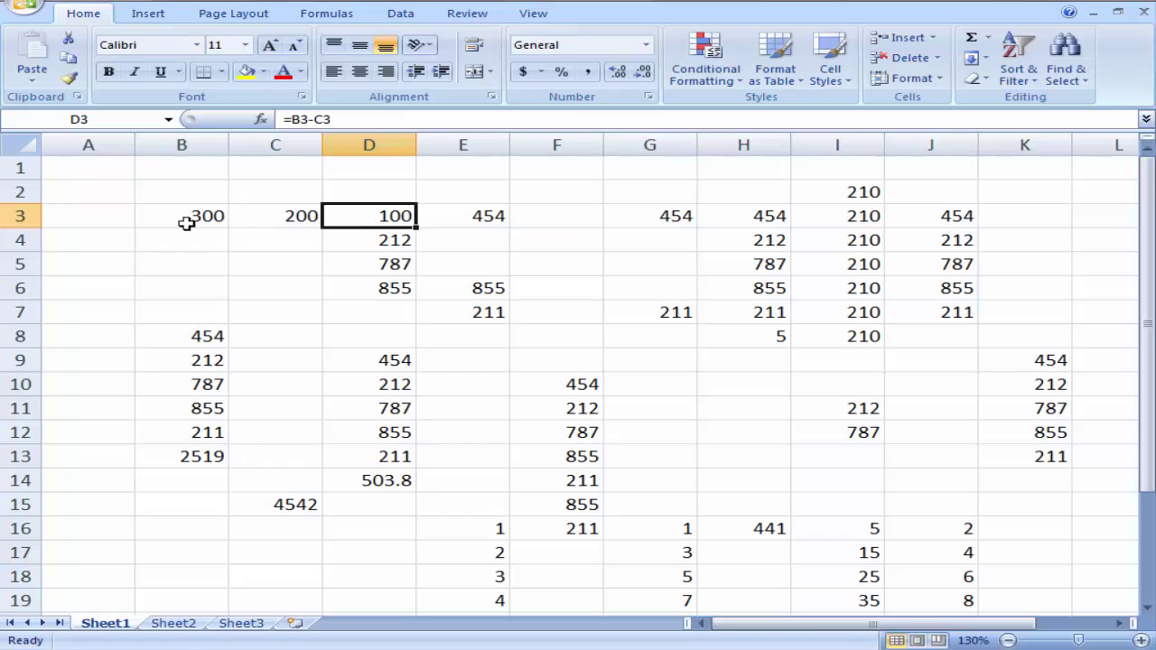
drag(183, 219, 393, 216)
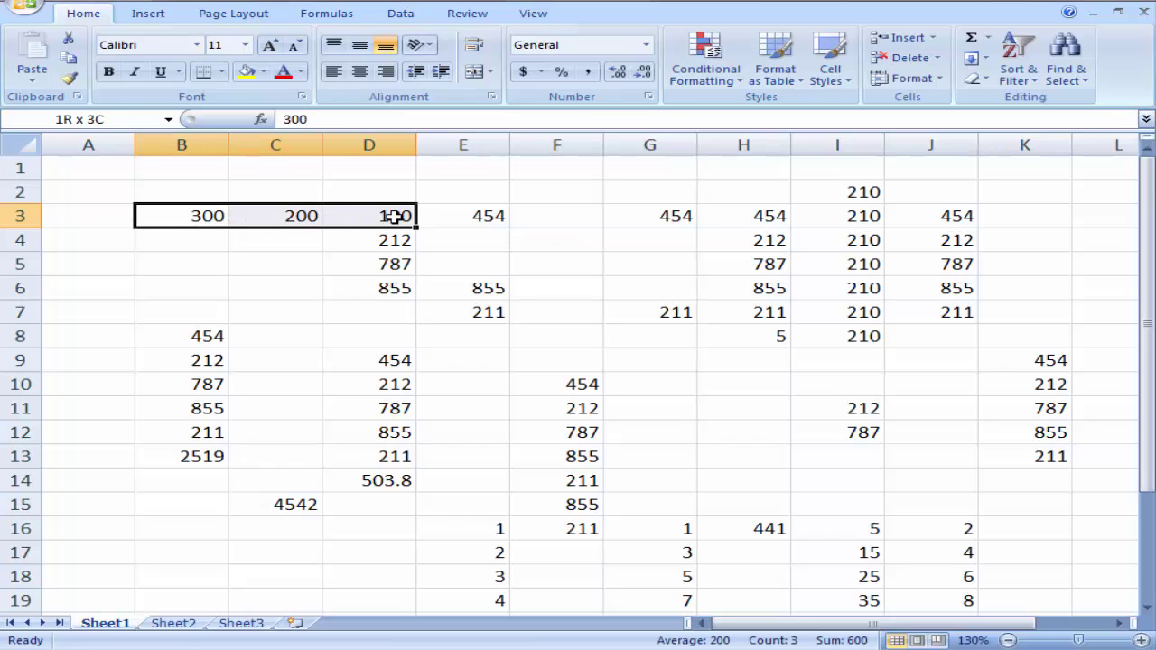
Step: Colour the row 3 numbers red and change B3 to 500
click(284, 75)
click(279, 282)
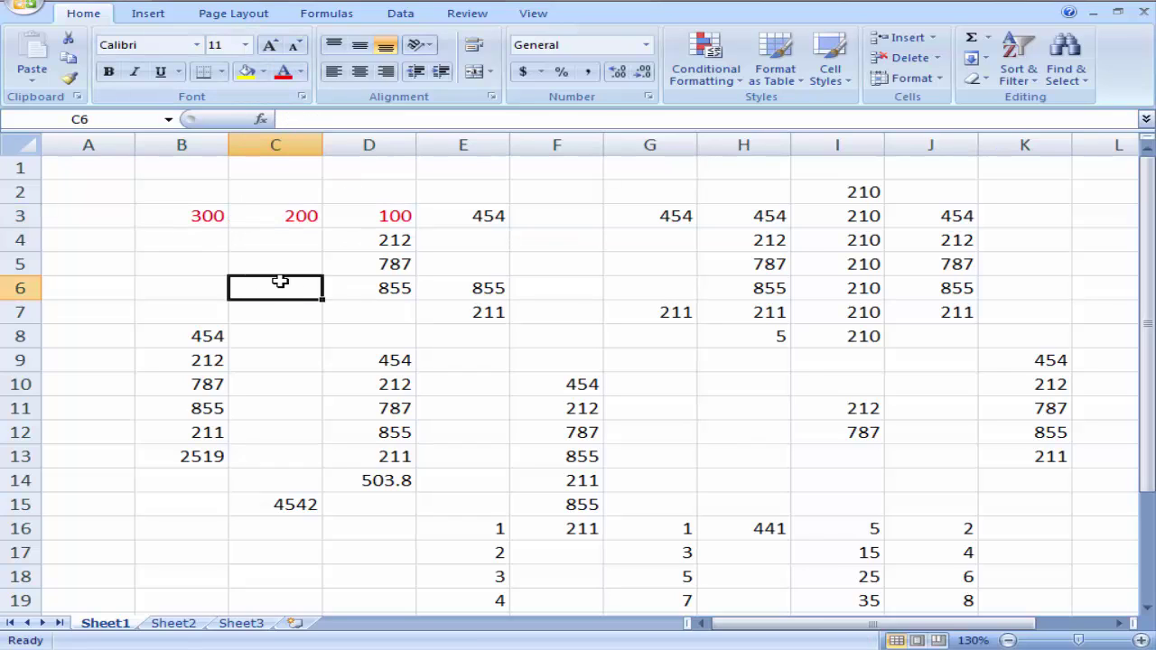
click(199, 217)
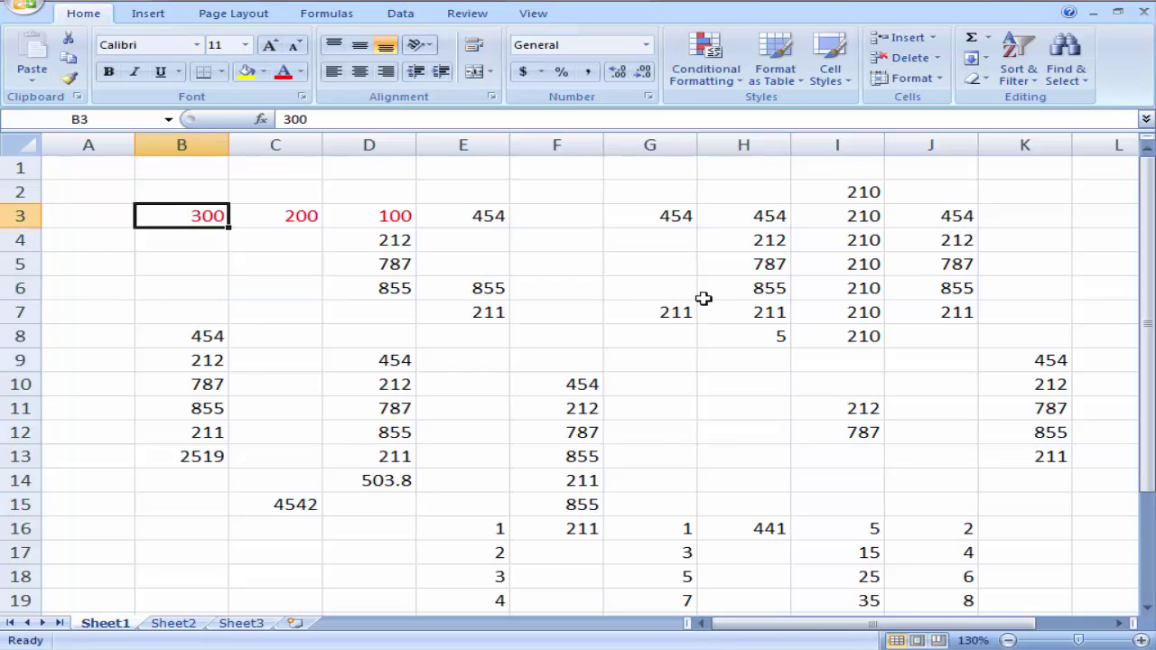
text(500)
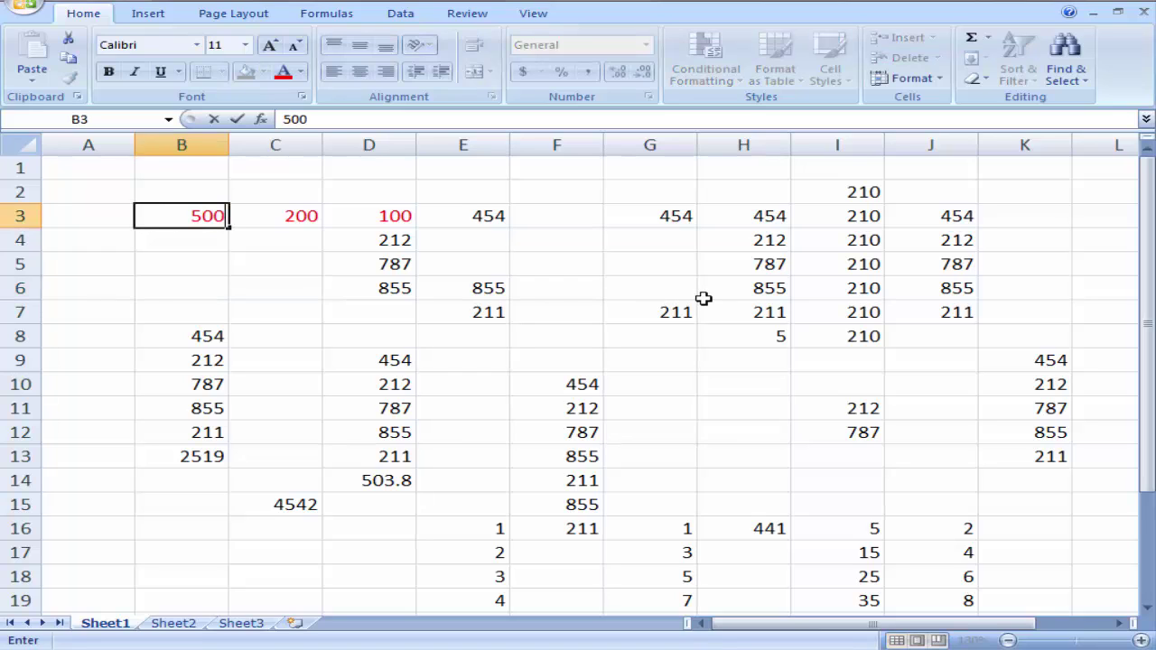
key(Return)
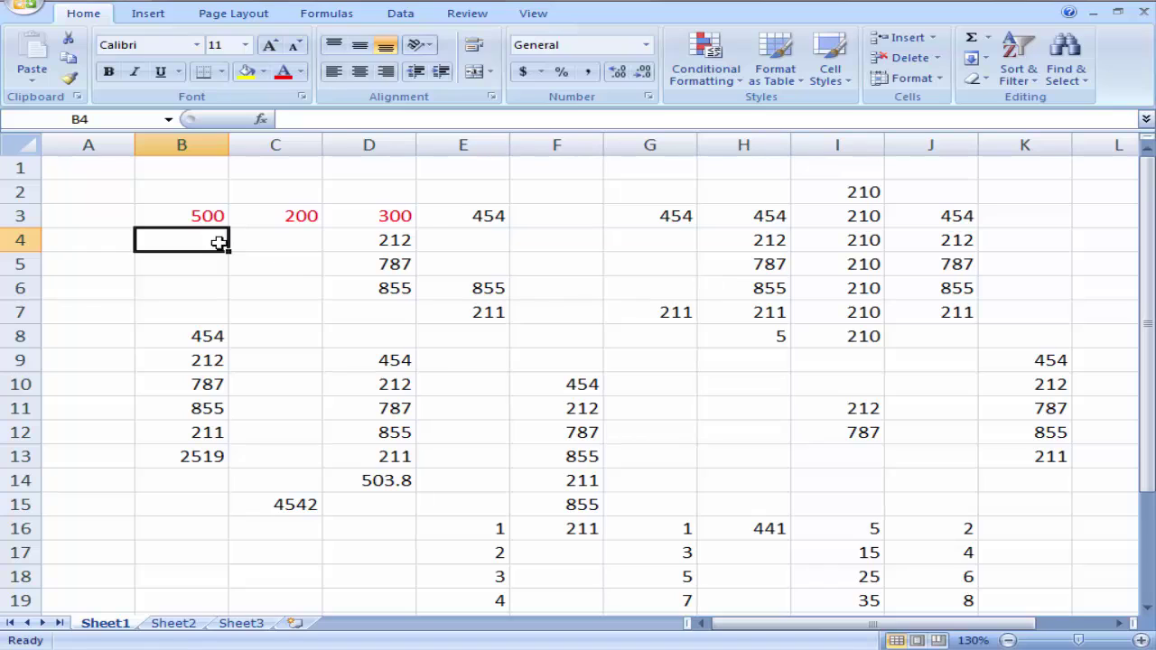
Step: Change C3 to 800 so D3's =B3-C3 recalculates to -300
click(296, 219)
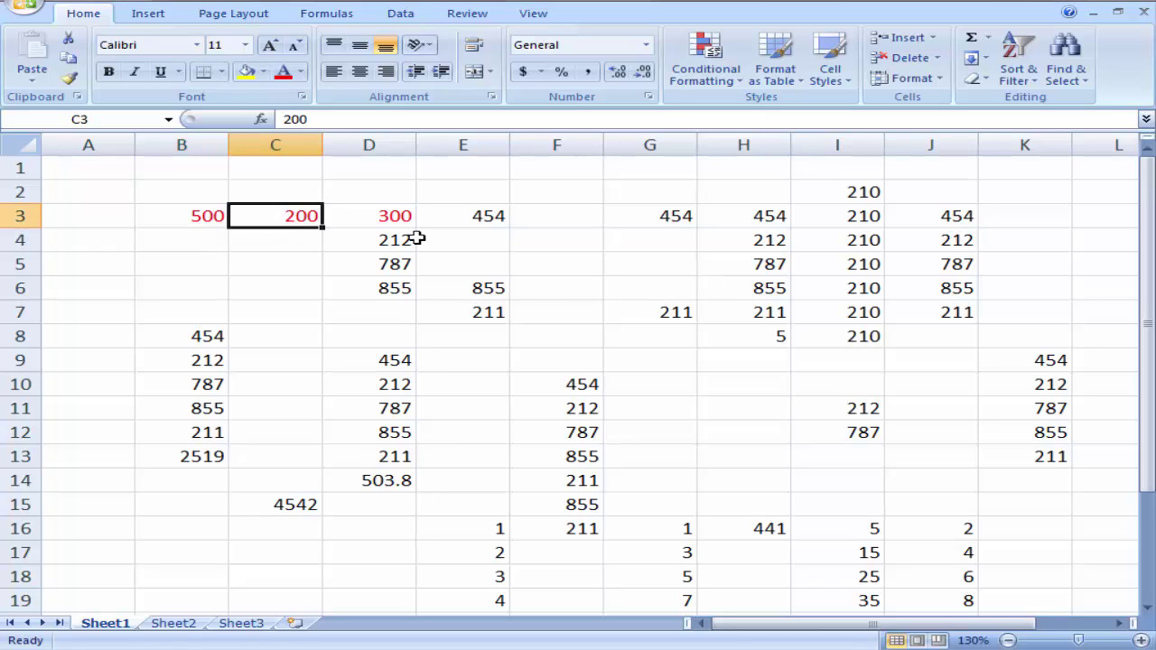
text(800)
key(Return)
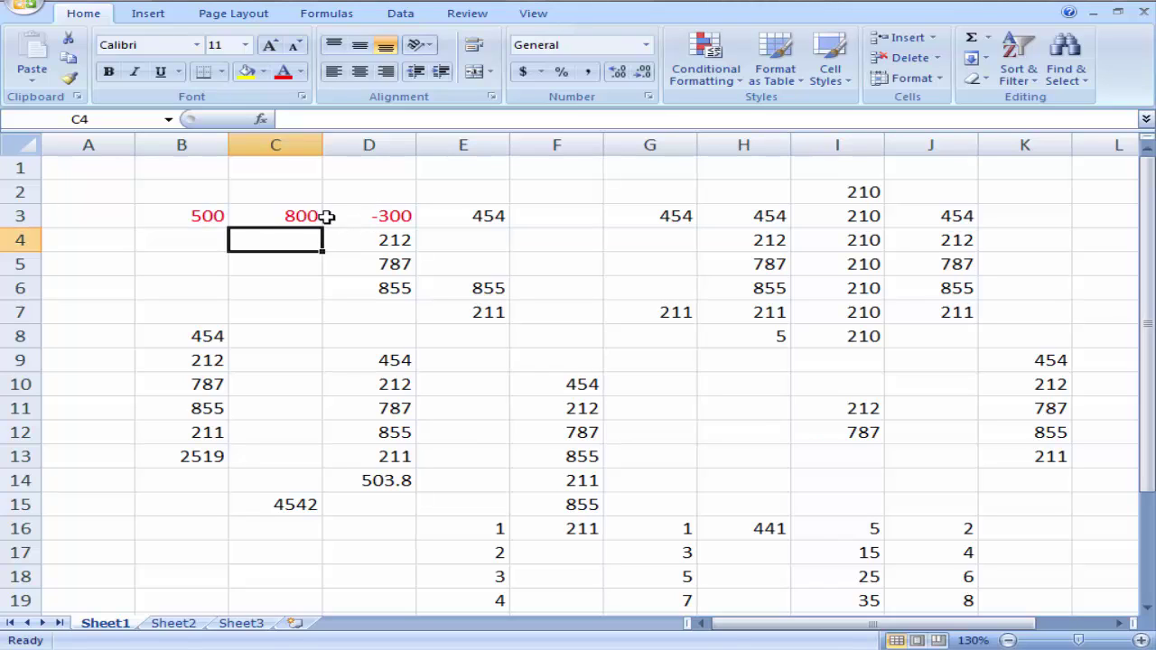
click(386, 212)
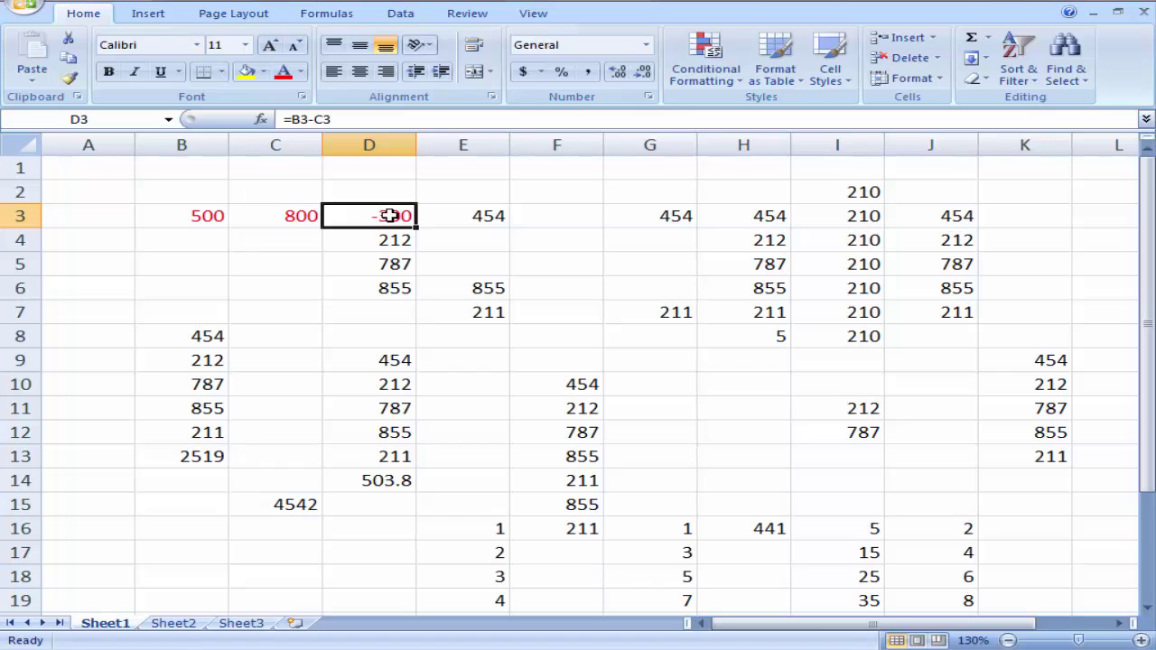
Step: Edit D3's formula in the formula bar to =B3*C3
click(309, 119)
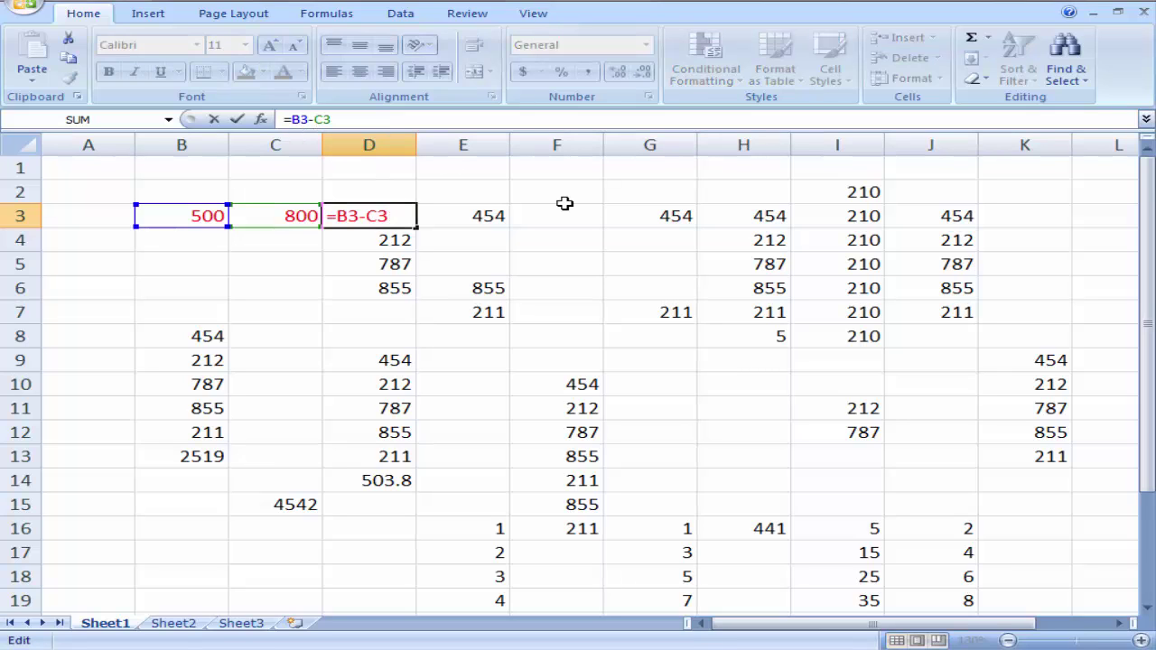
key(BackSpace)
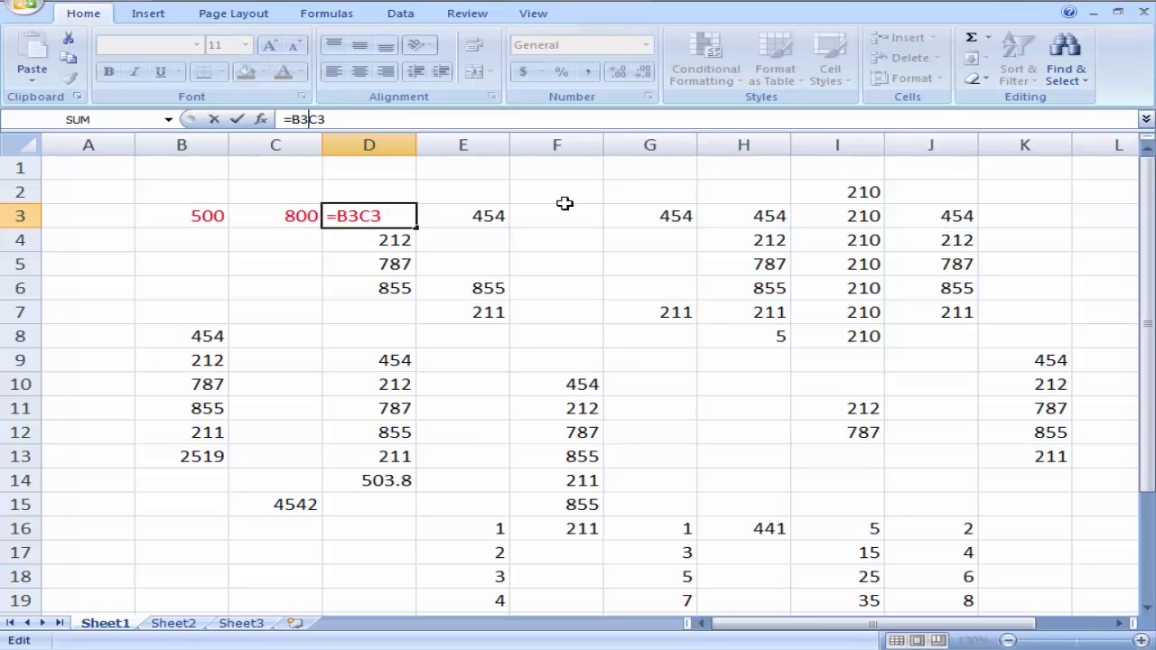
text(*)
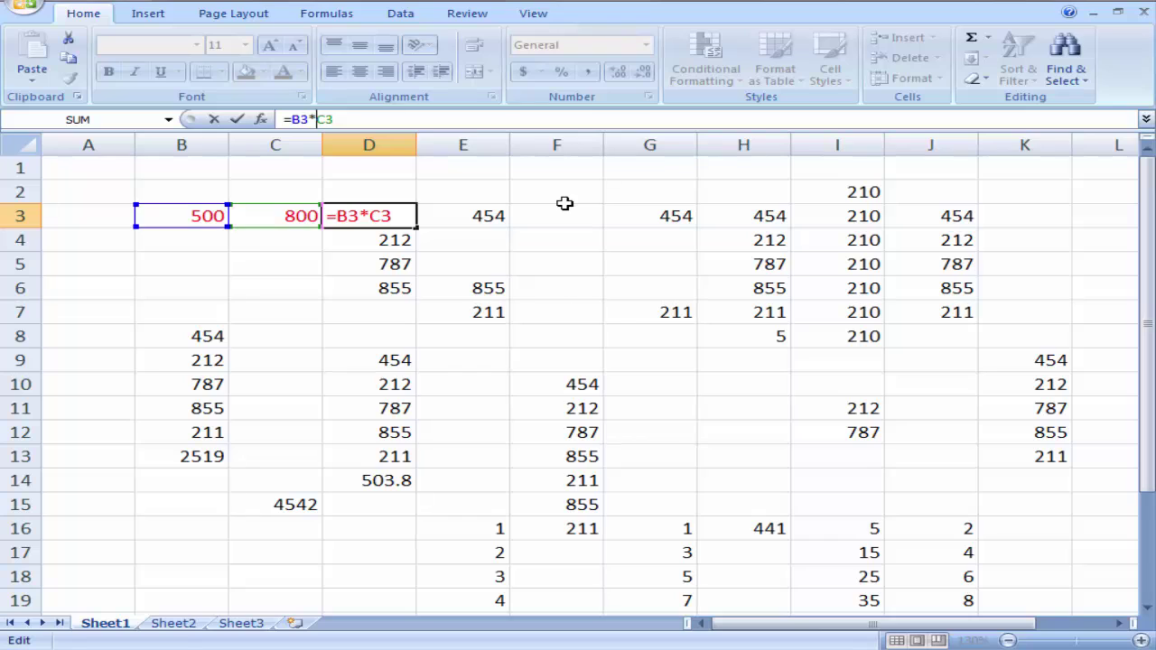
key(Return)
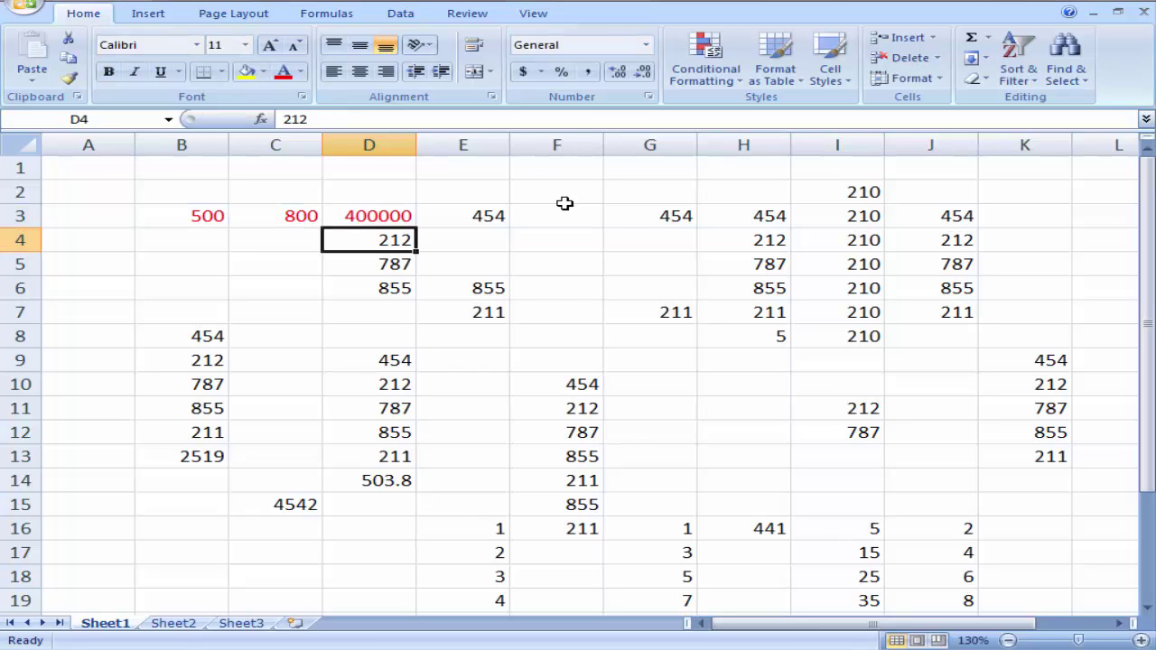
key(Up)
key(Left)
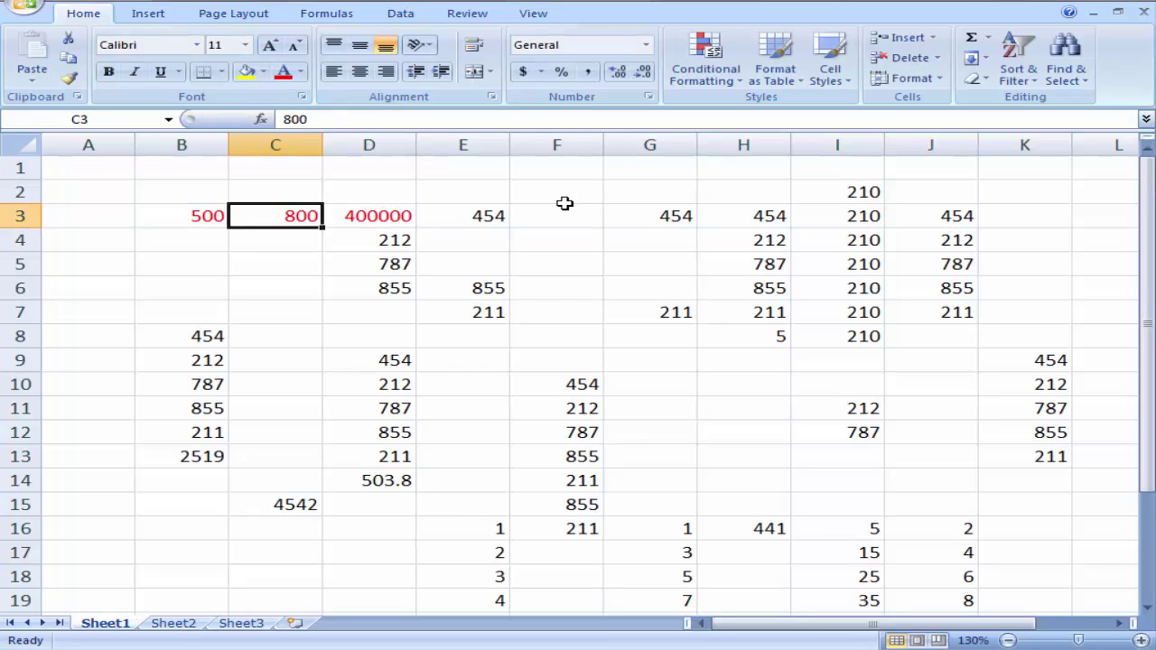
key(Left)
key(Right)
key(Right)
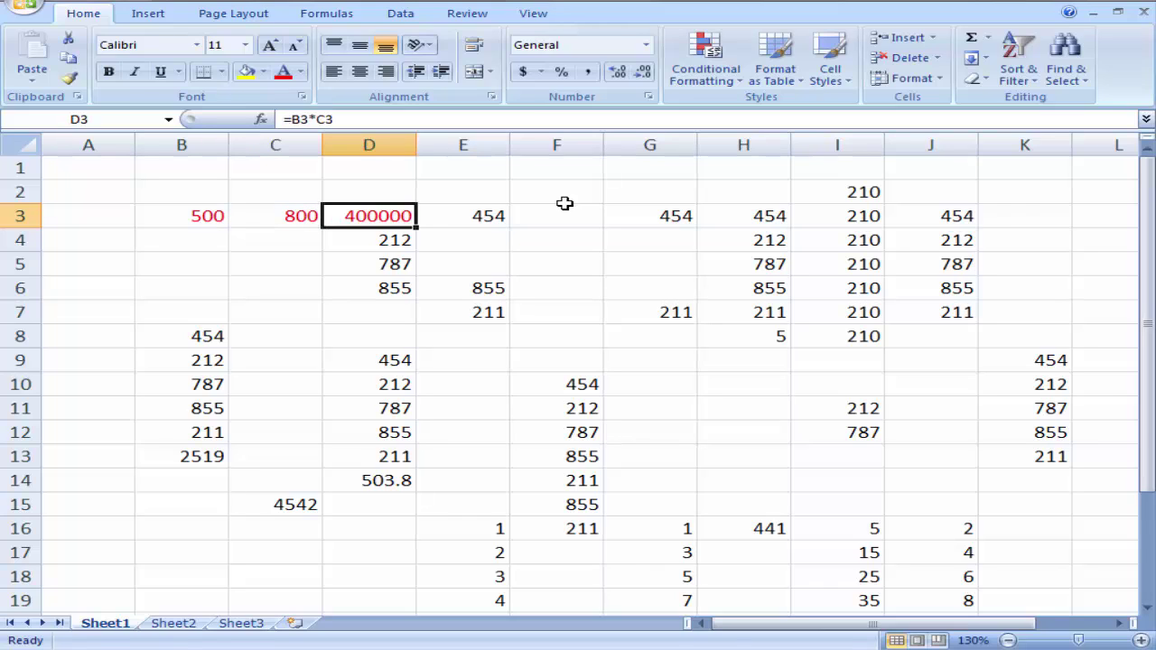
Step: Change D3's formula to =B3/C3 so it shows 0.625
click(317, 119)
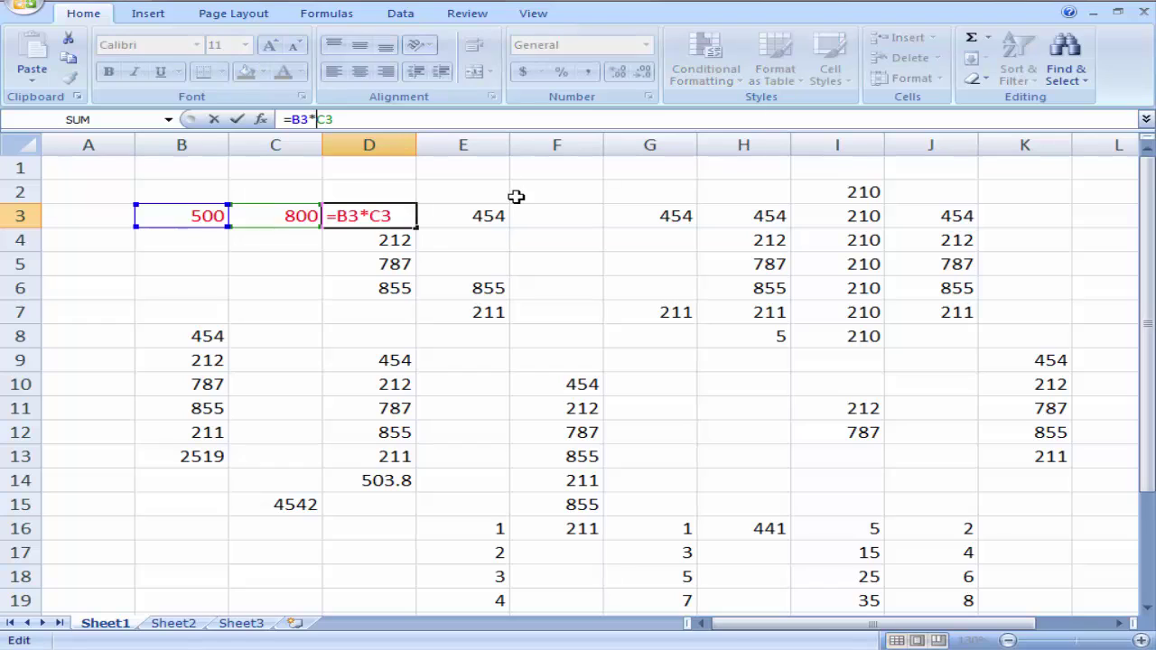
key(BackSpace)
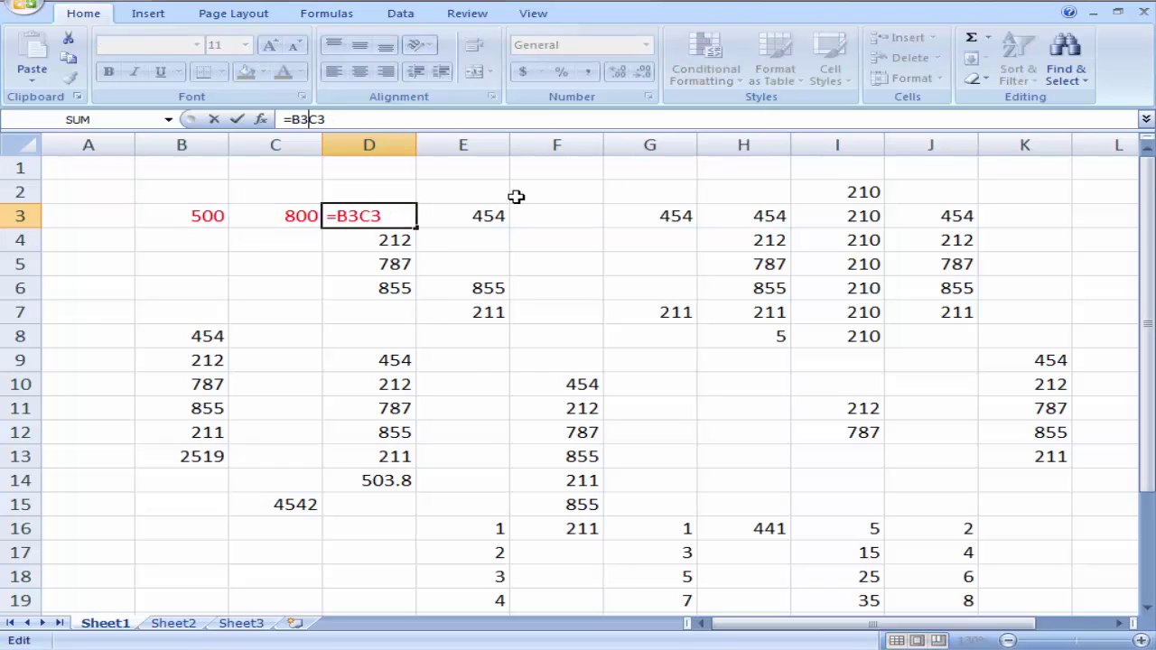
text(/)
key(Return)
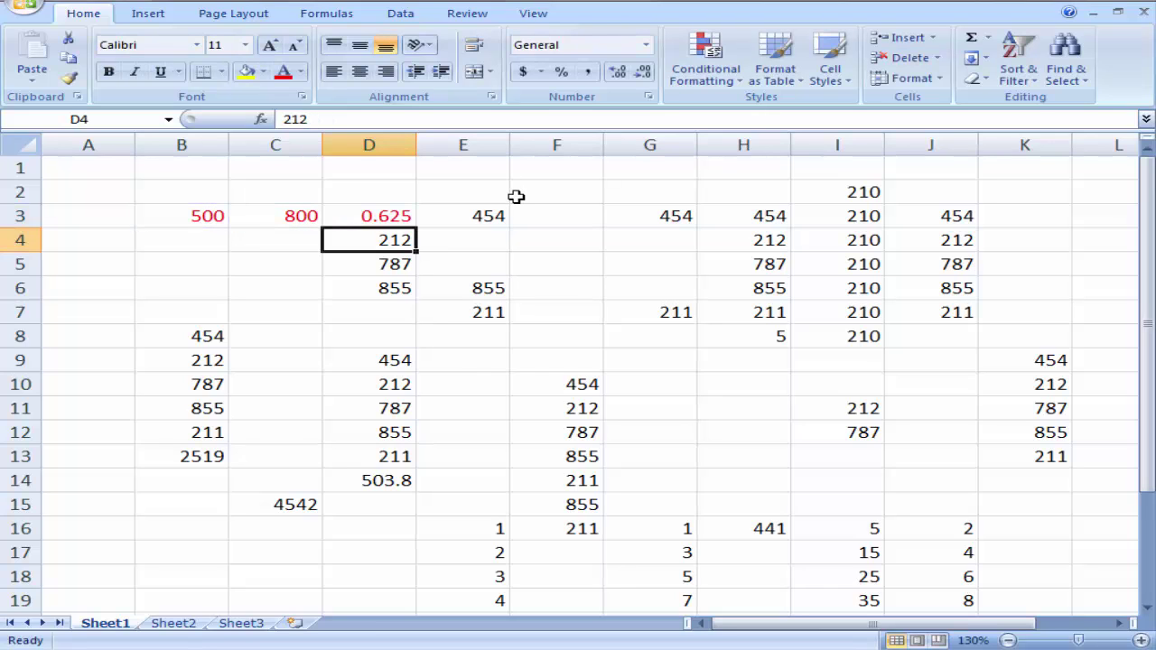
key(Up)
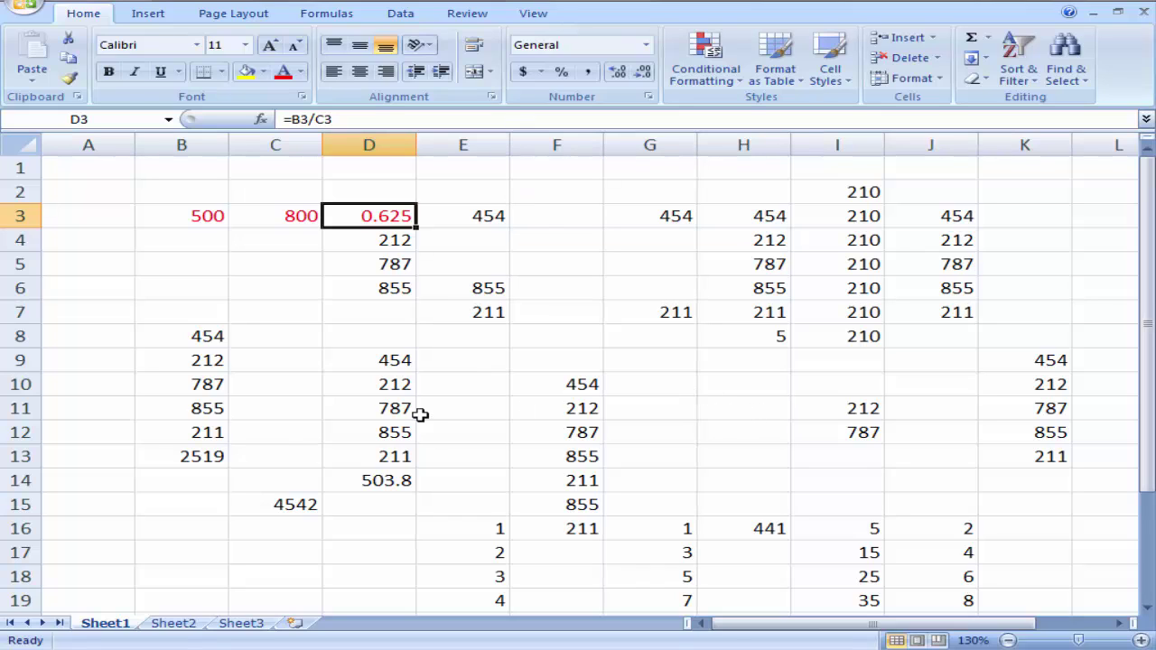
click(93, 246)
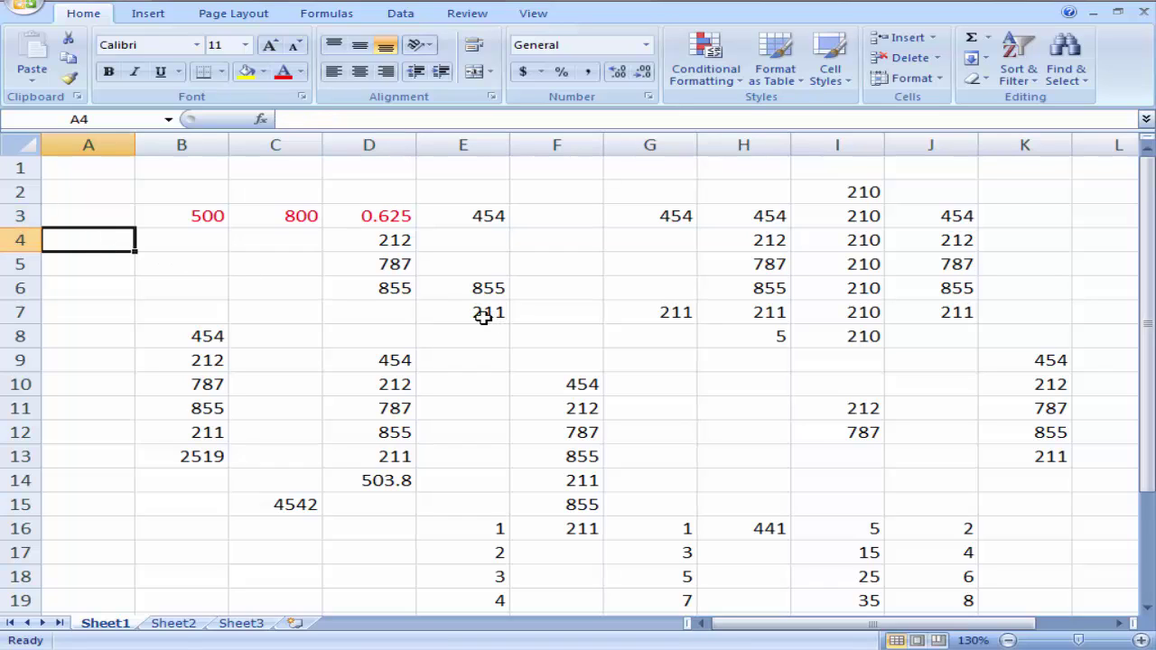
Step: Enter 522 in cell A4
text(522)
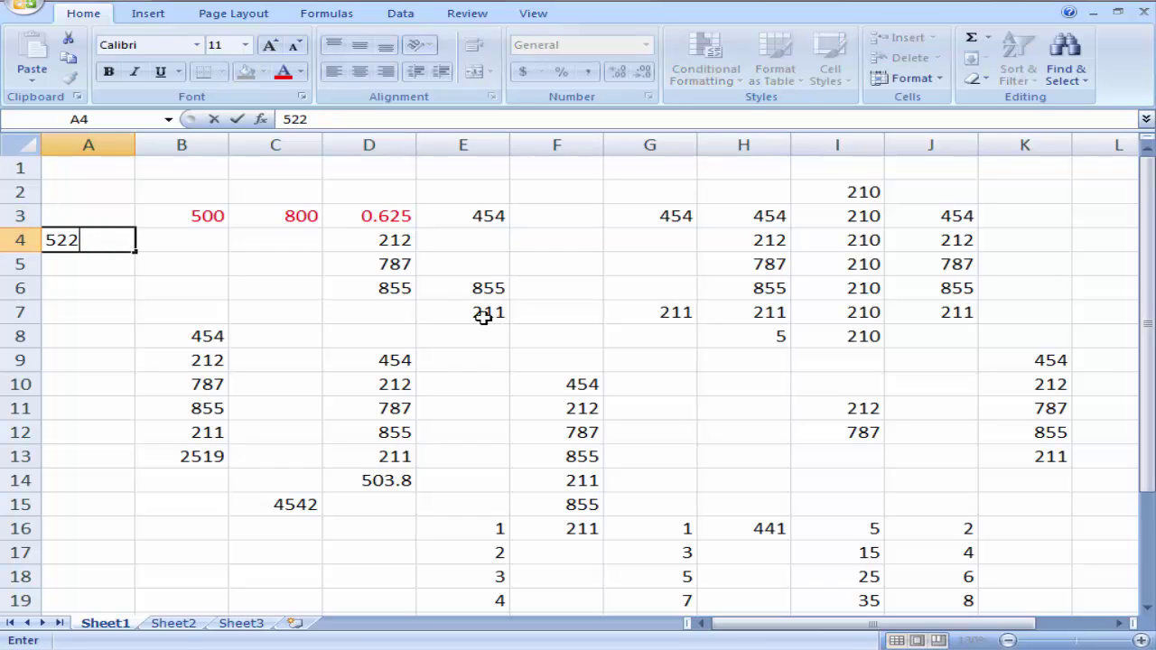
key(Return)
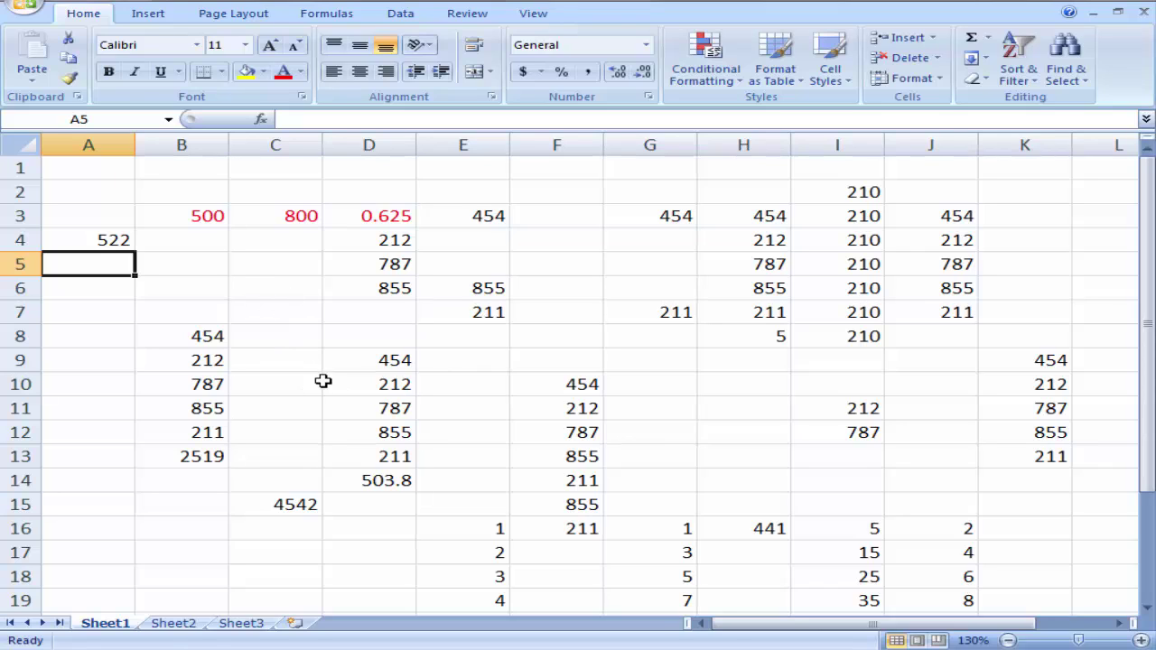
click(292, 503)
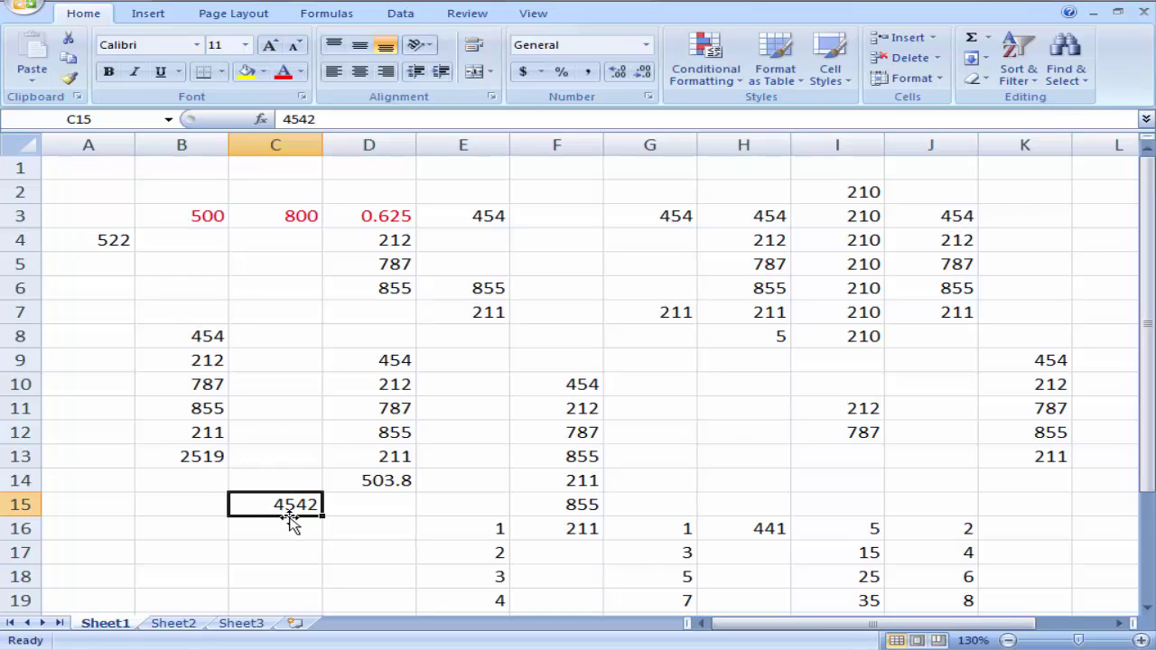
Step: Build the formula =C15-A4 in C8, displaying 4020
click(289, 328)
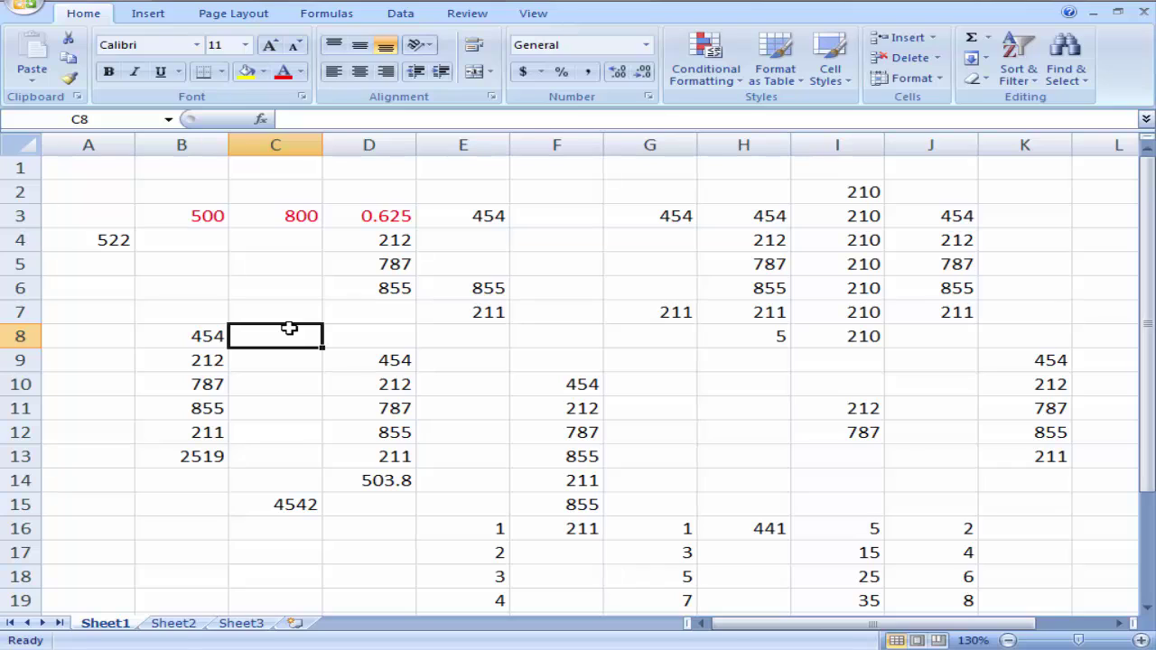
text(=)
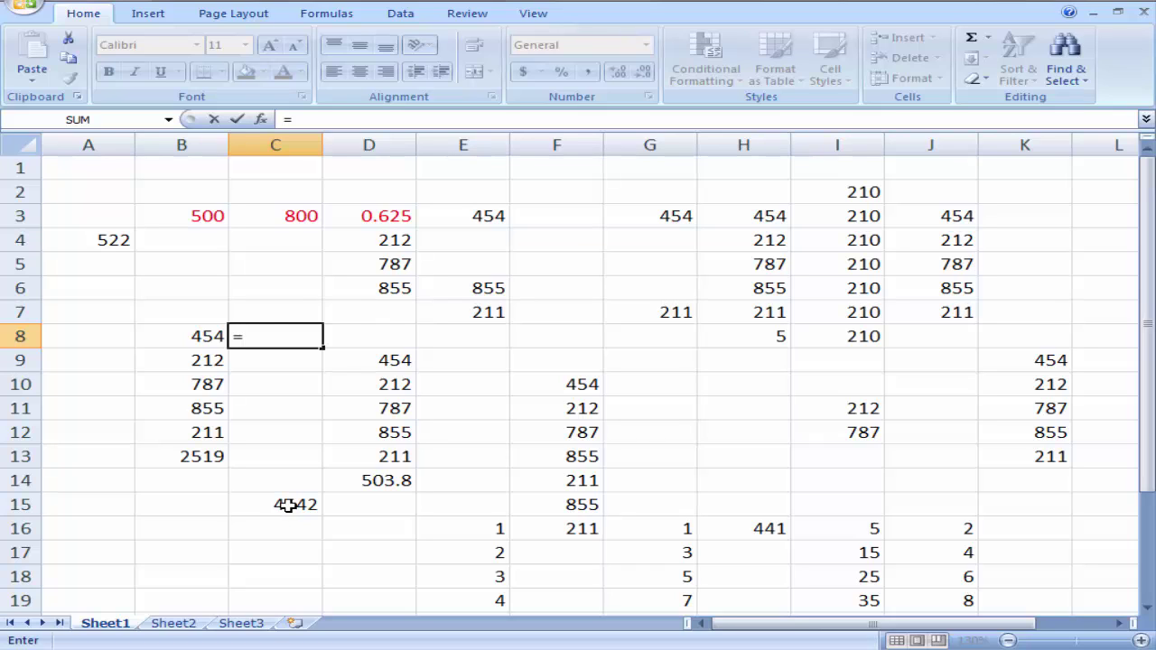
click(287, 505)
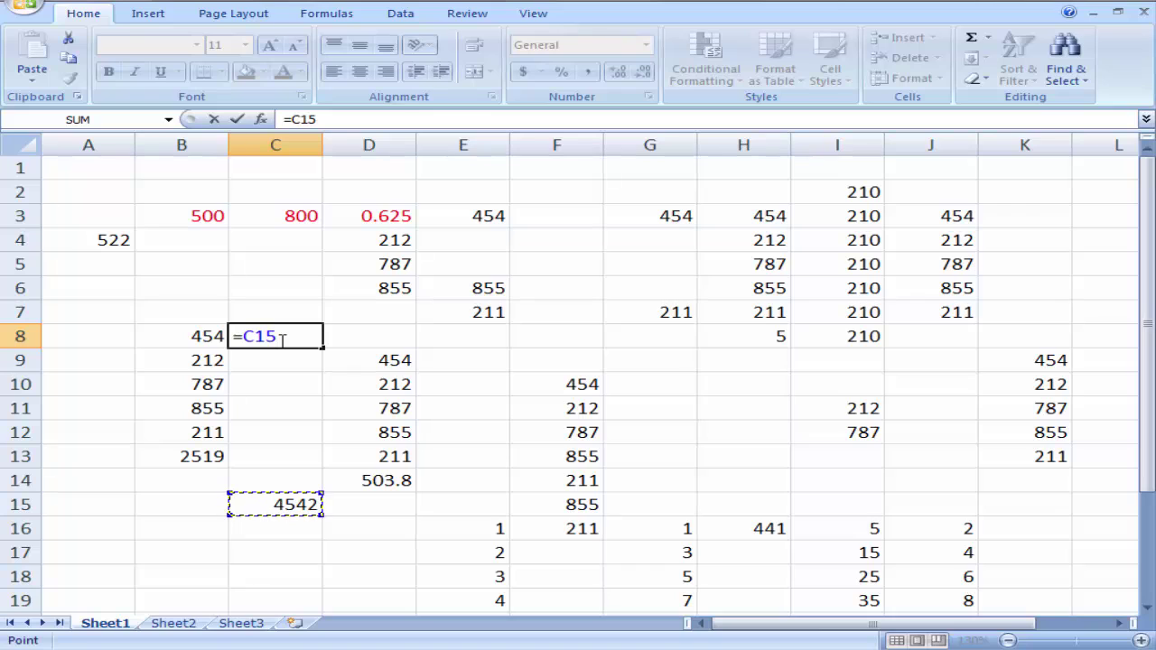
text(-)
click(97, 243)
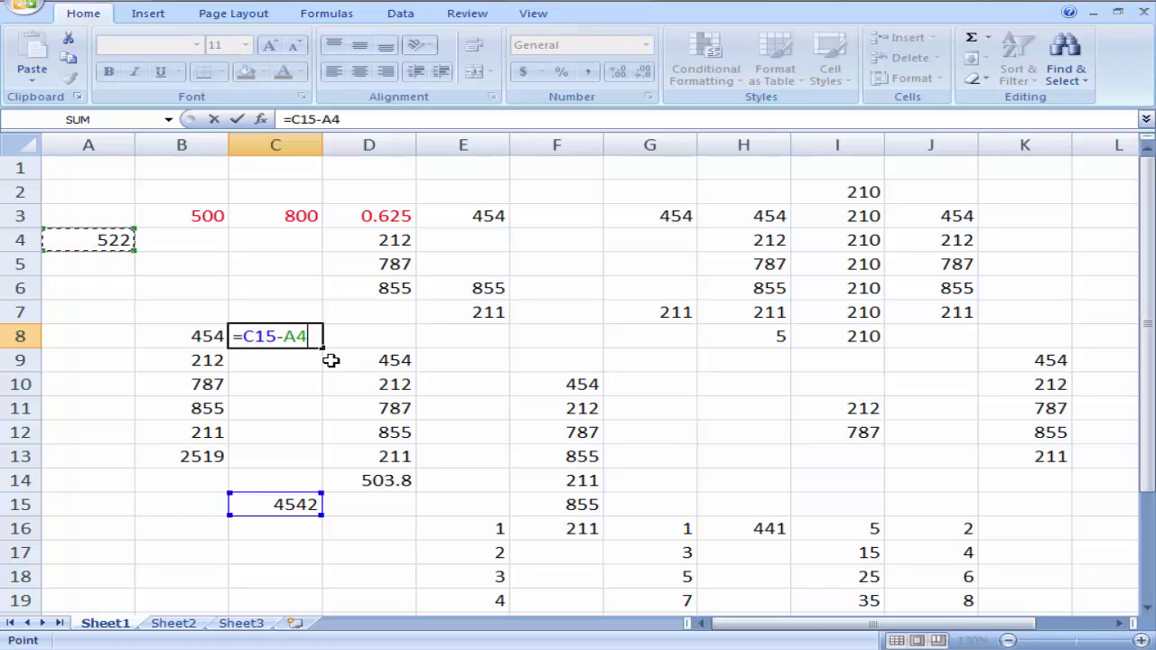
key(Return)
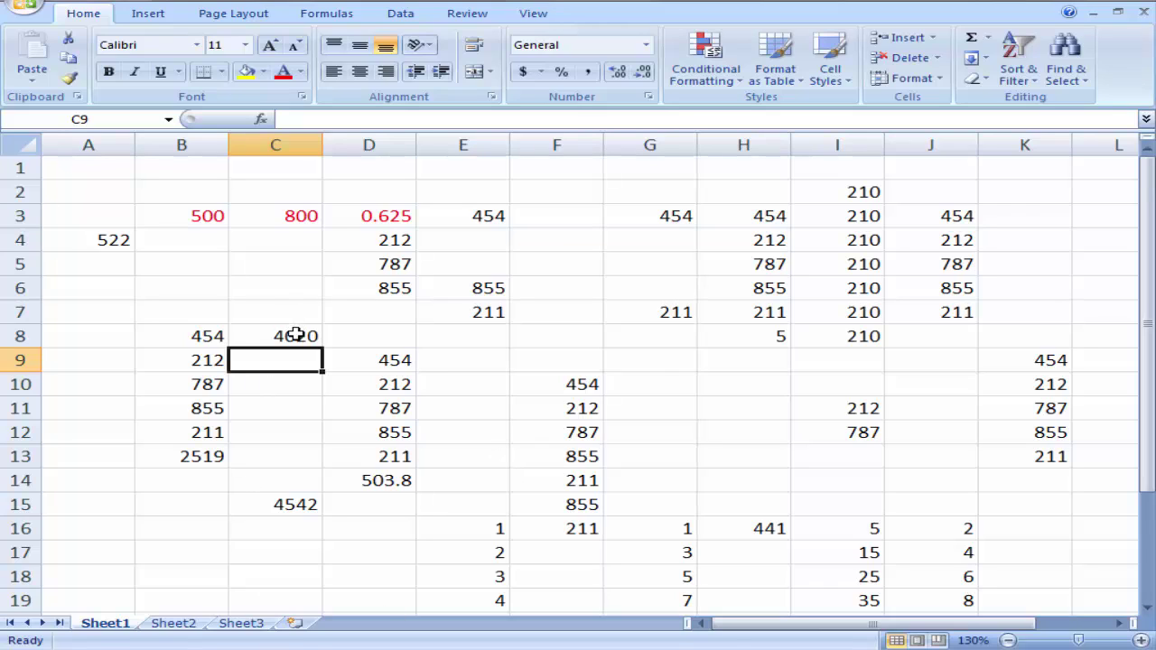
click(295, 336)
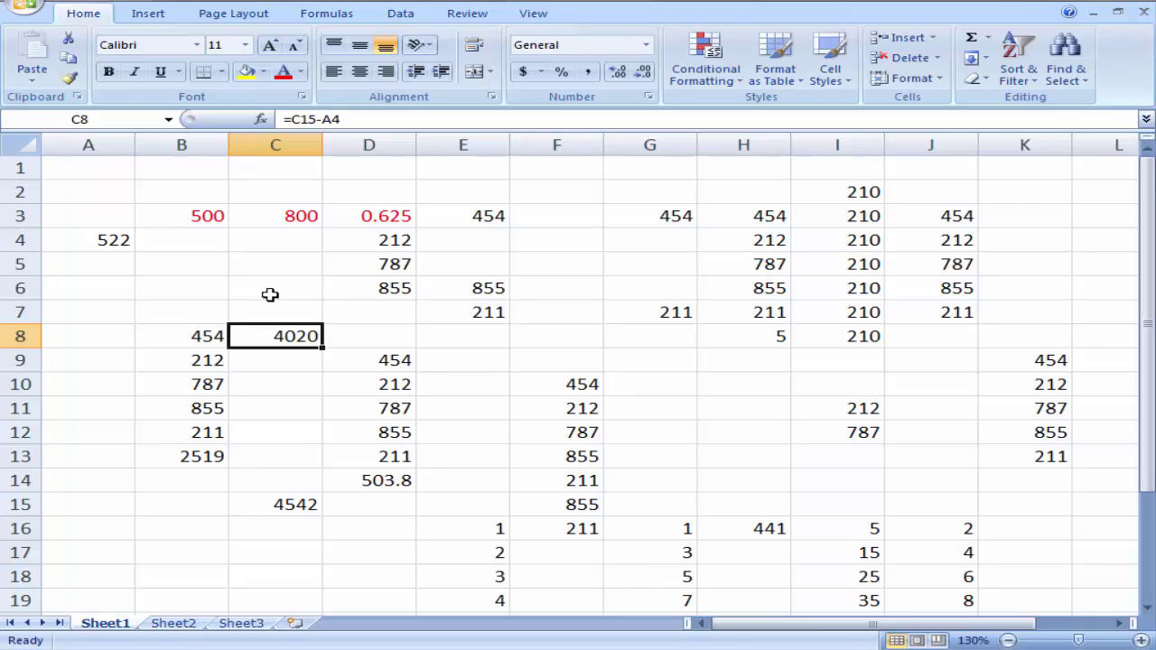
key(F2)
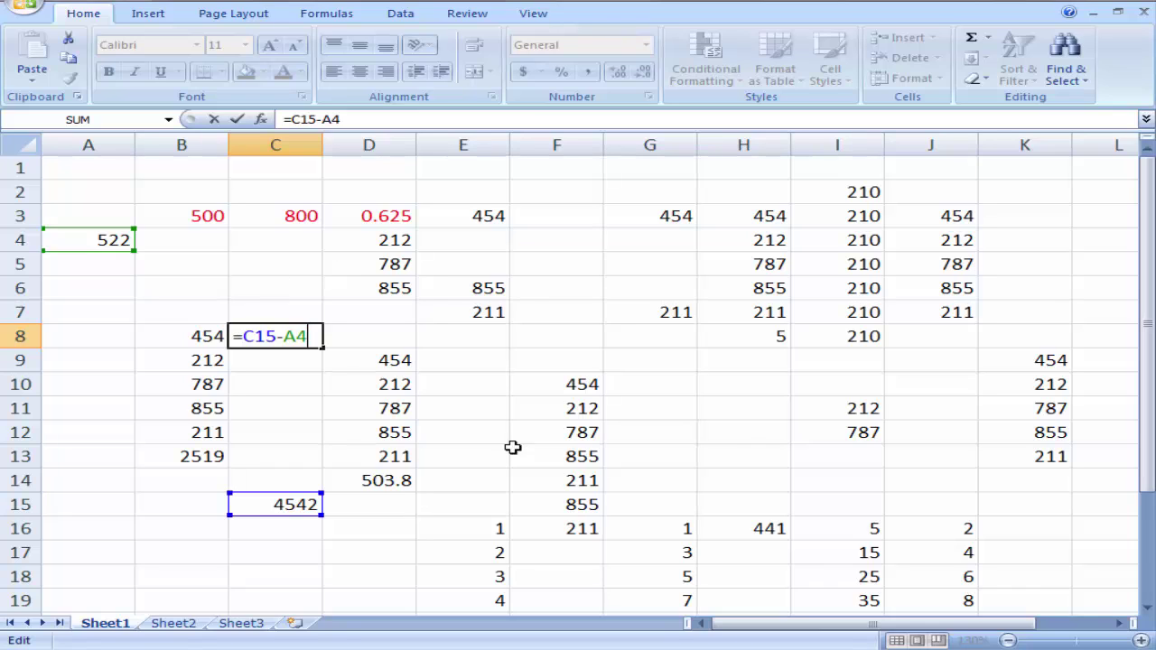
click(592, 325)
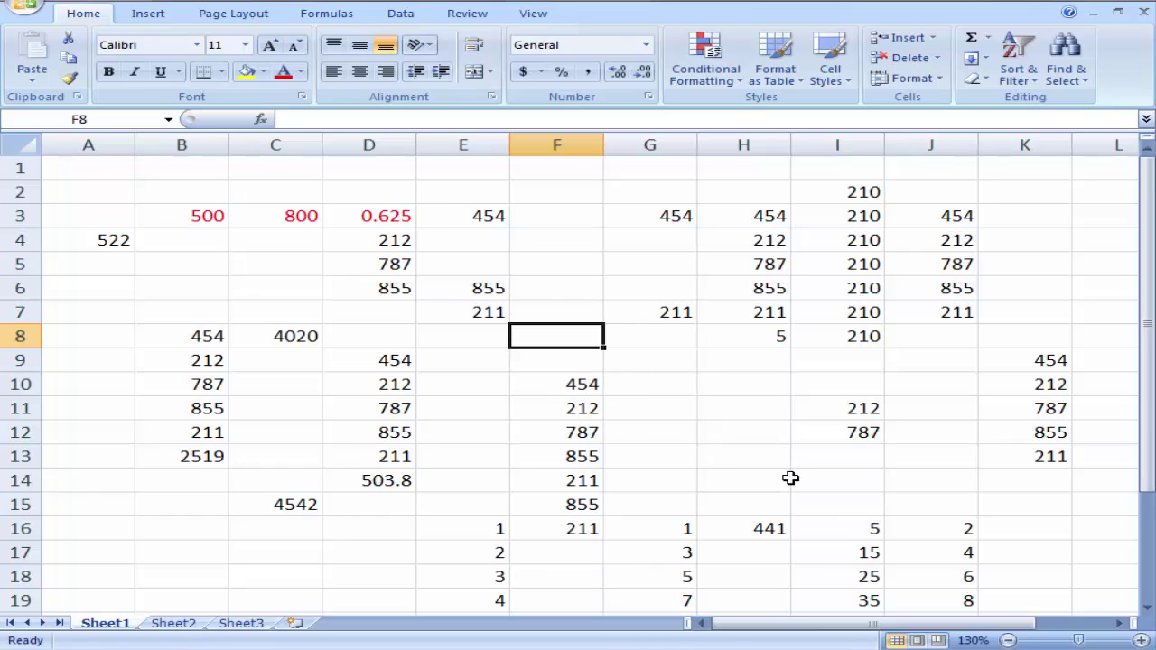
click(566, 239)
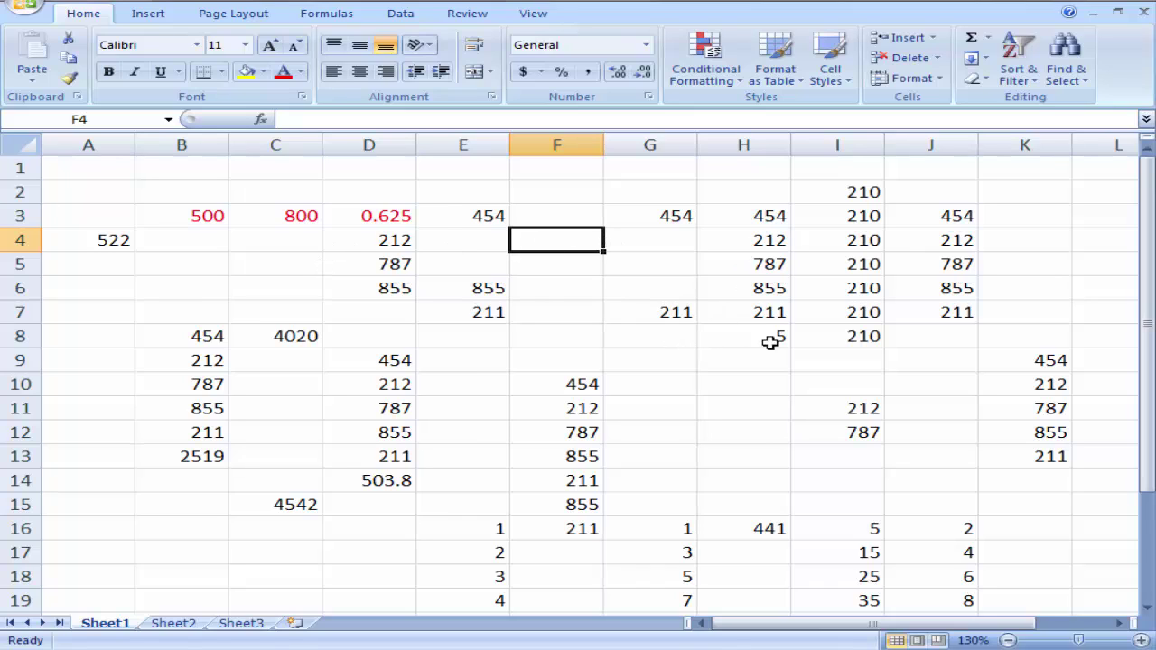
click(836, 343)
click(801, 393)
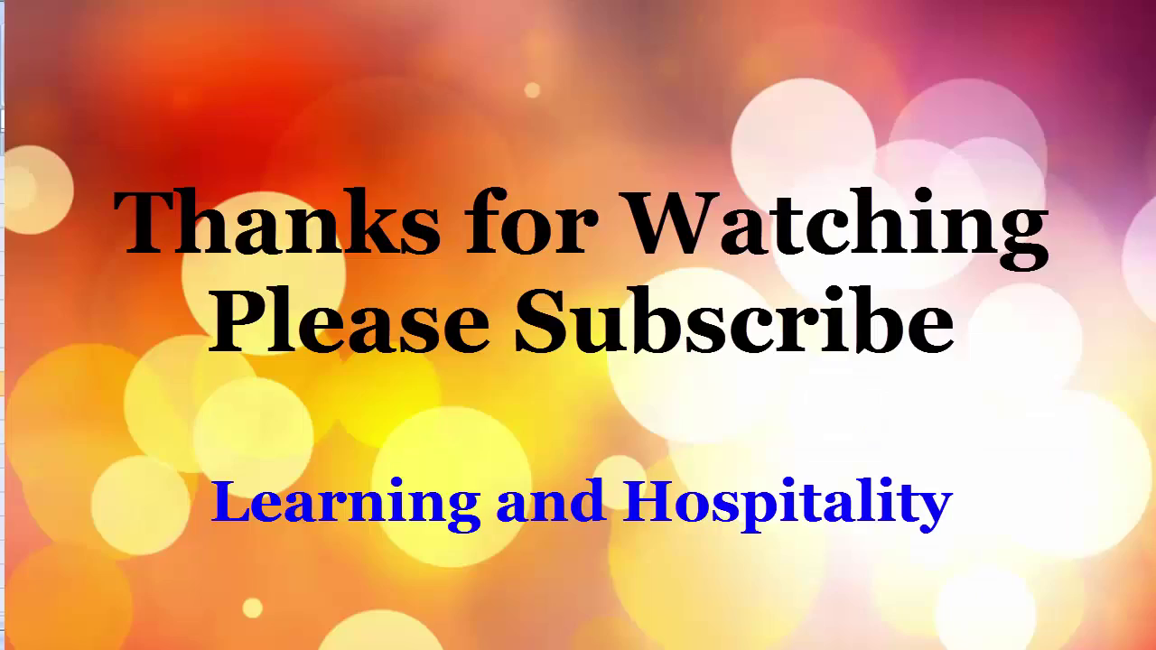